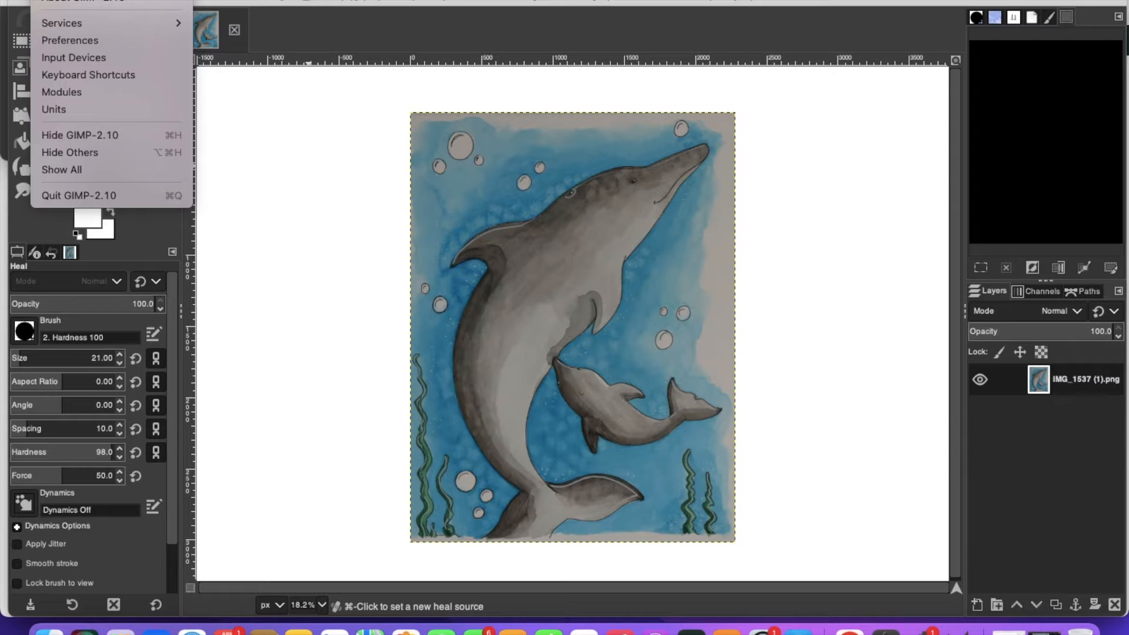
# Step: Review the normal-mode custom canvas padding colour in the image window appearance preferences, leave it as is, and accept the preferences
pyautogui.click(101, 40)
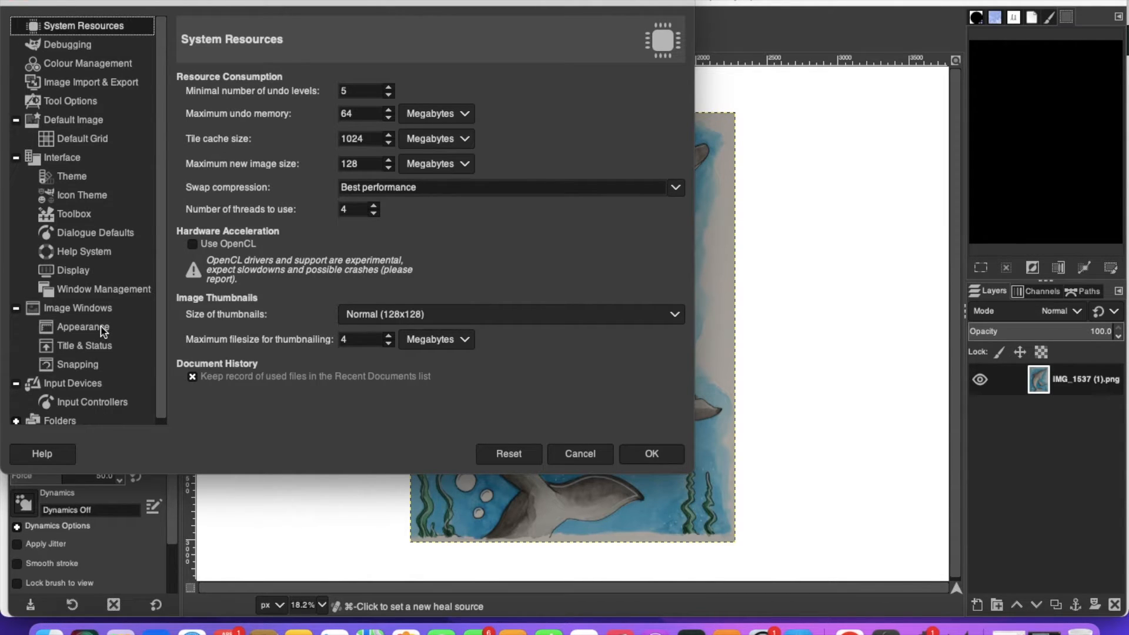
pyautogui.click(76, 327)
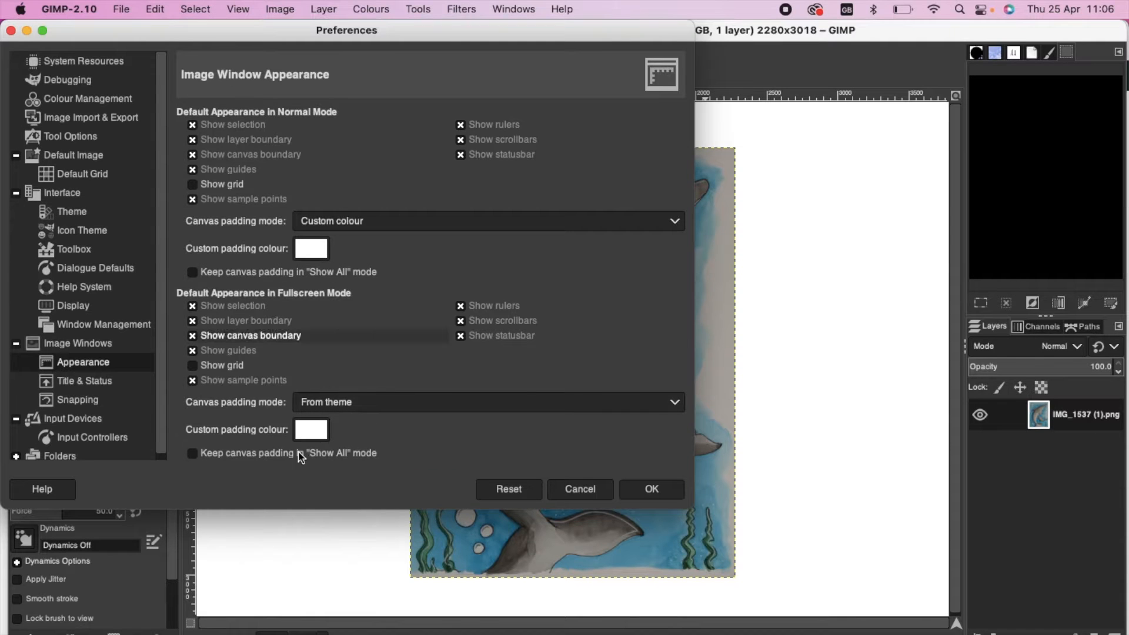
pyautogui.click(307, 253)
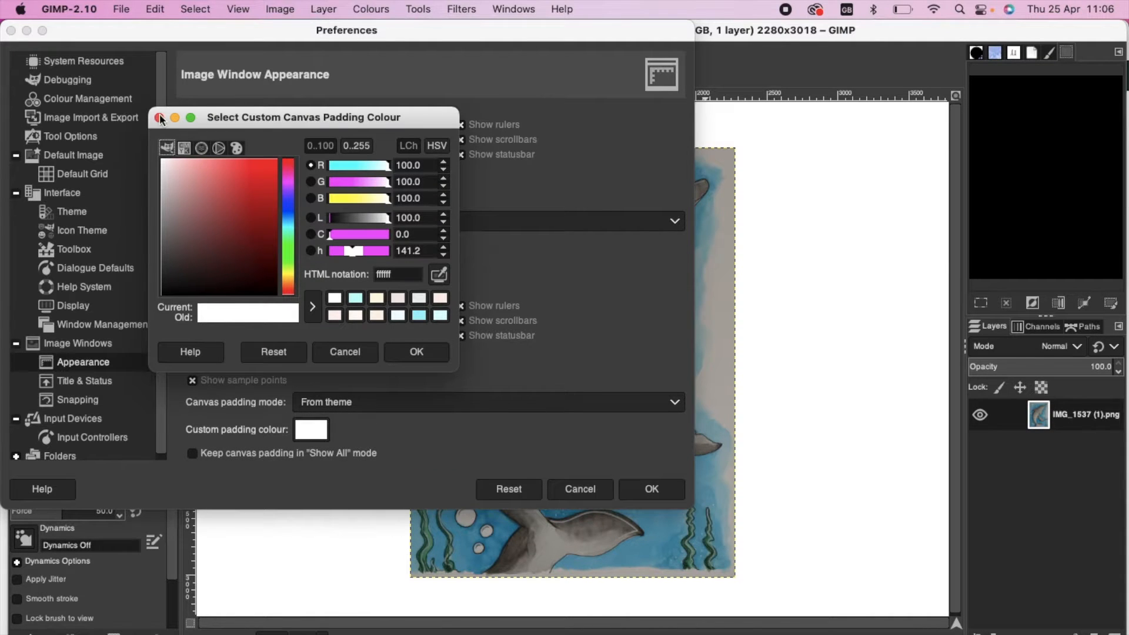
pyautogui.click(158, 118)
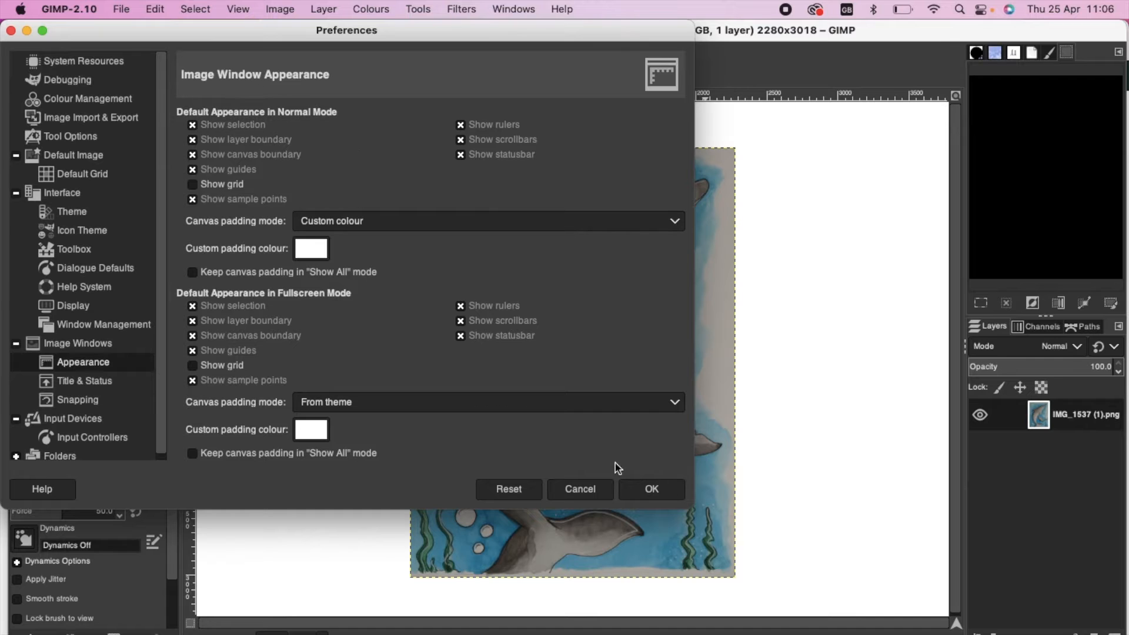
pyautogui.click(662, 492)
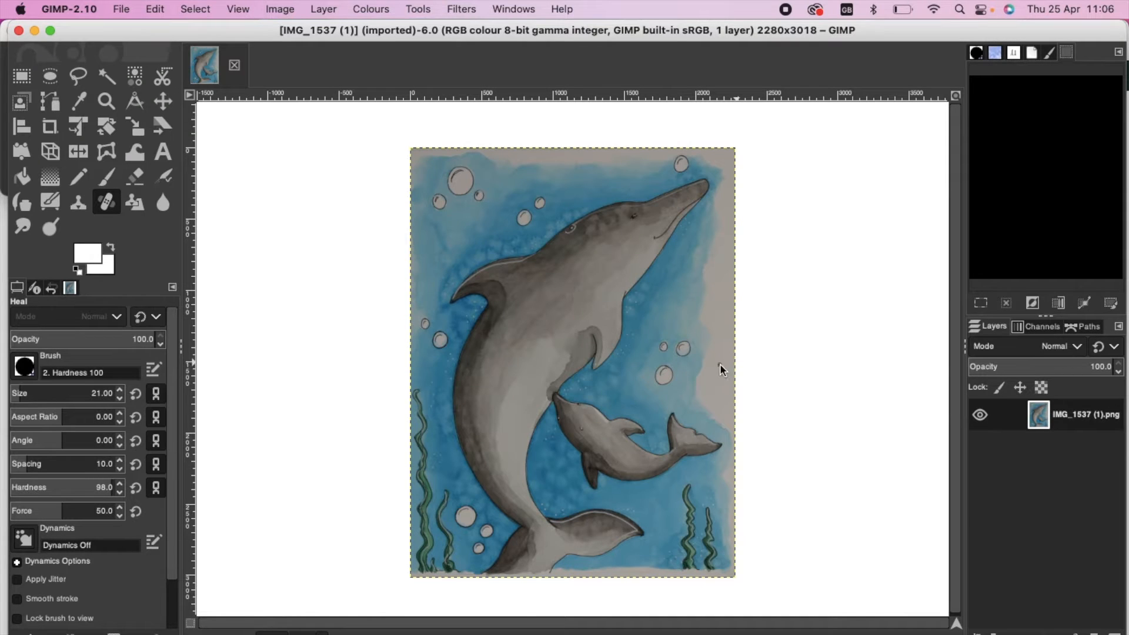
# Step: Hide the layer boundary around the dolphin painting
pyautogui.click(330, 8)
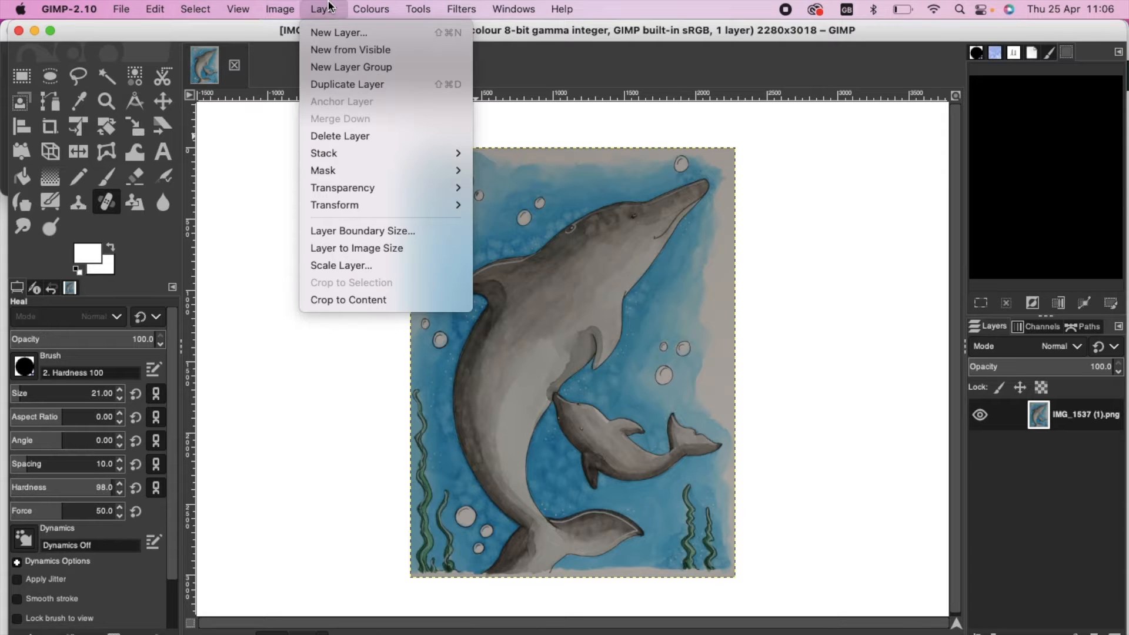
pyautogui.moveTo(284, 10)
pyautogui.moveTo(238, 9)
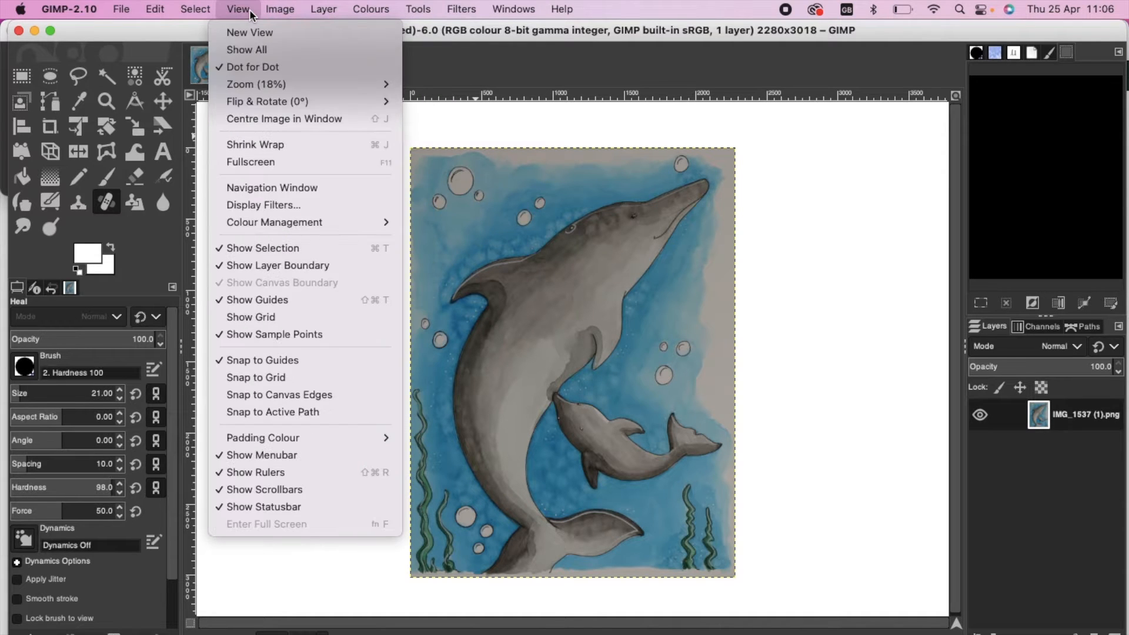
pyautogui.click(287, 268)
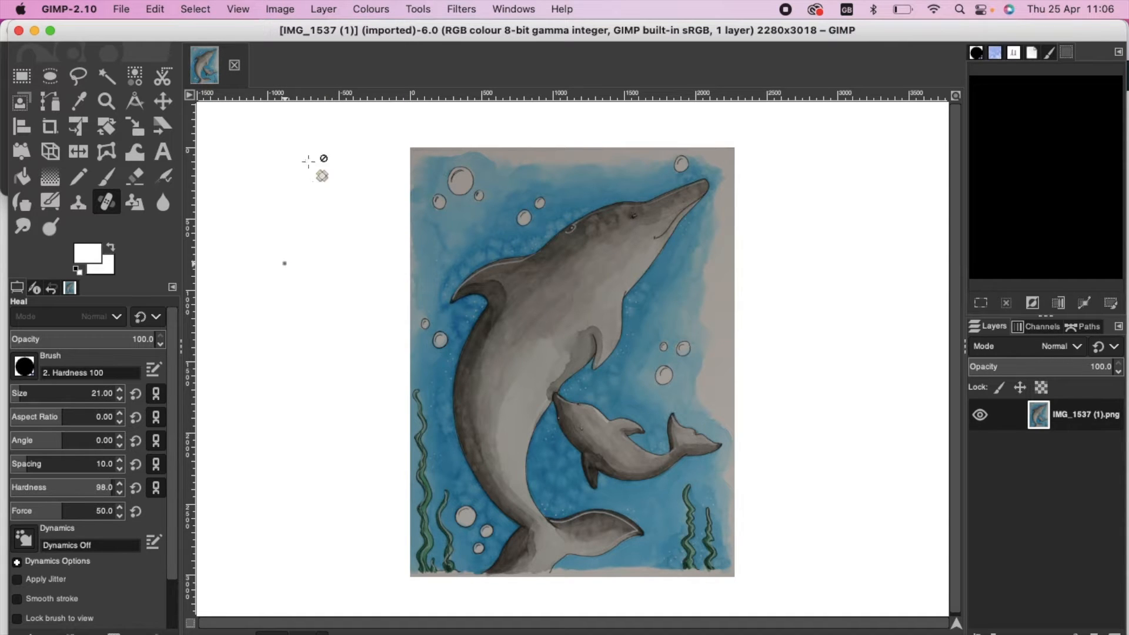
# Step: Brighten the dolphin painting with Levels by lowering the Value channel's white input level to 153, and apply it
pyautogui.click(423, 11)
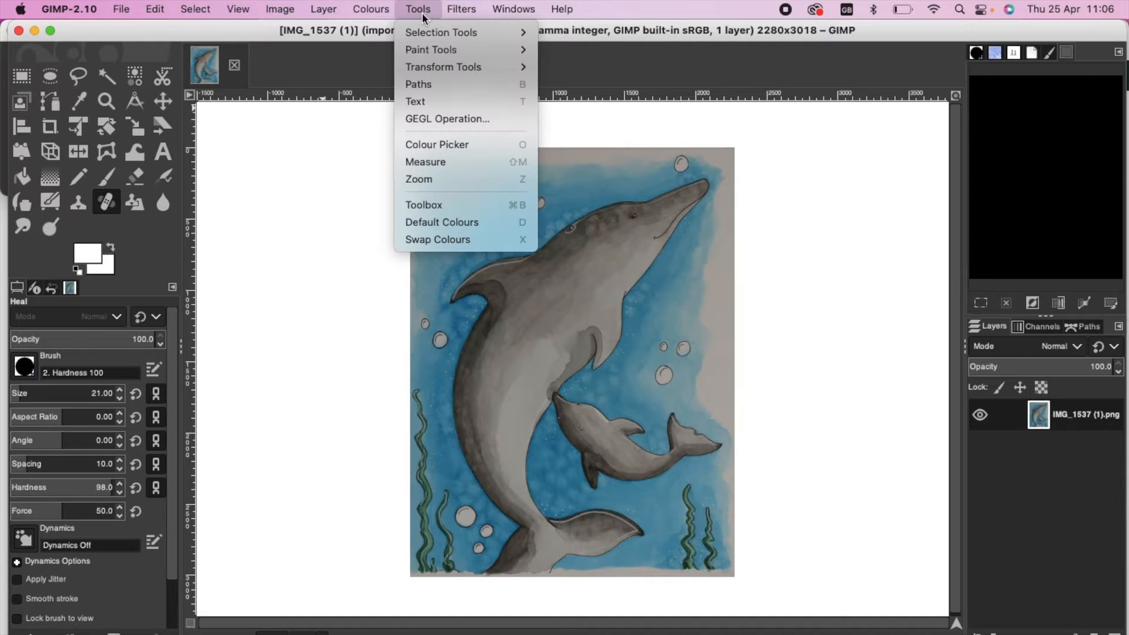
pyautogui.moveTo(383, 9)
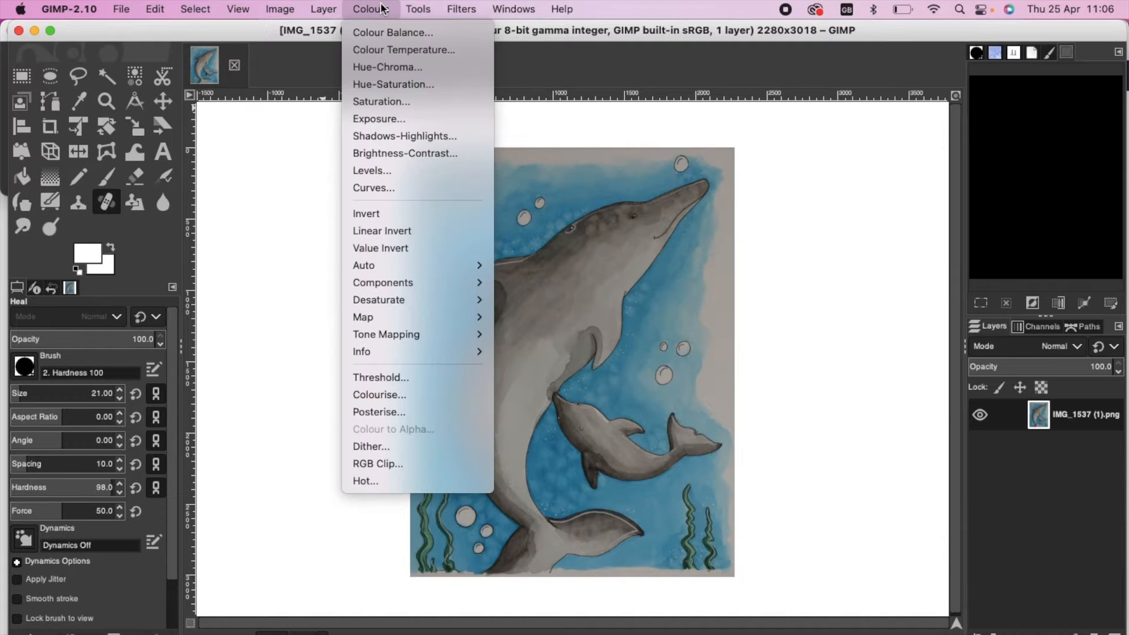
pyautogui.click(387, 172)
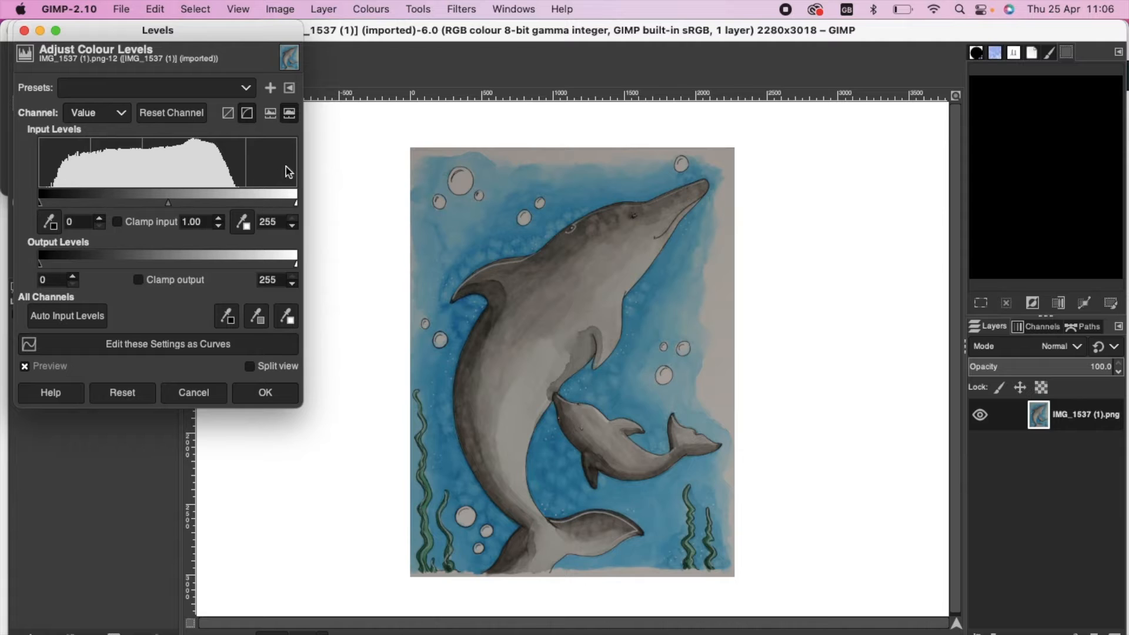
pyautogui.moveTo(298, 198); pyautogui.dragTo(195, 198)
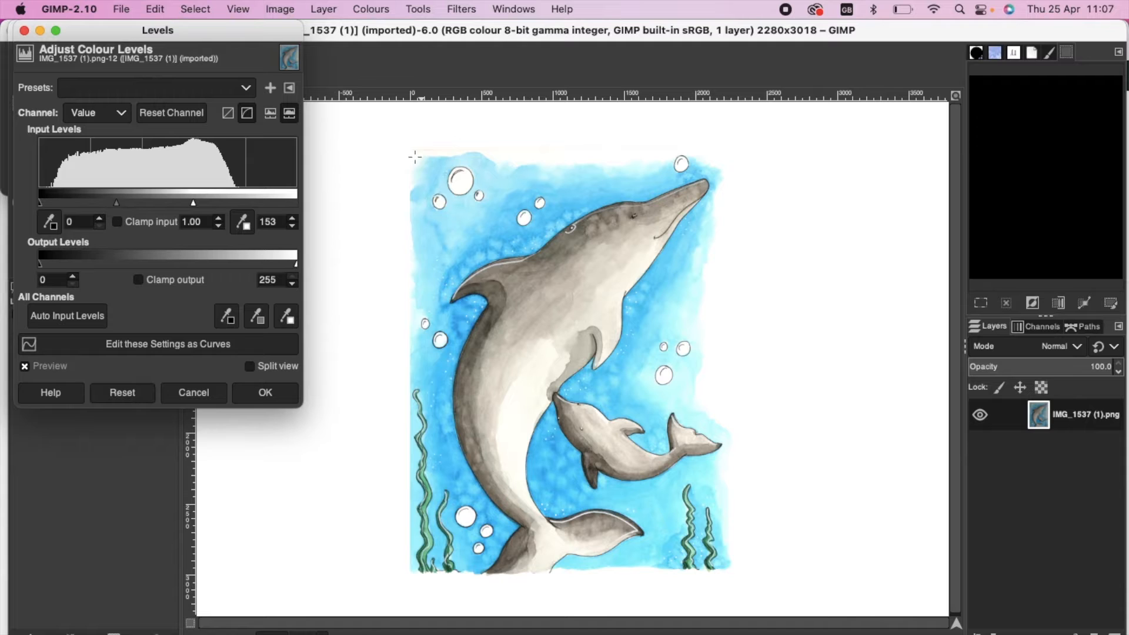
pyautogui.click(266, 394)
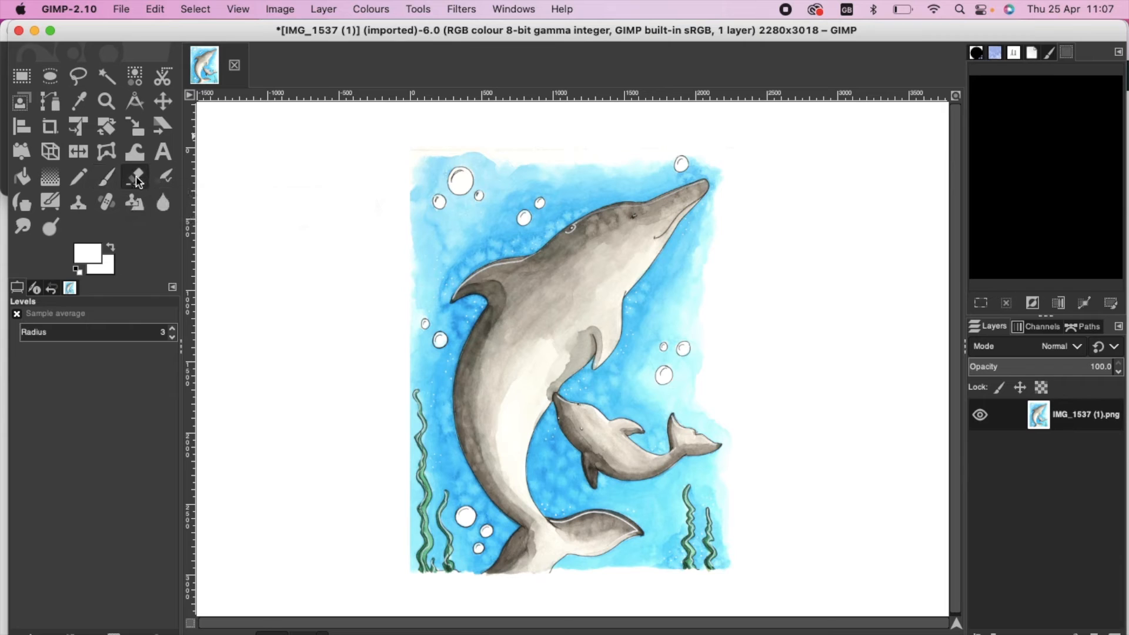
# Step: Activate the Eraser tool and close the dolphin painting, discarding its unsaved changes
pyautogui.click(138, 178)
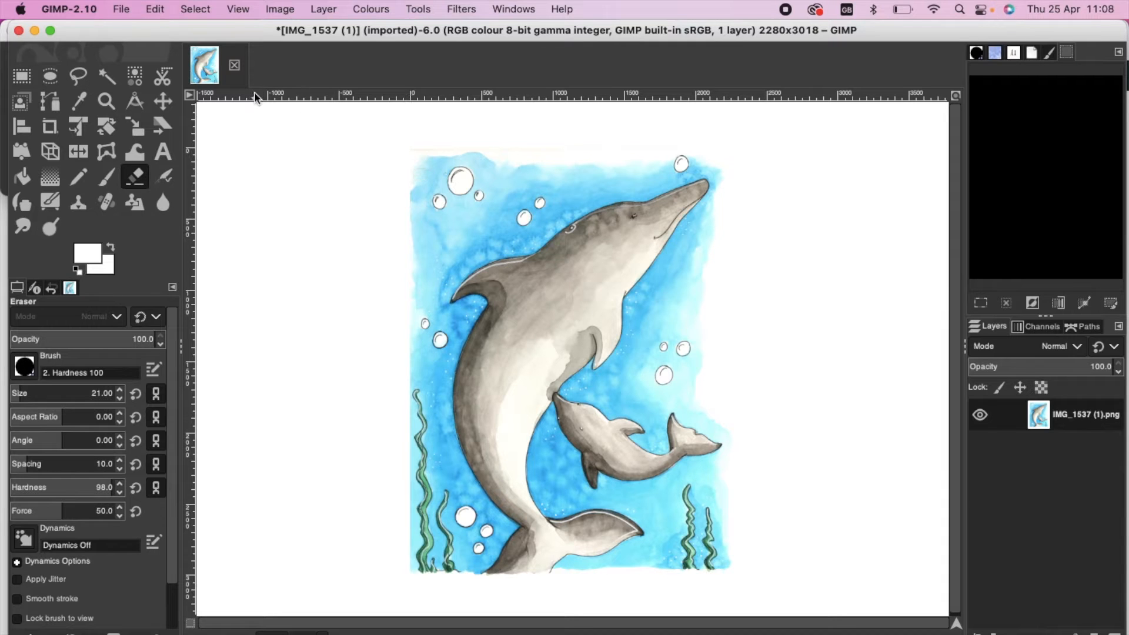
pyautogui.click(235, 66)
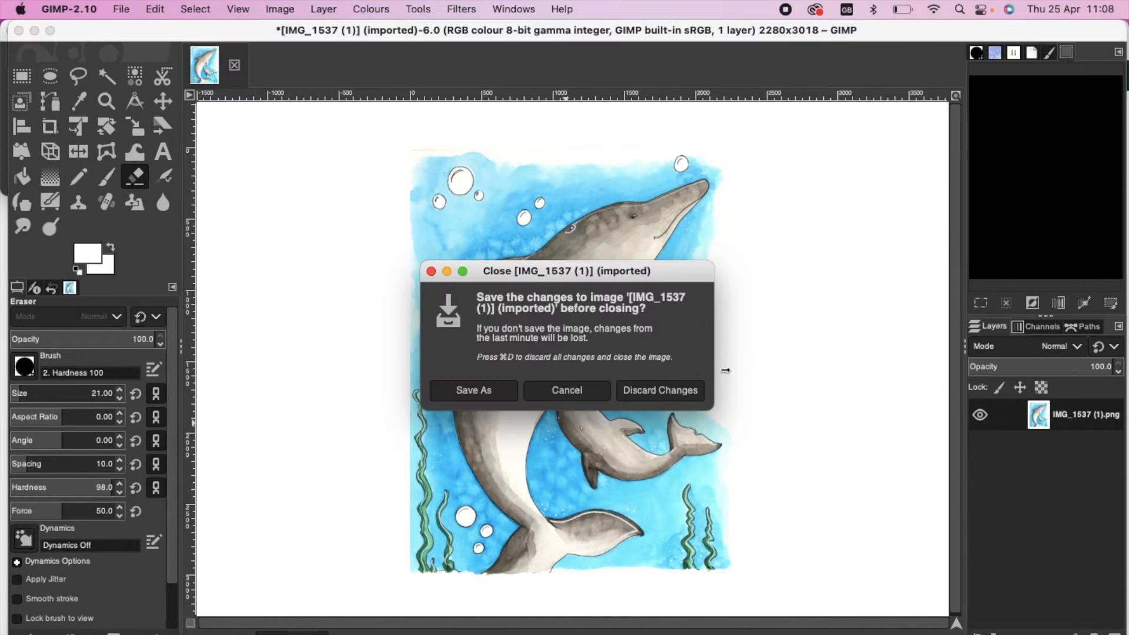
pyautogui.click(667, 393)
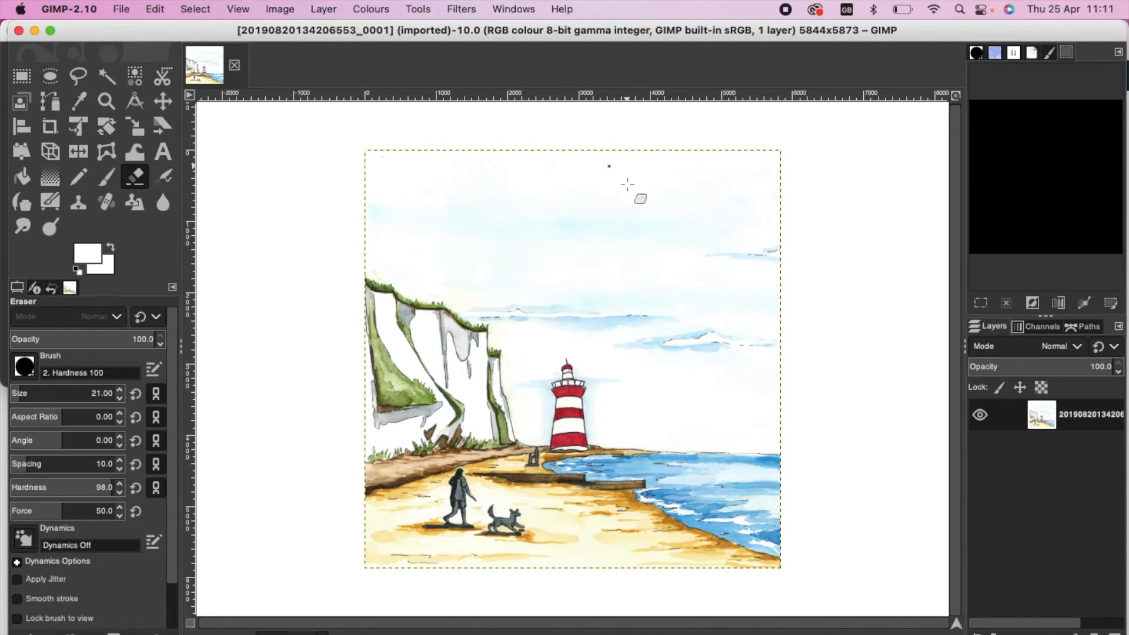
# Step: Turn off the layer boundary display for the lighthouse beach painting
pyautogui.click(280, 9)
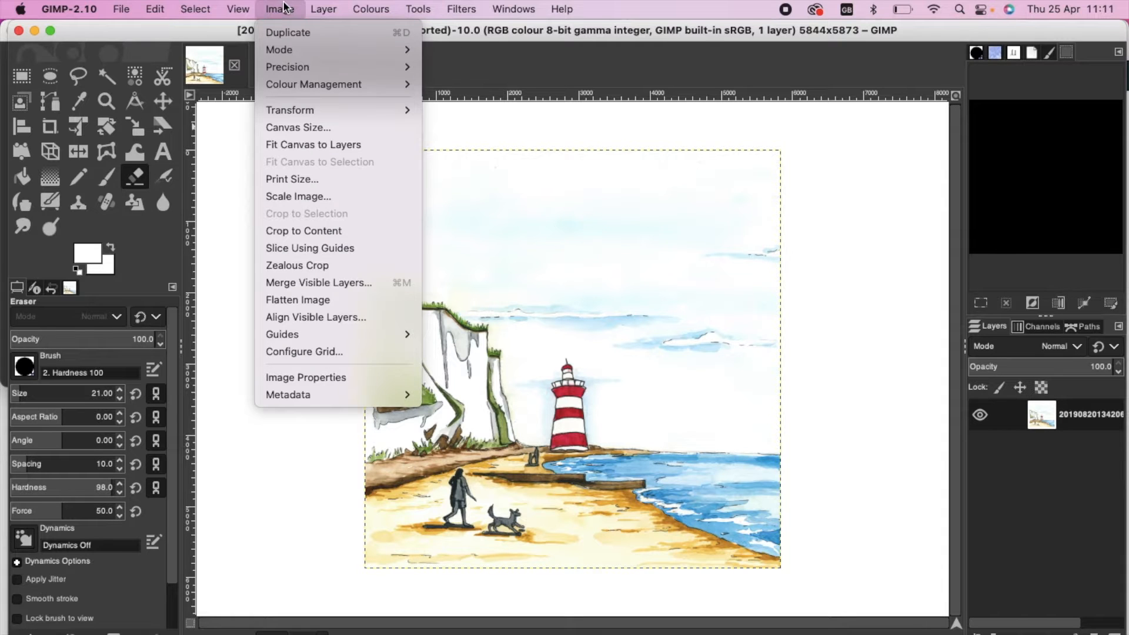
pyautogui.moveTo(238, 9)
pyautogui.click(271, 265)
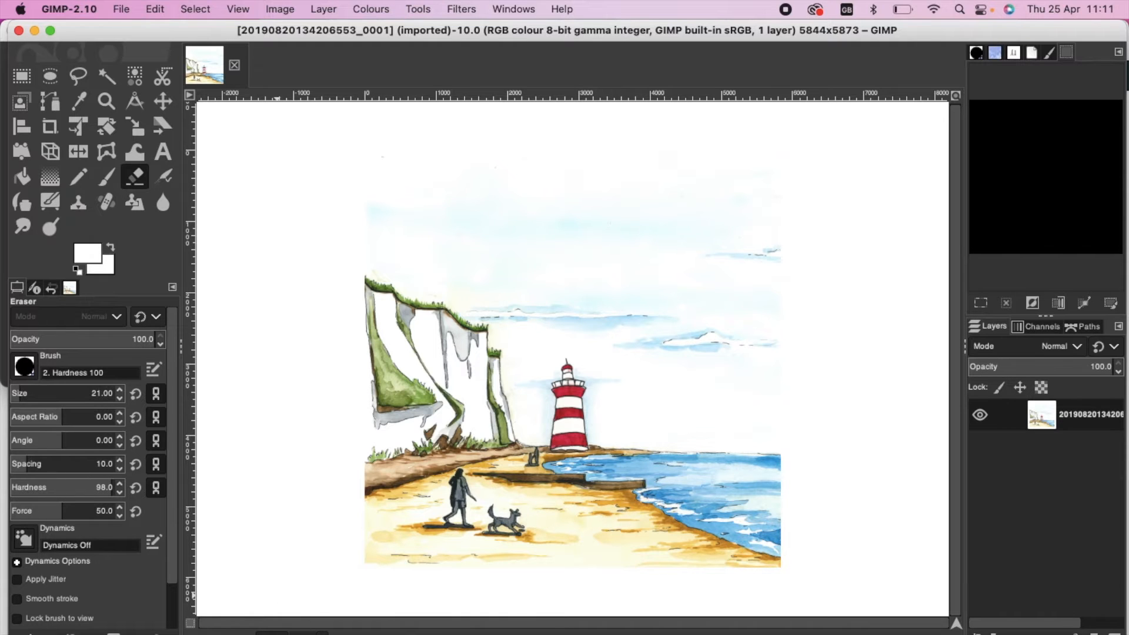
# Step: Examine the lighthouse painting at 100% zoom for specks and marks, from the lighthouse across the cliff edge up to the sky's upper edge
pyautogui.click(323, 632)
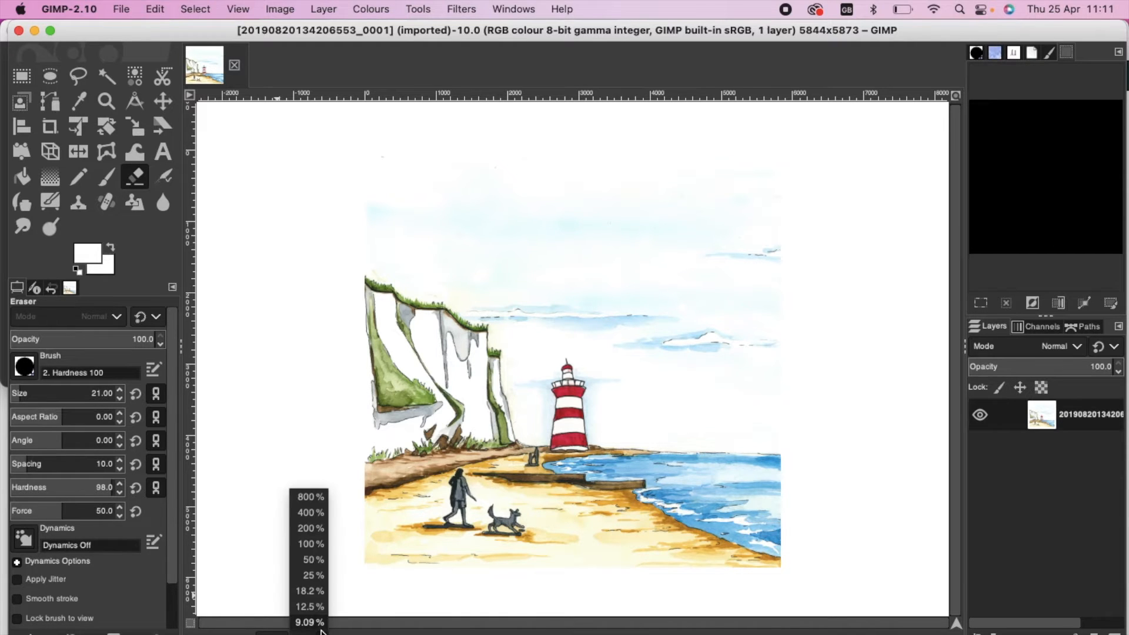
pyautogui.click(311, 544)
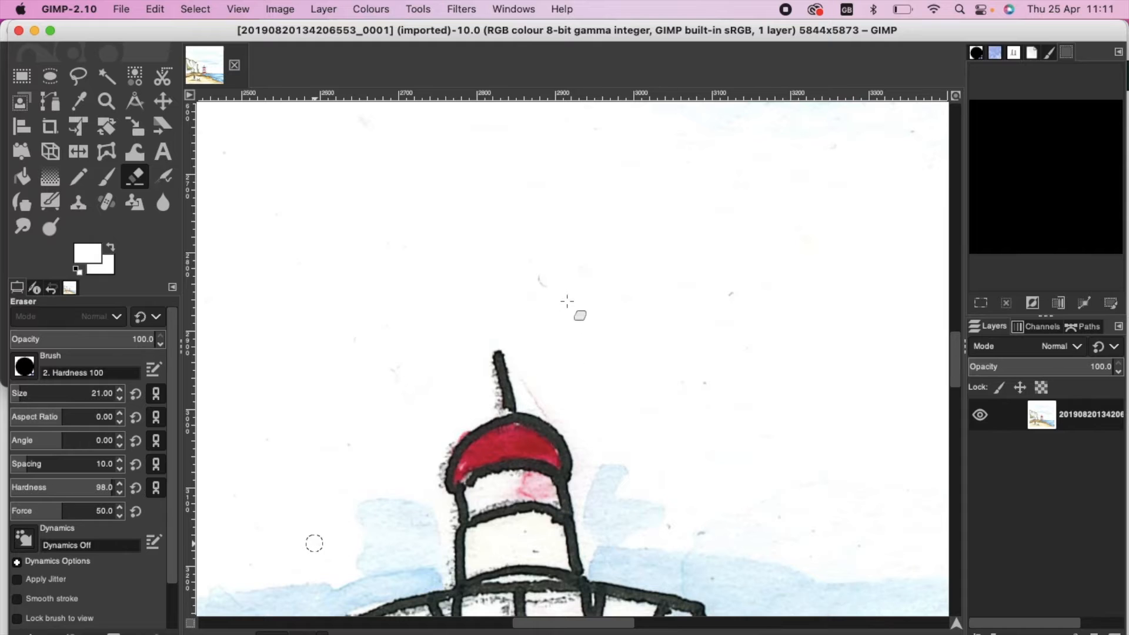
pyautogui.scroll(5, 567, 300)
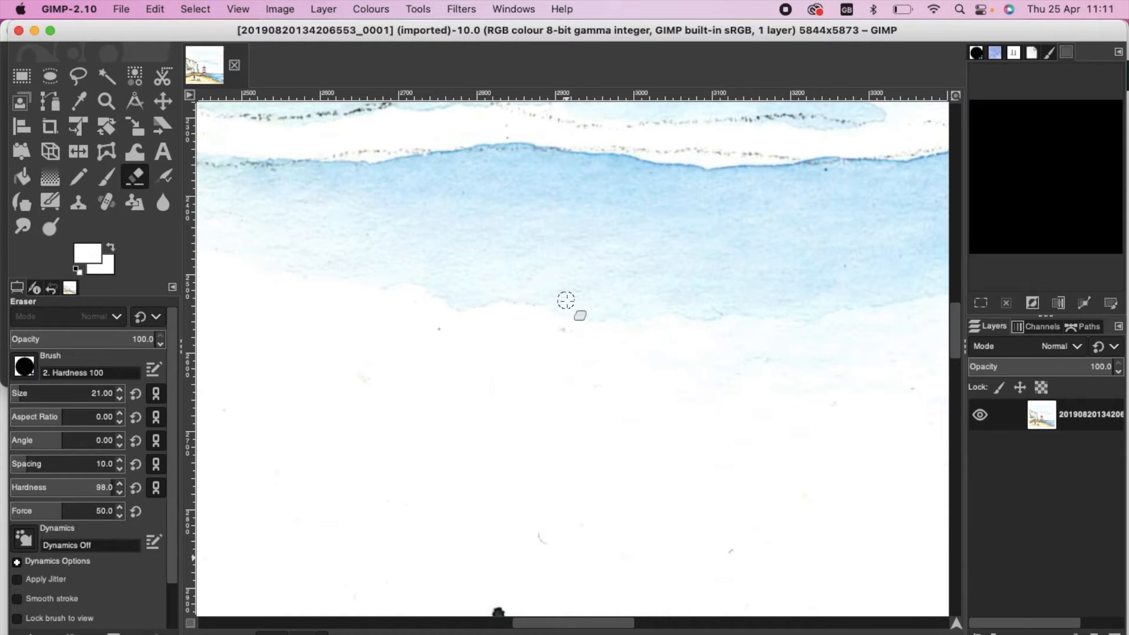
pyautogui.hscroll(-4, 567, 300)
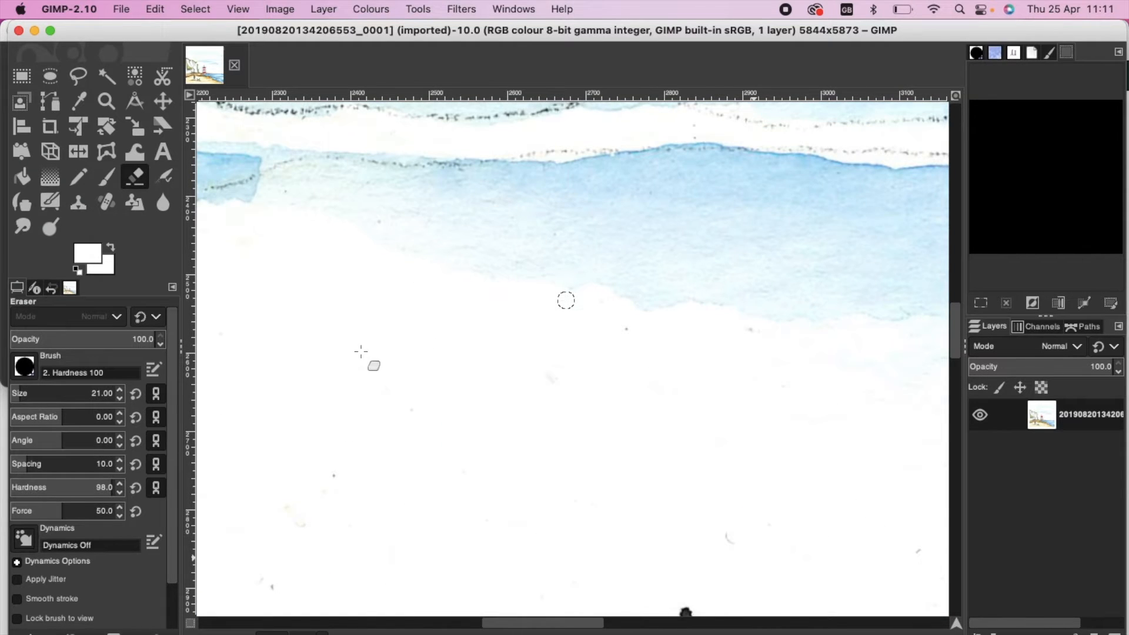
pyautogui.hscroll(-12, 361, 351)
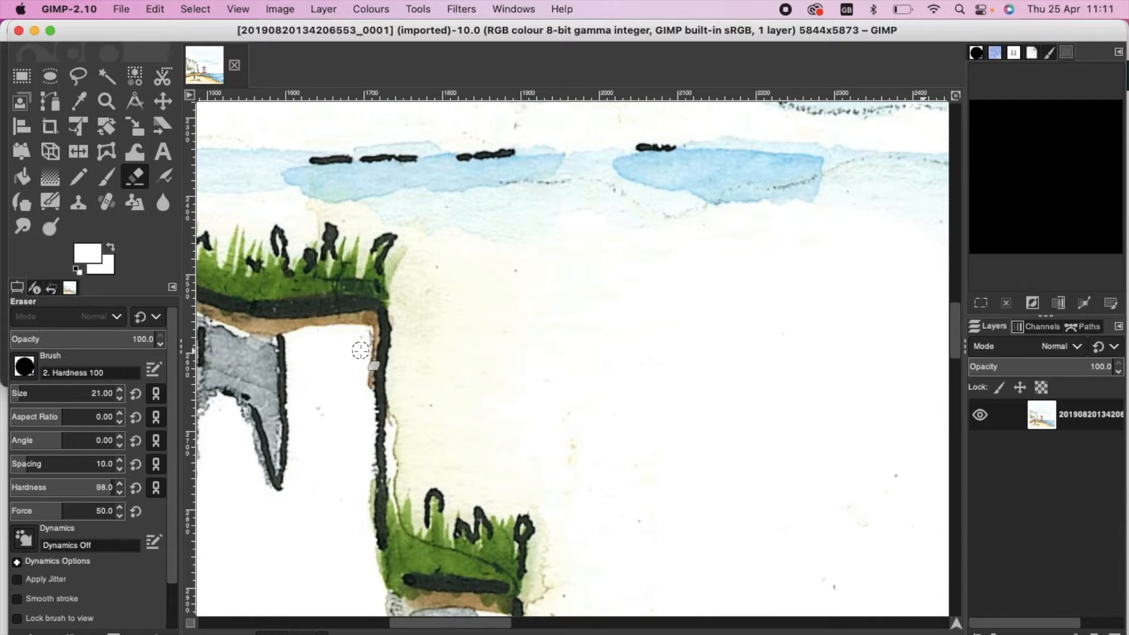
pyautogui.scroll(5, 361, 351)
pyautogui.scroll(10, 361, 351)
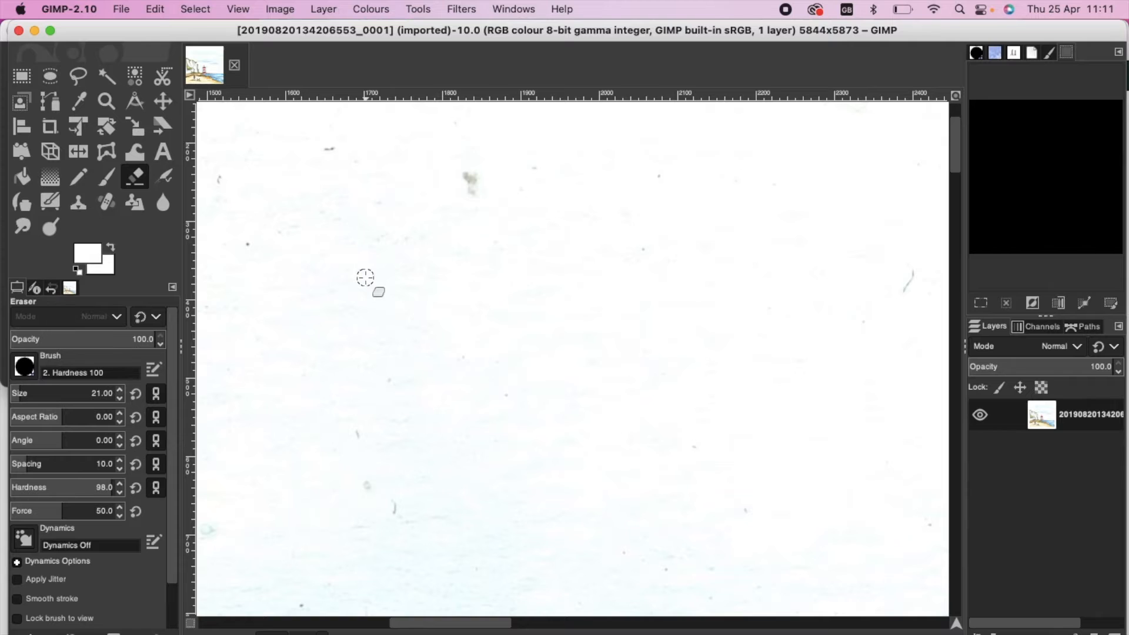
pyautogui.scroll(2, 365, 277)
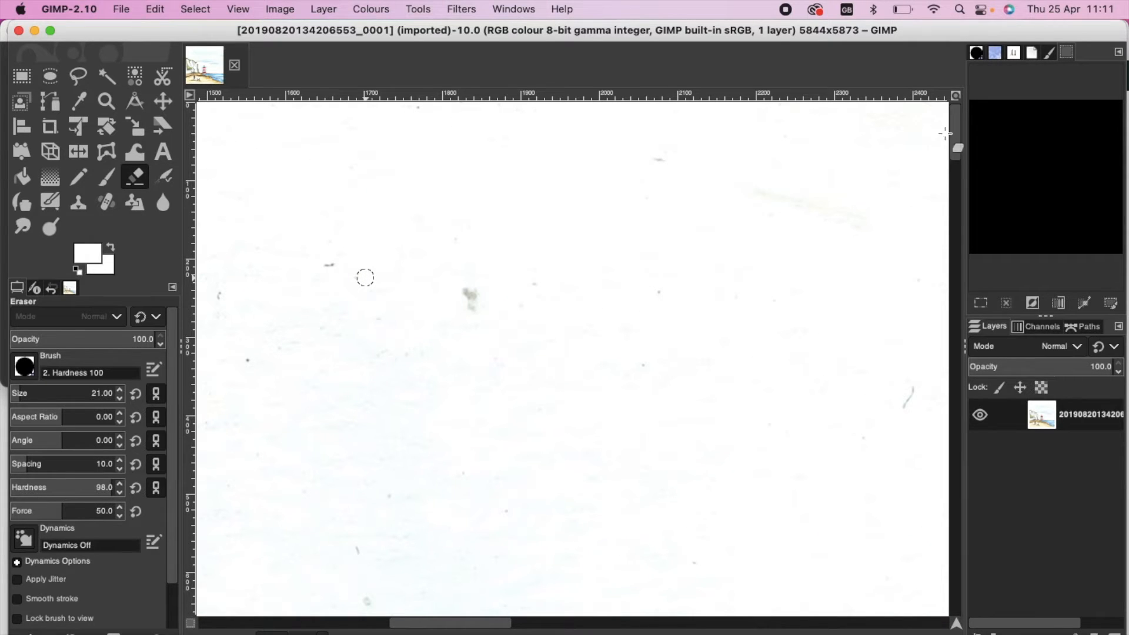
# Step: Examine the sand along the painting's lower edge at 100%, and return to the full view at 9.09% zoom
pyautogui.moveTo(953, 143); pyautogui.dragTo(953, 615)
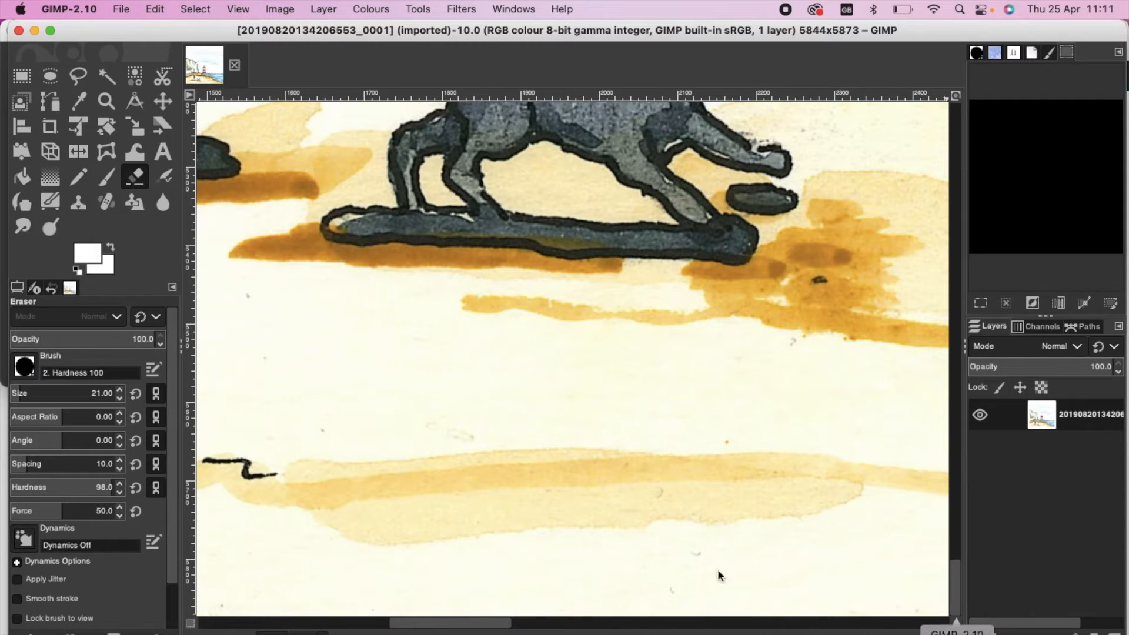
pyautogui.hscroll(-5, 794, 584)
pyautogui.hscroll(-15, 239, 612)
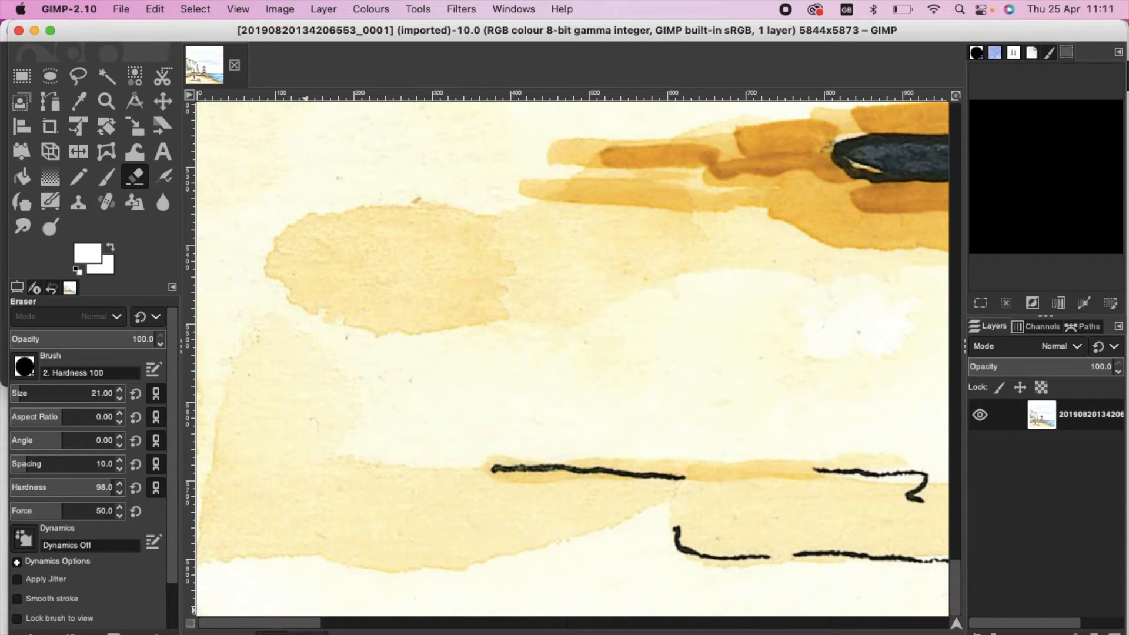
pyautogui.click(306, 632)
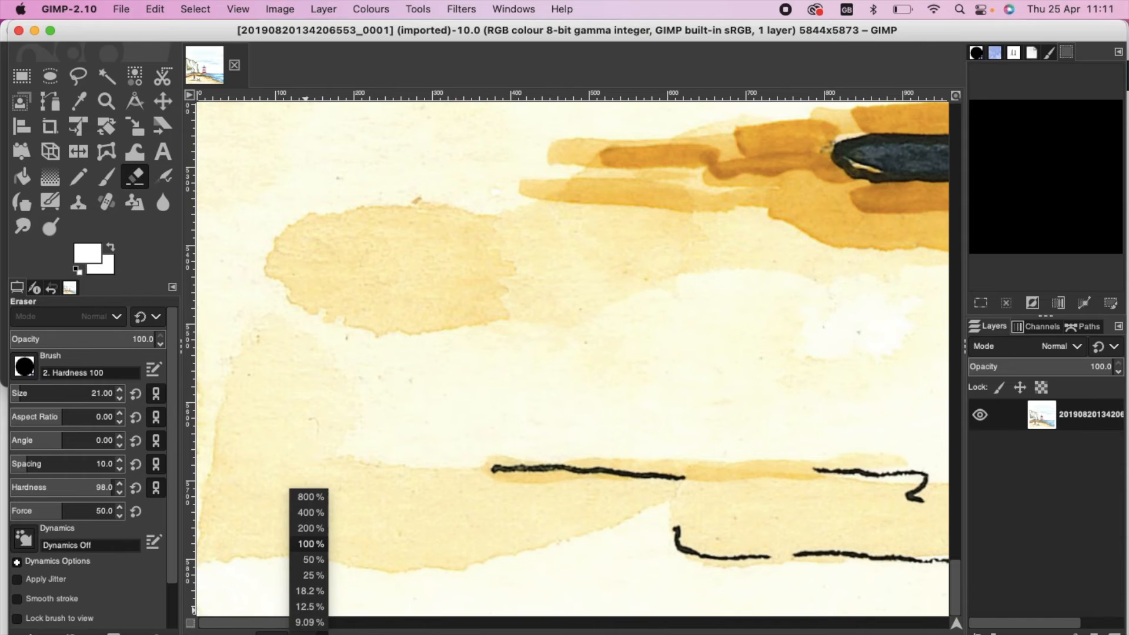
pyautogui.click(316, 591)
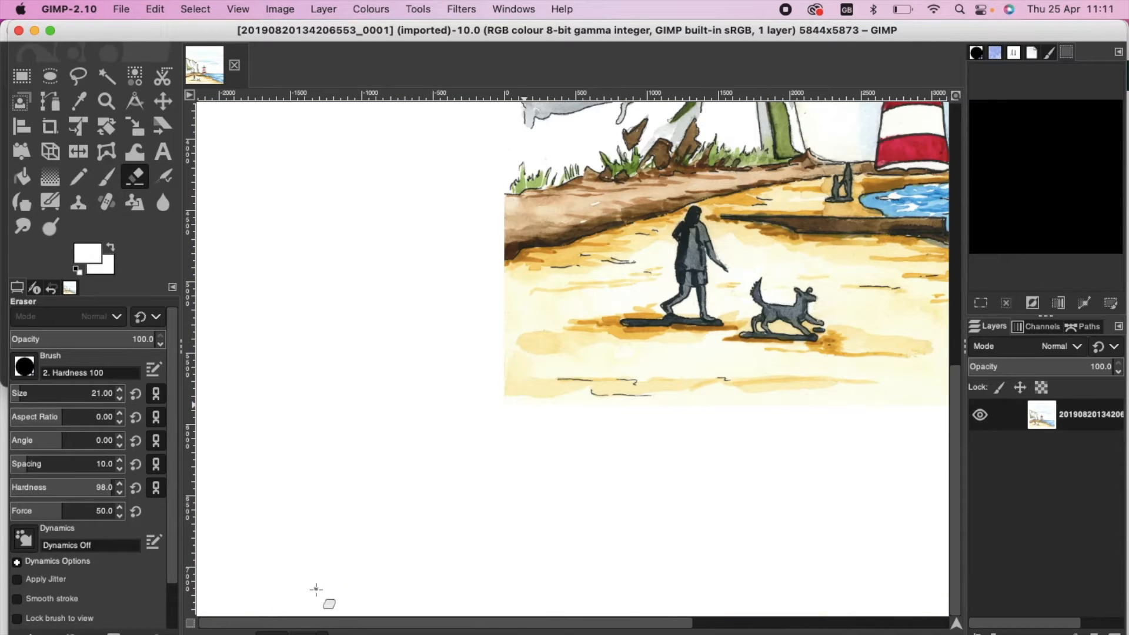
pyautogui.click(304, 631)
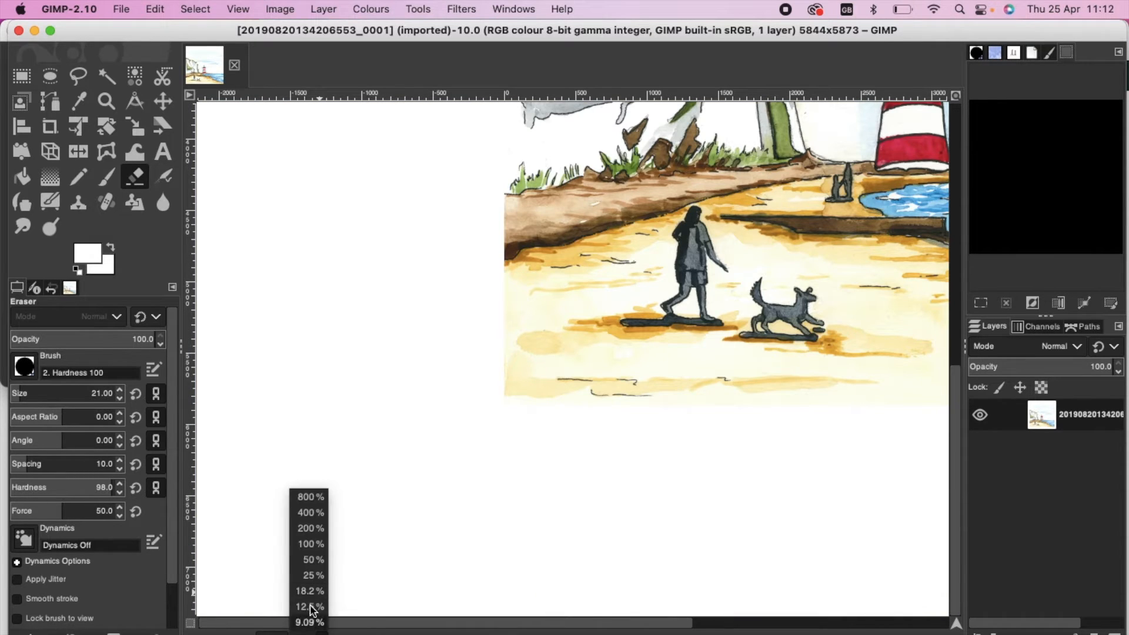
pyautogui.click(308, 608)
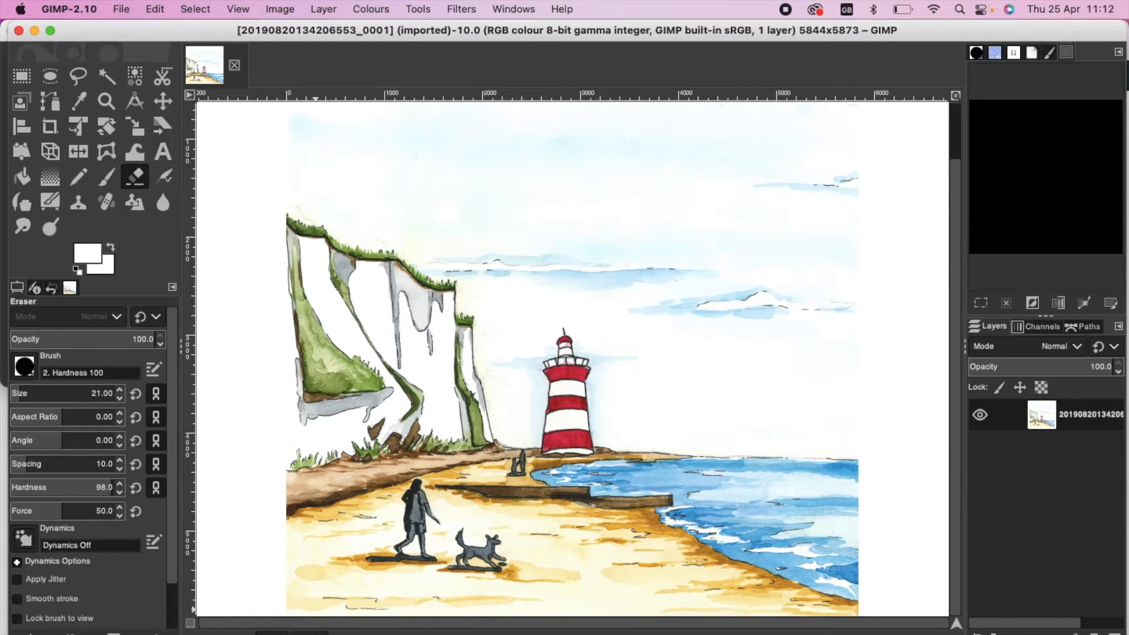
pyautogui.click(312, 630)
pyautogui.click(311, 624)
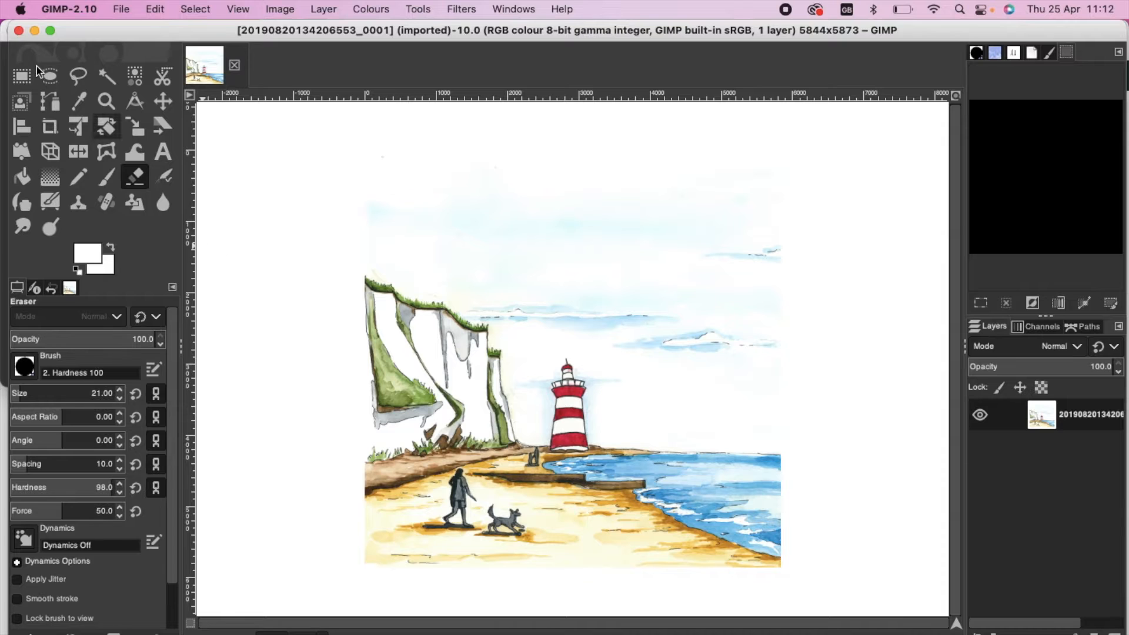
# Step: Draw a rectangular selection that encloses the entire lighthouse painting, about 14630 by 13024 px
pyautogui.click(22, 76)
pyautogui.moveTo(335, 143); pyautogui.dragTo(853, 604)
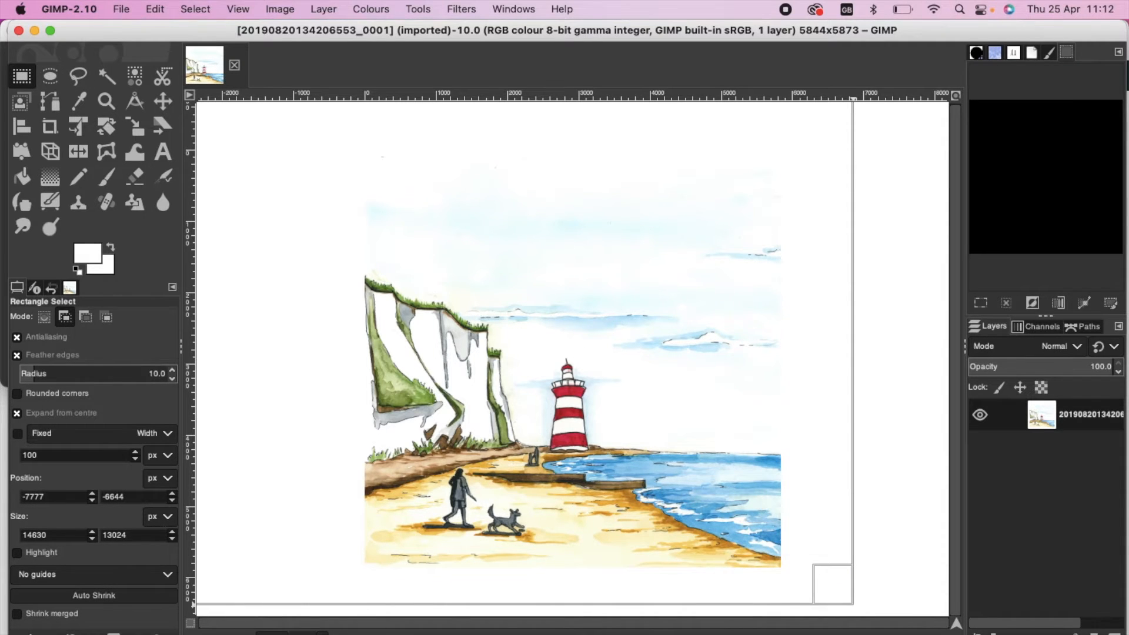
# Step: Sample clean pale sand in the lighthouse painting's lower-left area as the Heal tool's source at 100% zoom
pyautogui.click(310, 625)
pyautogui.click(312, 545)
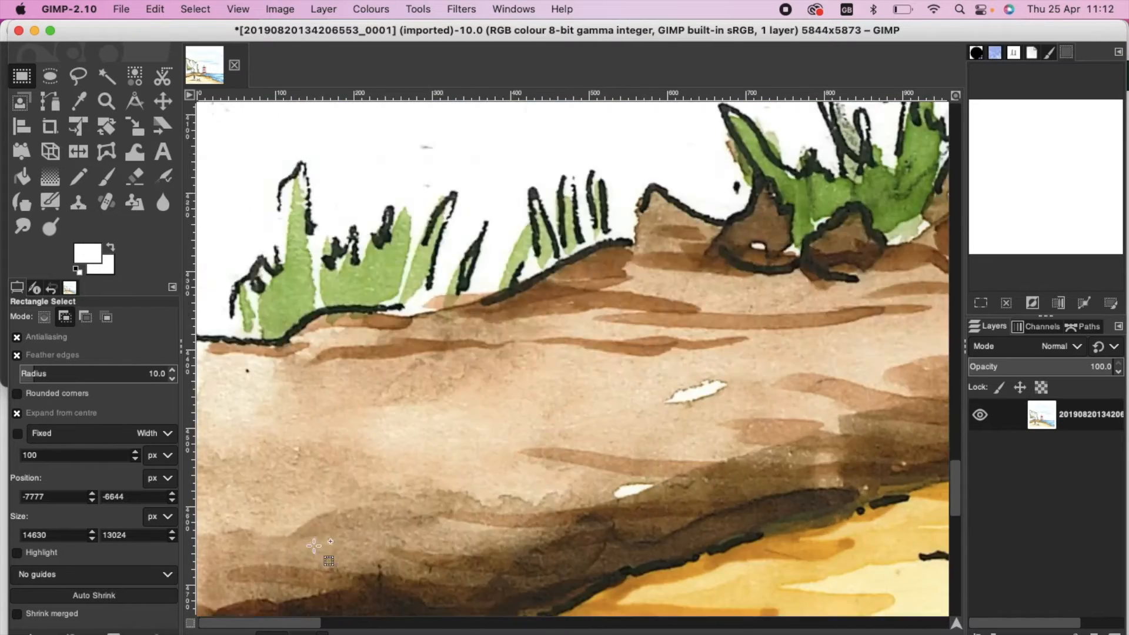
pyautogui.scroll(-10, 314, 546)
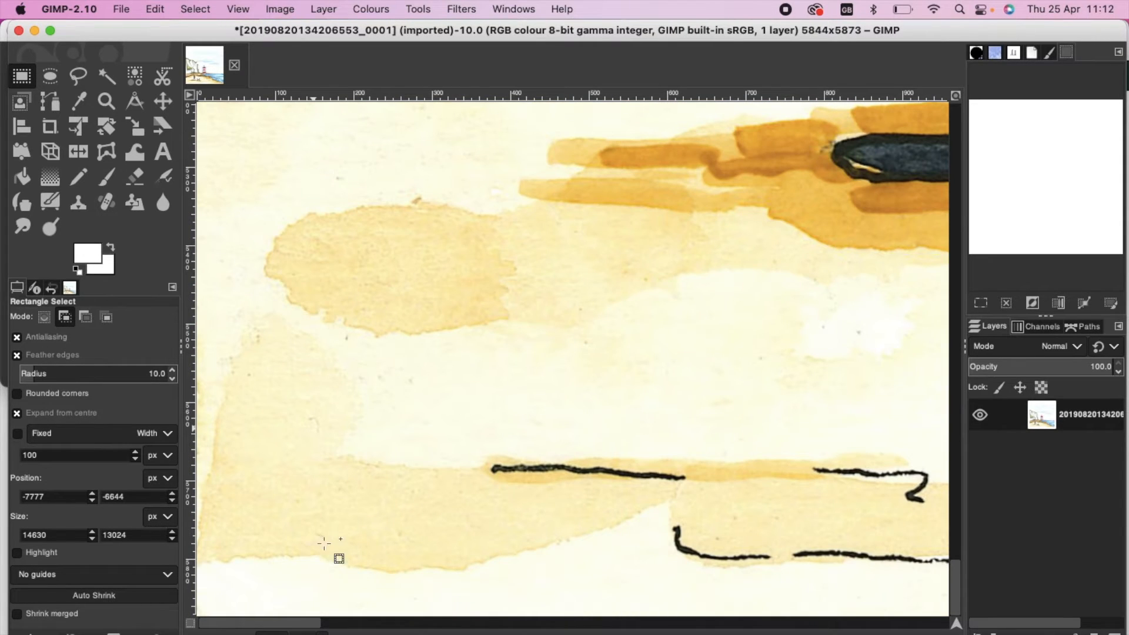
pyautogui.scroll(2, 312, 542)
pyautogui.scroll(-2, 311, 542)
pyautogui.click(111, 205)
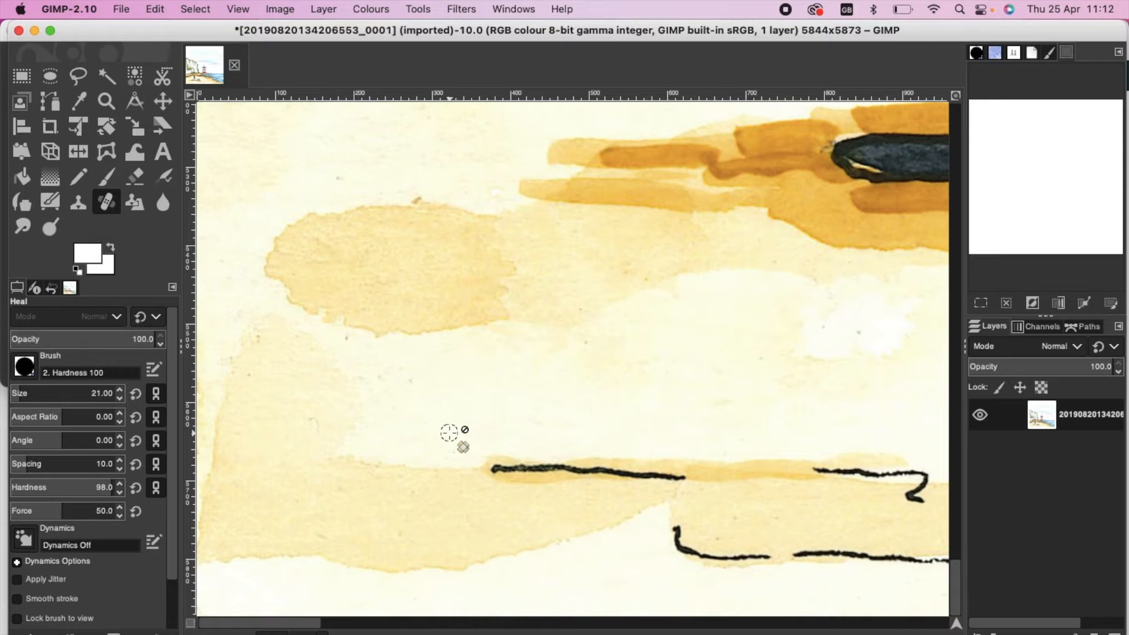
pyautogui.keyDown('super'); pyautogui.click(453, 407); pyautogui.keyUp('super')
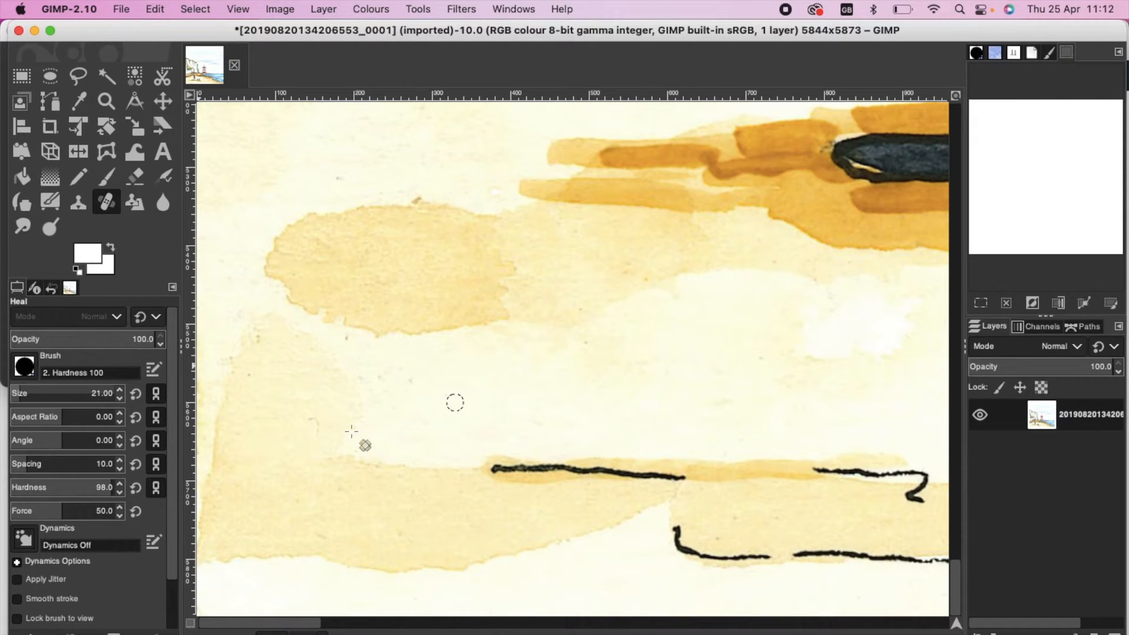
# Step: Heal the specks on the pale sand to the right of the dog, near the painting's lower edge
pyautogui.hscroll(10, 580, 418)
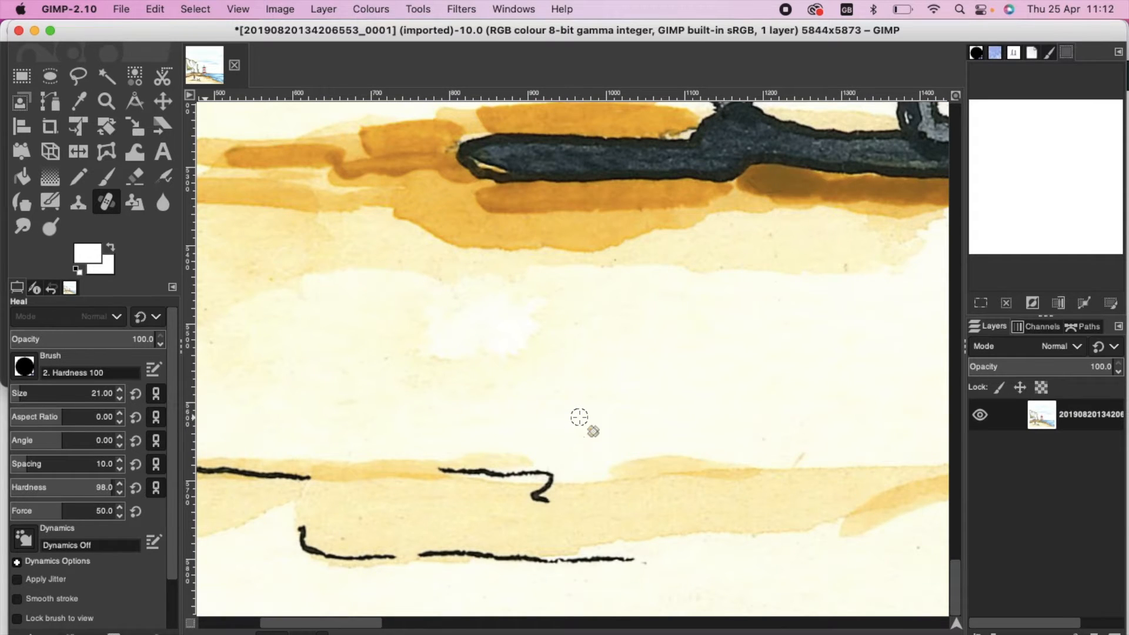
pyautogui.hscroll(20, 580, 417)
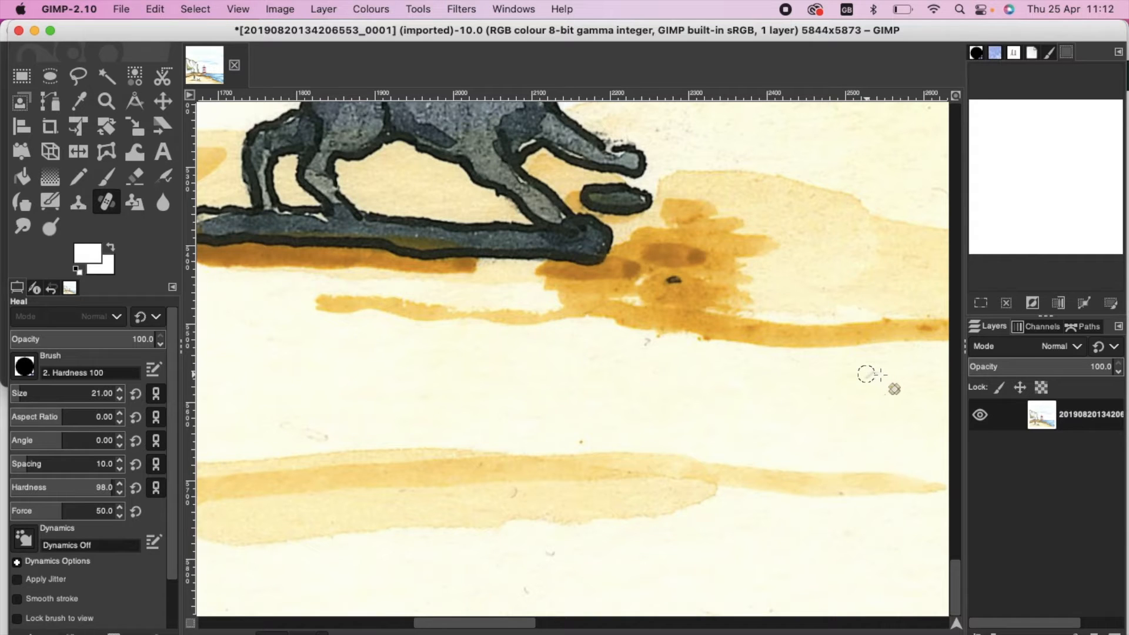
pyautogui.hscroll(10, 900, 426)
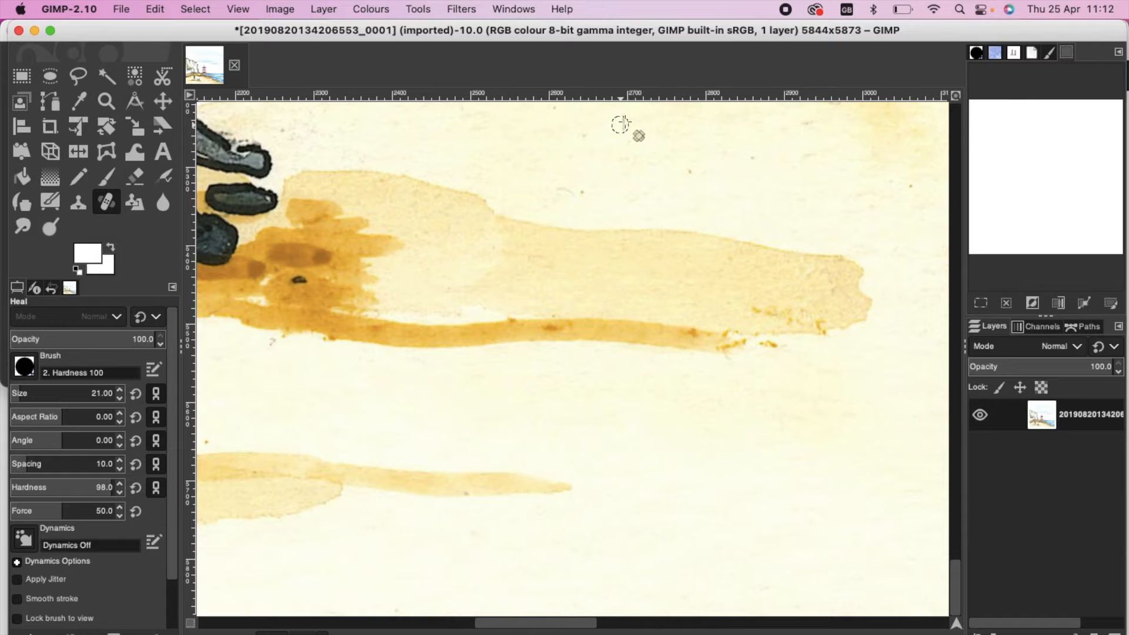
pyautogui.moveTo(624, 122); pyautogui.dragTo(624, 134)
pyautogui.hscroll(10, 893, 372)
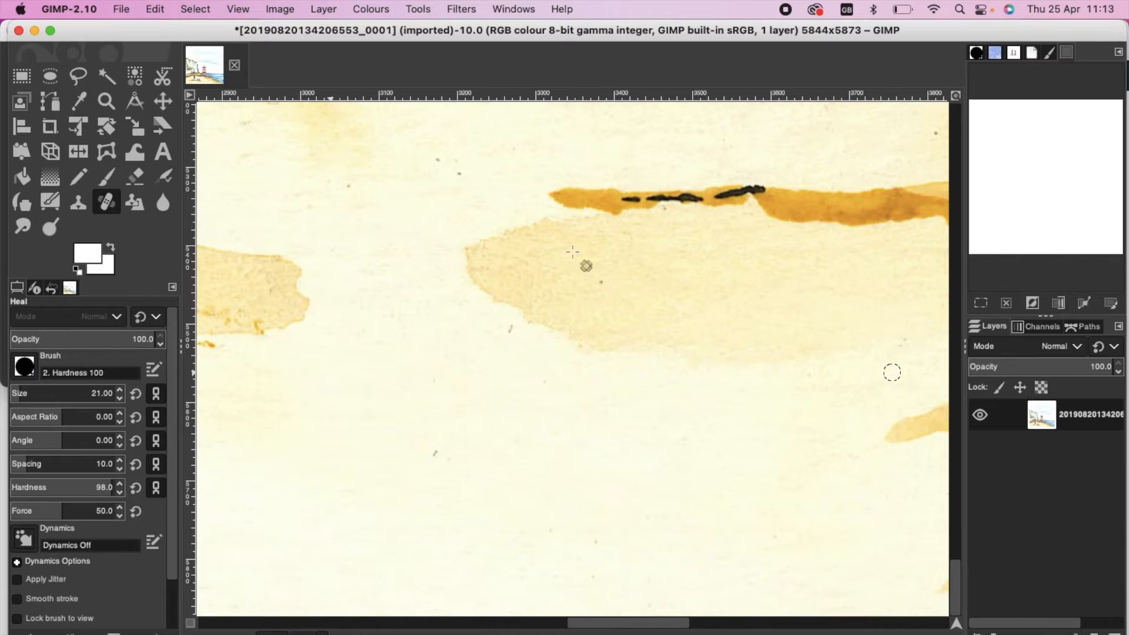
pyautogui.moveTo(437, 164); pyautogui.dragTo(458, 174)
# Step: Examine the lower-right sand, the sea, the horizon and the sky above it for remaining specks and pencil marks
pyautogui.hscroll(15, 576, 503)
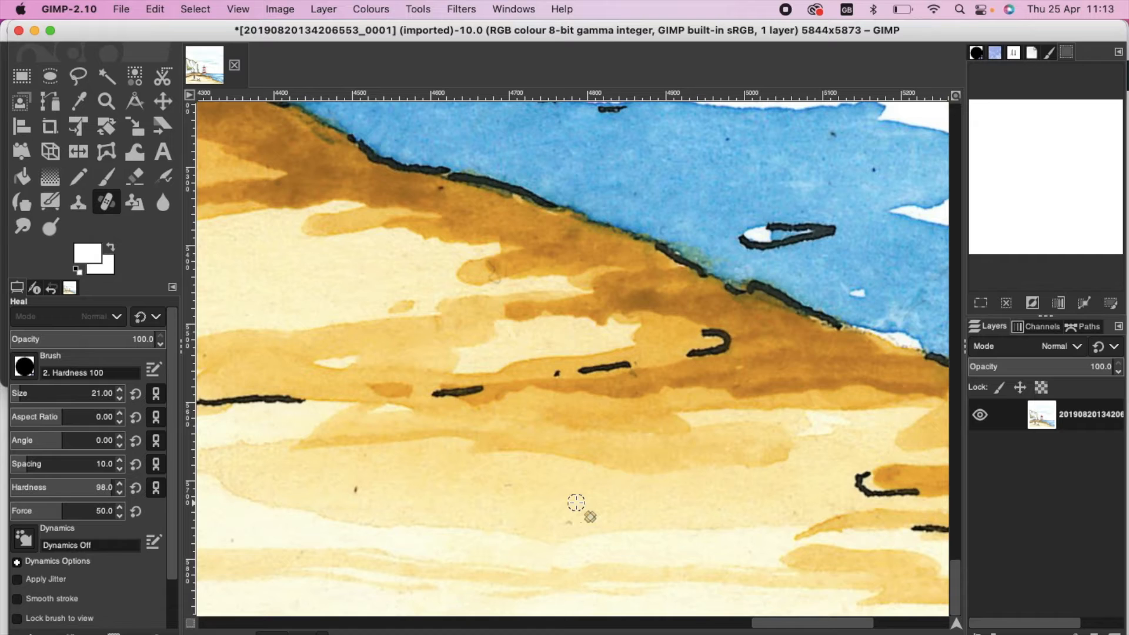
pyautogui.hscroll(10, 576, 503)
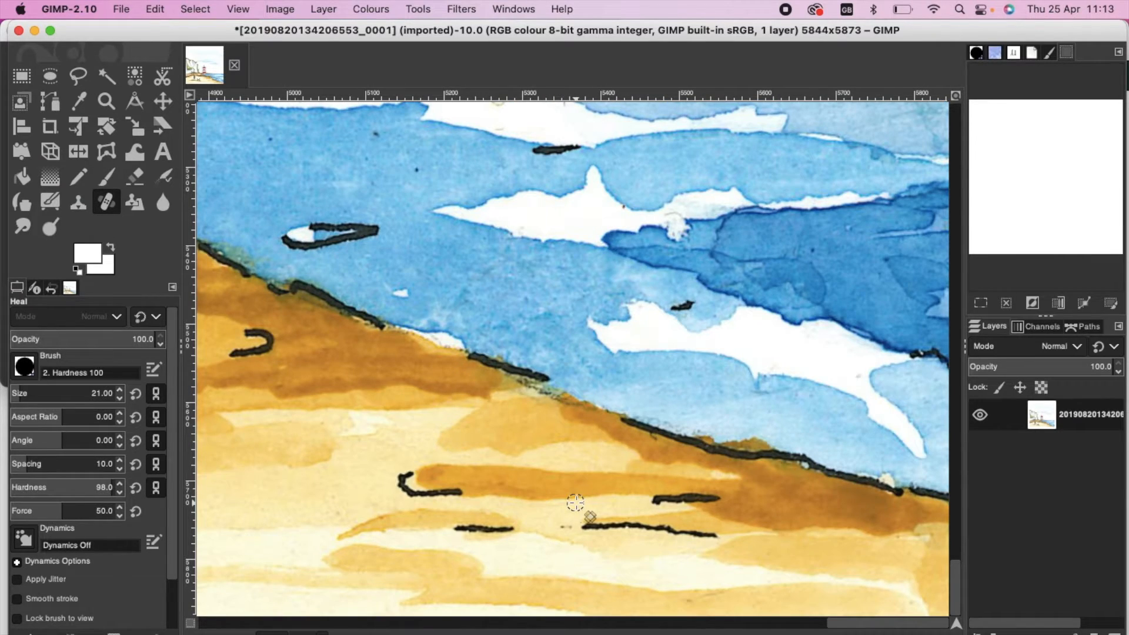
pyautogui.scroll(8, 336, 386)
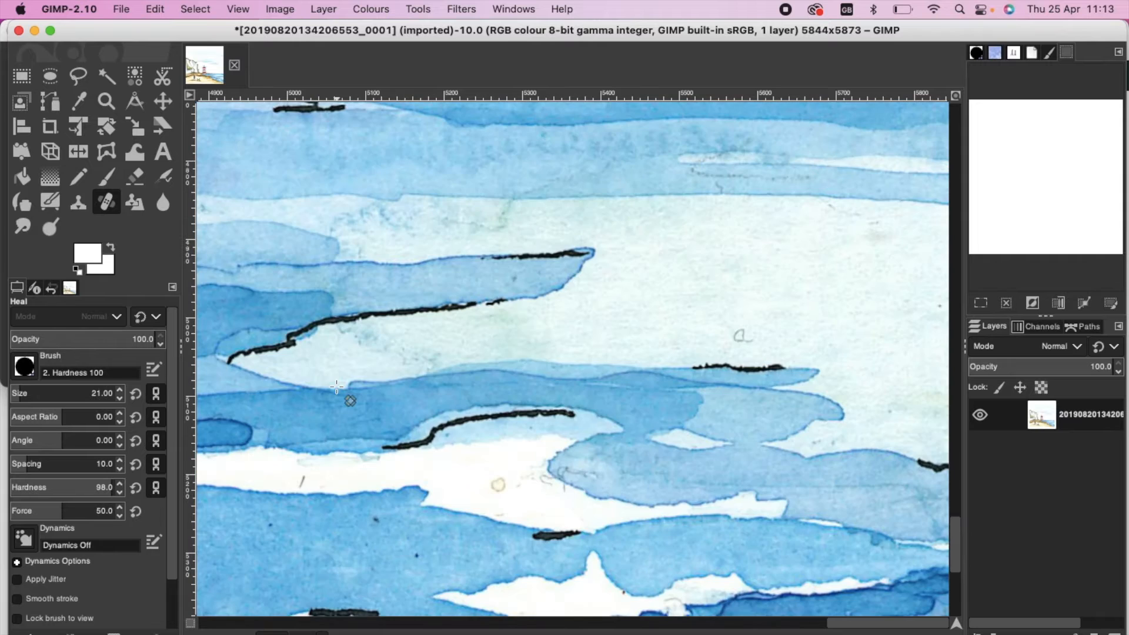
pyautogui.scroll(10, 337, 387)
pyautogui.hscroll(-3, 337, 386)
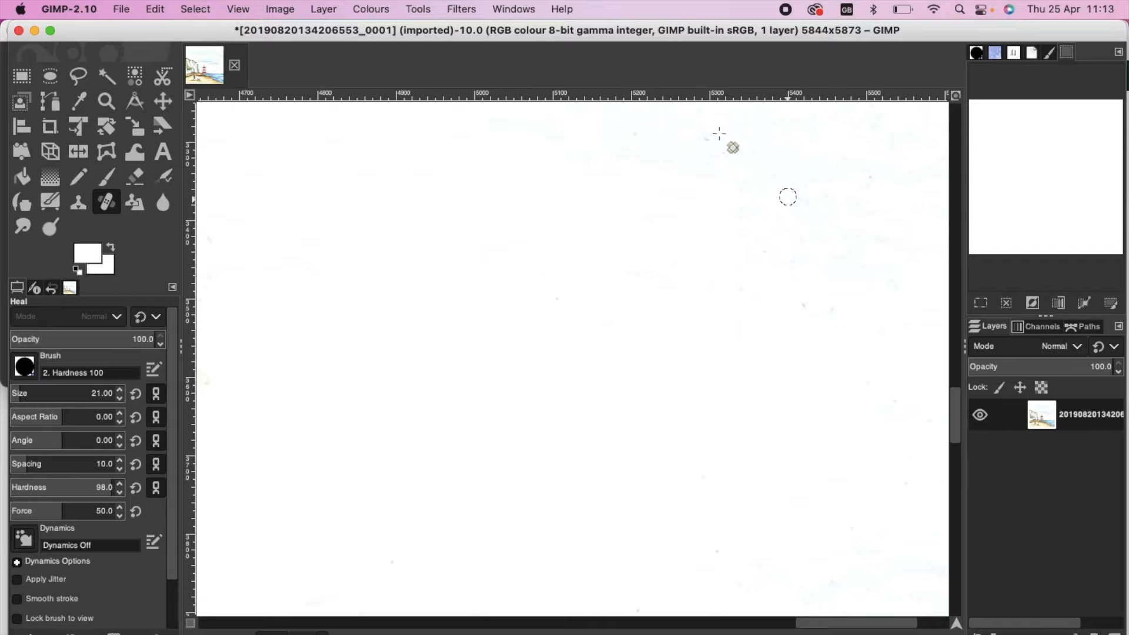
pyautogui.scroll(-5, 705, 239)
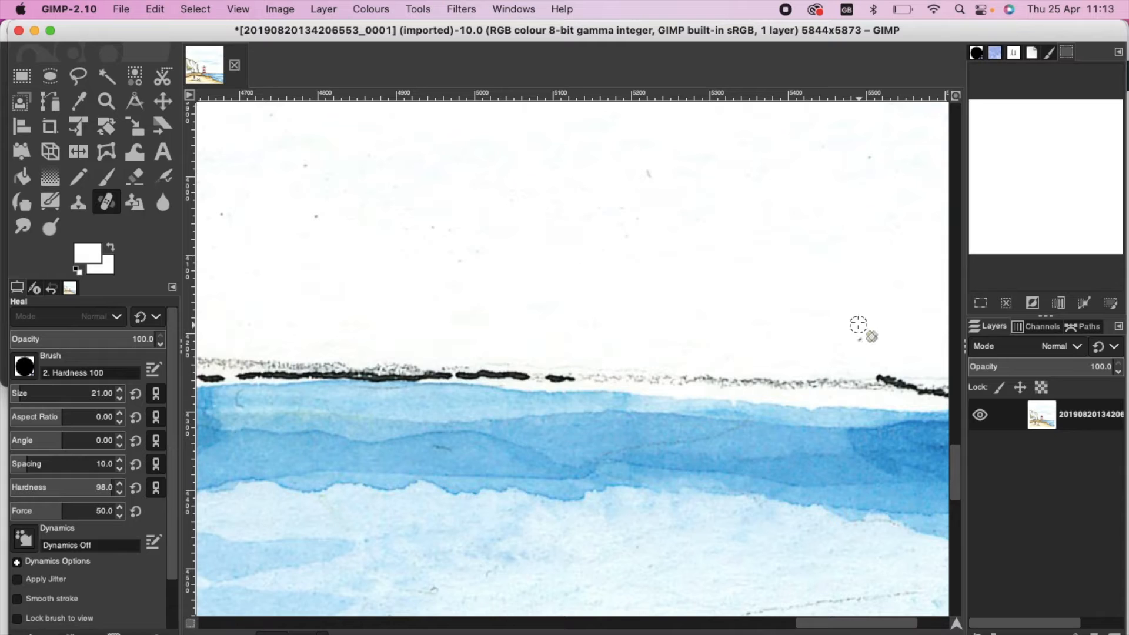
pyautogui.scroll(-5, 858, 322)
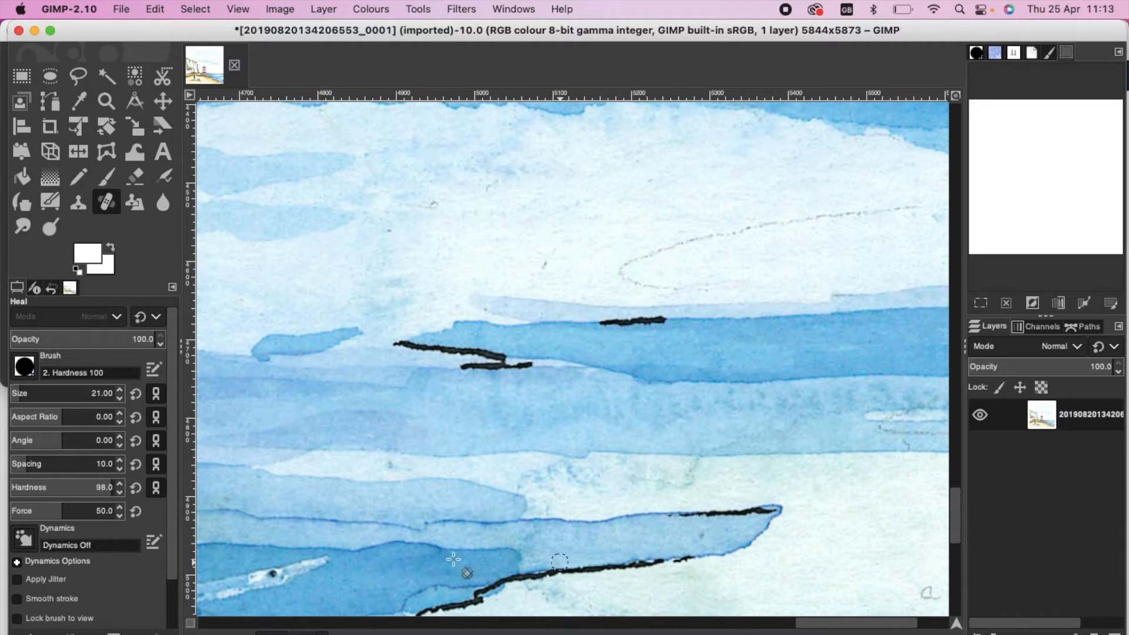
pyautogui.click(235, 65)
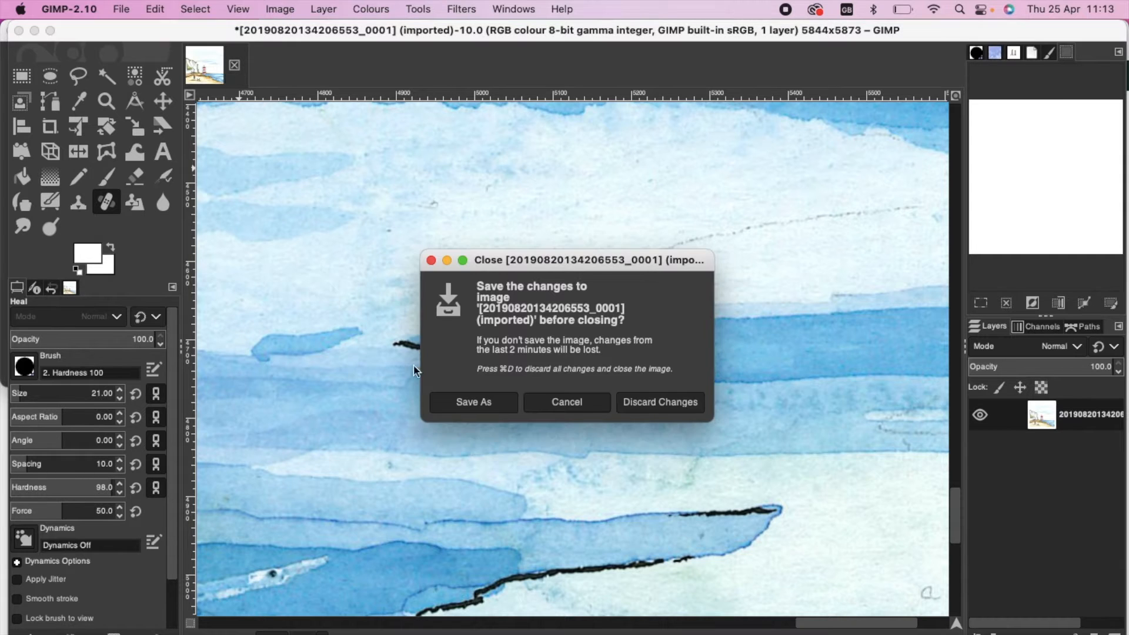
pyautogui.click(672, 404)
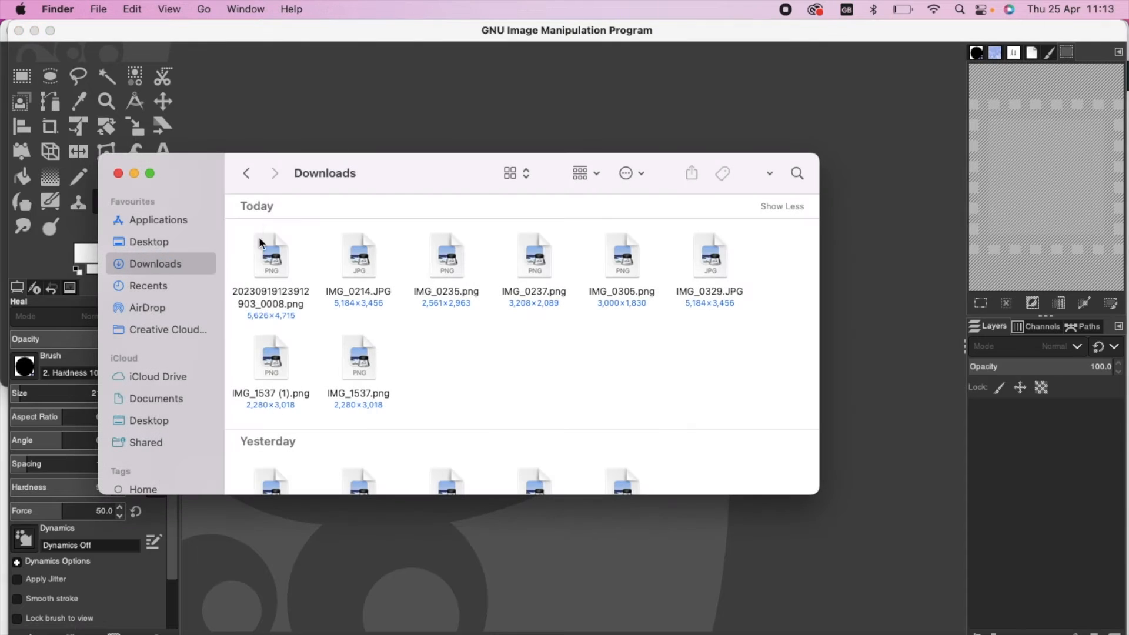
pyautogui.moveTo(259, 236); pyautogui.dragTo(571, 116)
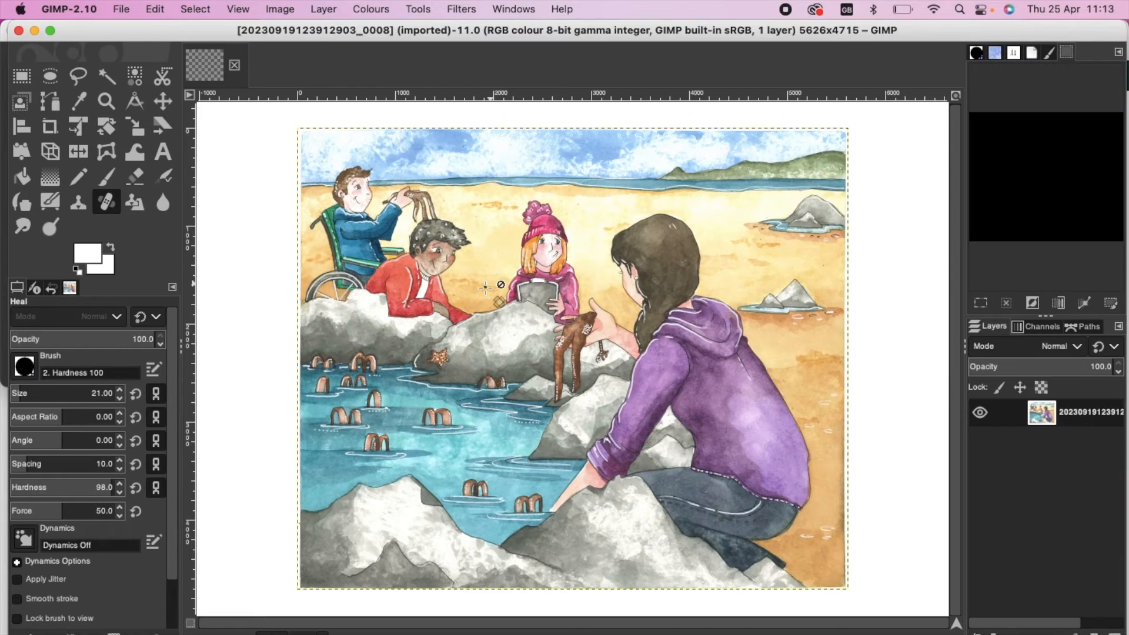
# Step: Turn off the rock pool painting's layer boundary display and enclose the painting in a rectangular selection of about 12352 by 9504 px
pyautogui.click(238, 9)
pyautogui.click(302, 267)
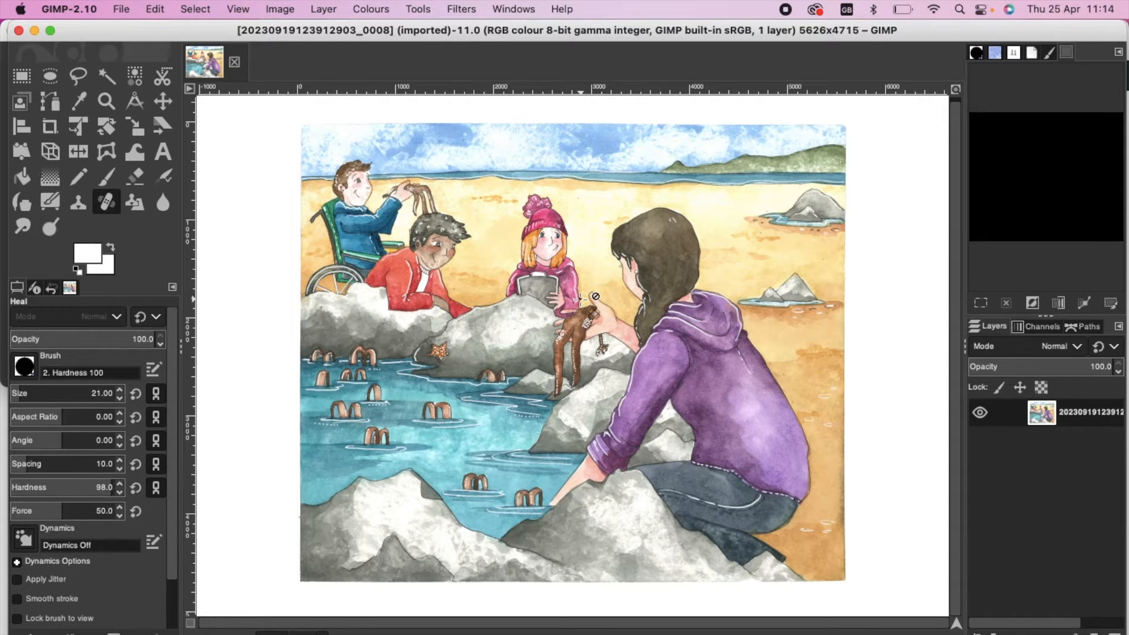
pyautogui.click(22, 75)
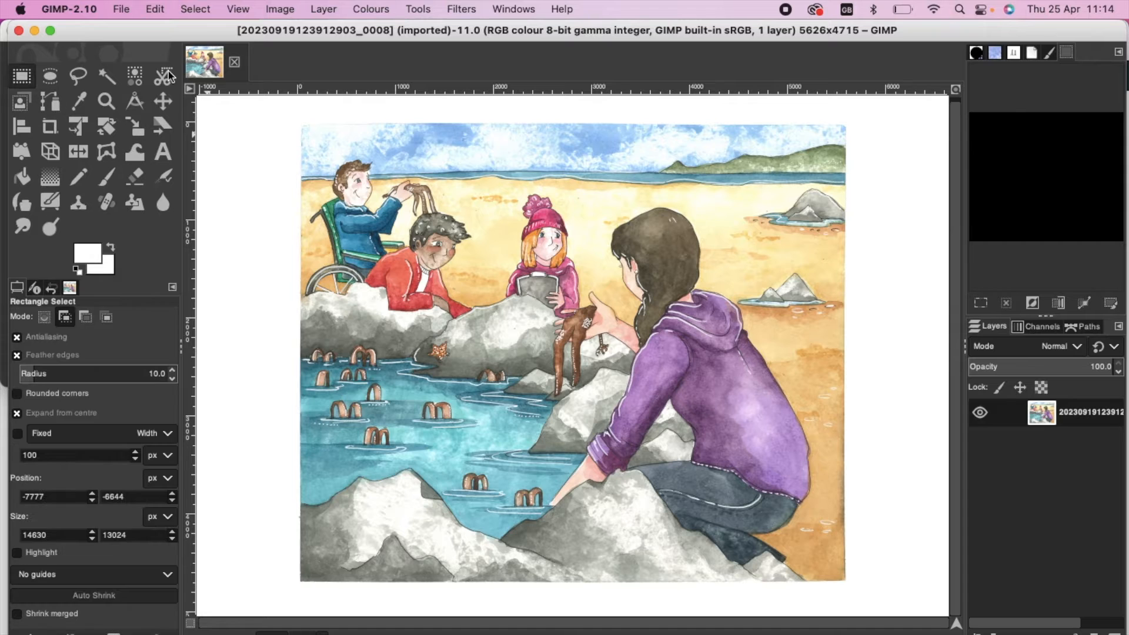
pyautogui.moveTo(291, 117); pyautogui.dragTo(896, 582)
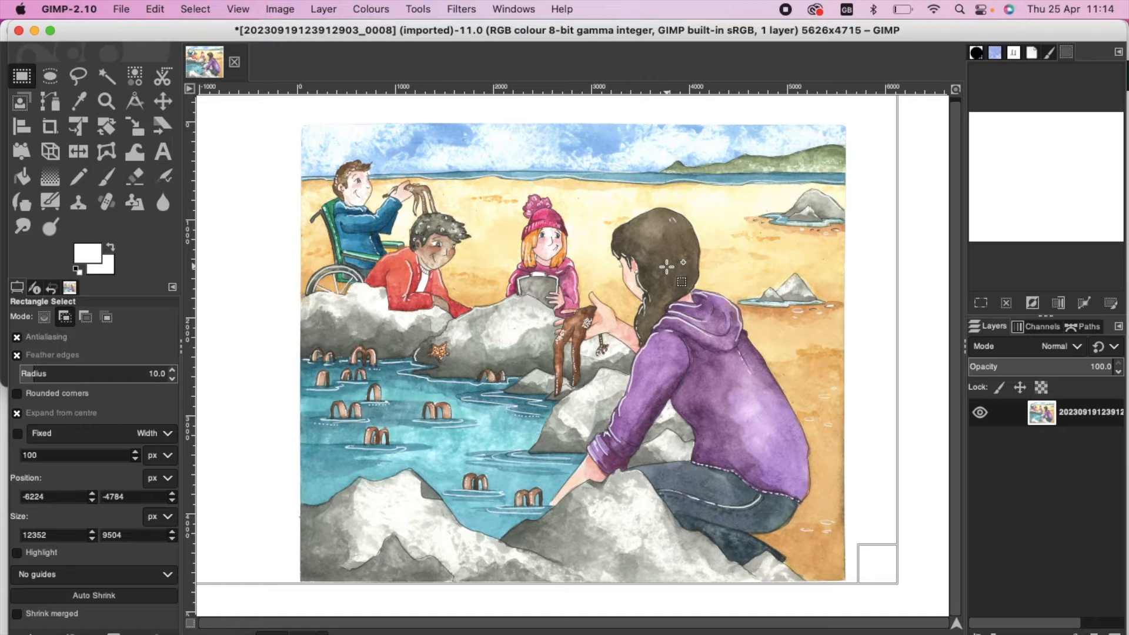
# Step: Preview Sharpen (Unsharp Mask) on the rock pool painting at 100% zoom with radius 1.953, amount 0.228 and threshold 0.161
pyautogui.click(309, 633)
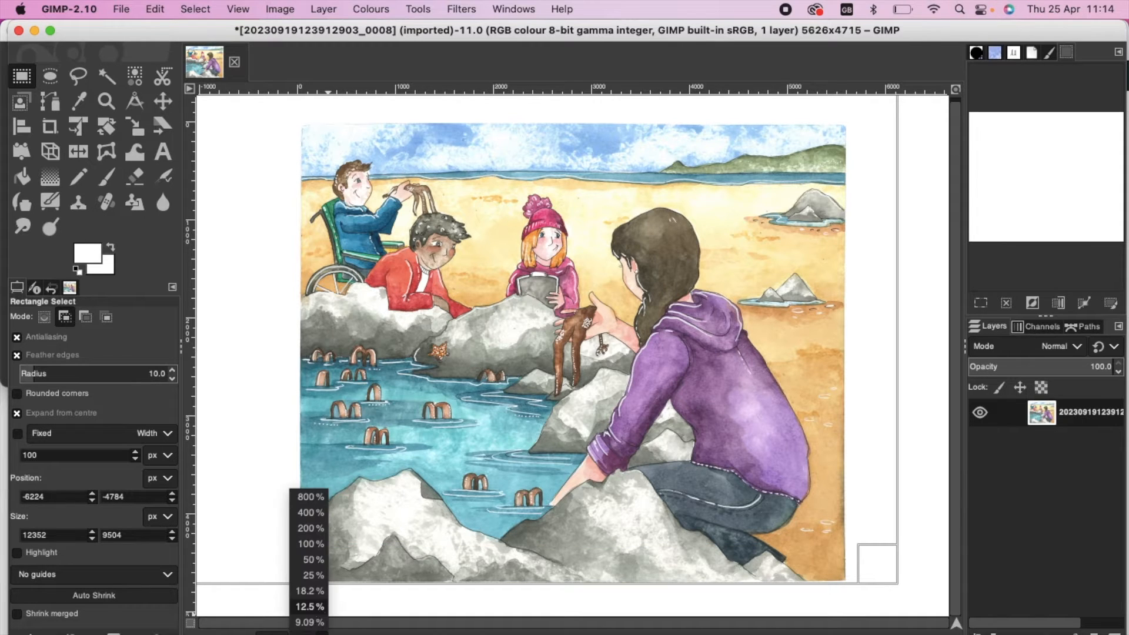
pyautogui.click(310, 544)
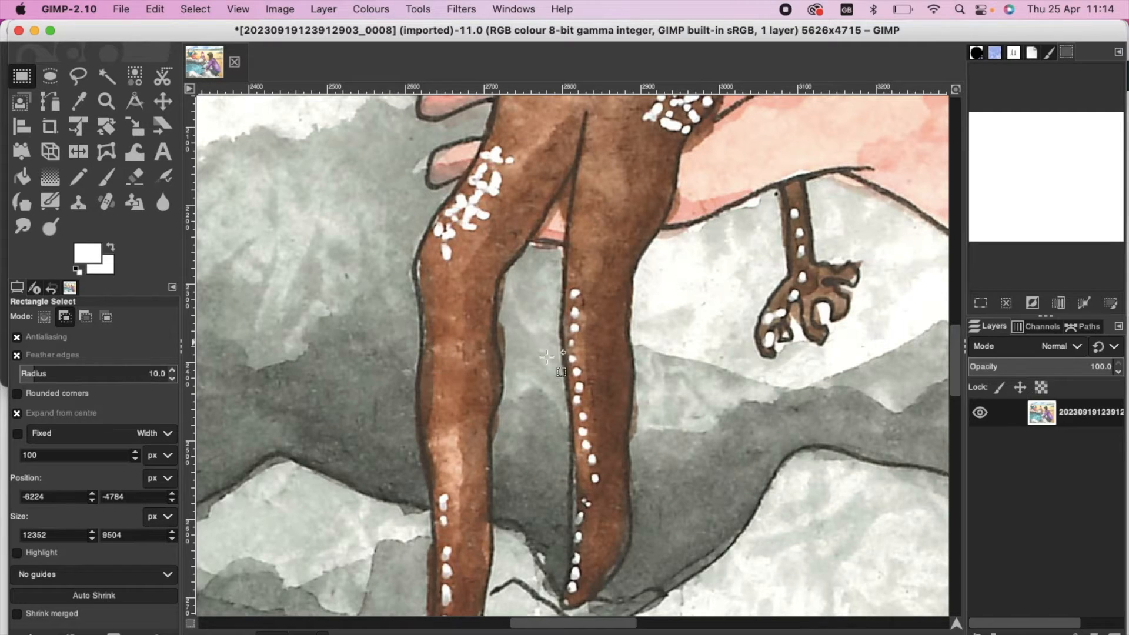
pyautogui.click(463, 10)
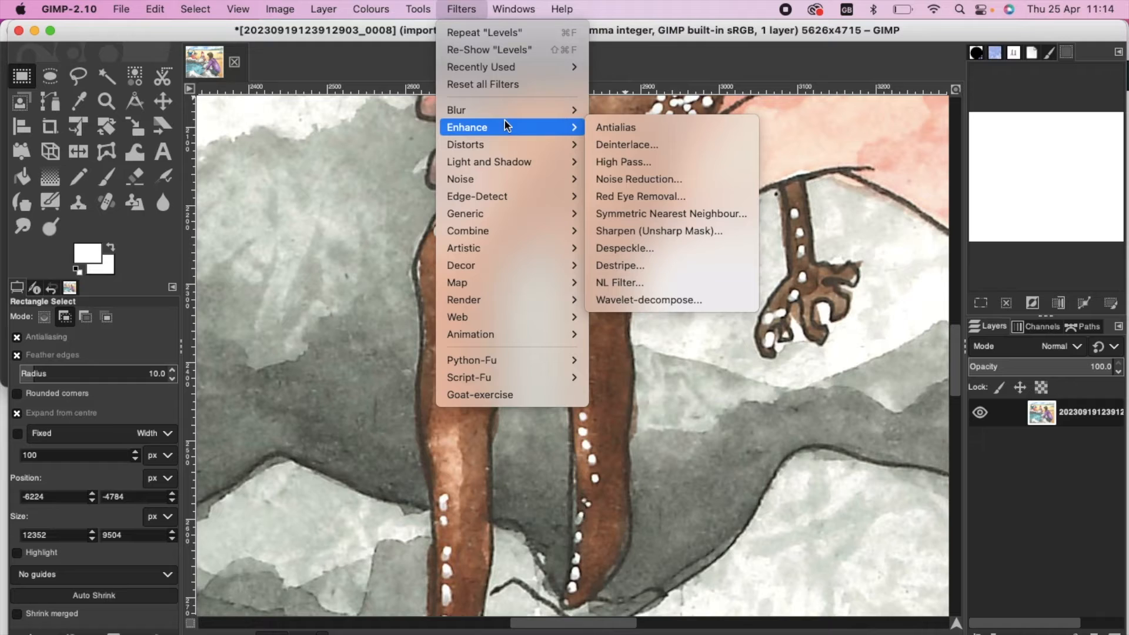
pyautogui.moveTo(477, 15)
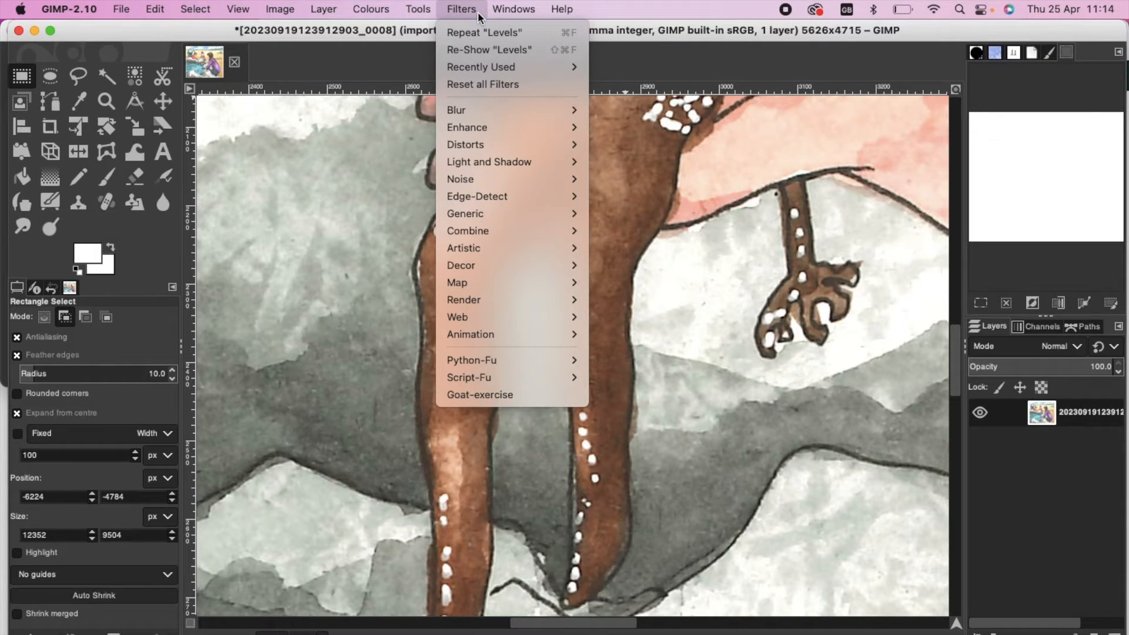
pyautogui.moveTo(546, 130)
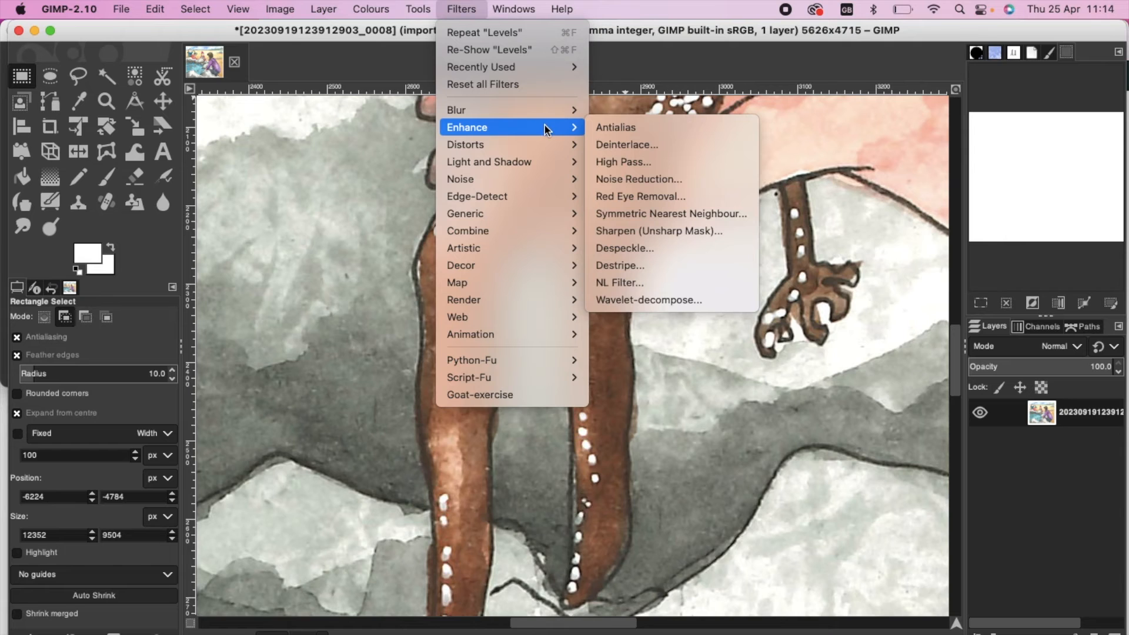
pyautogui.click(647, 231)
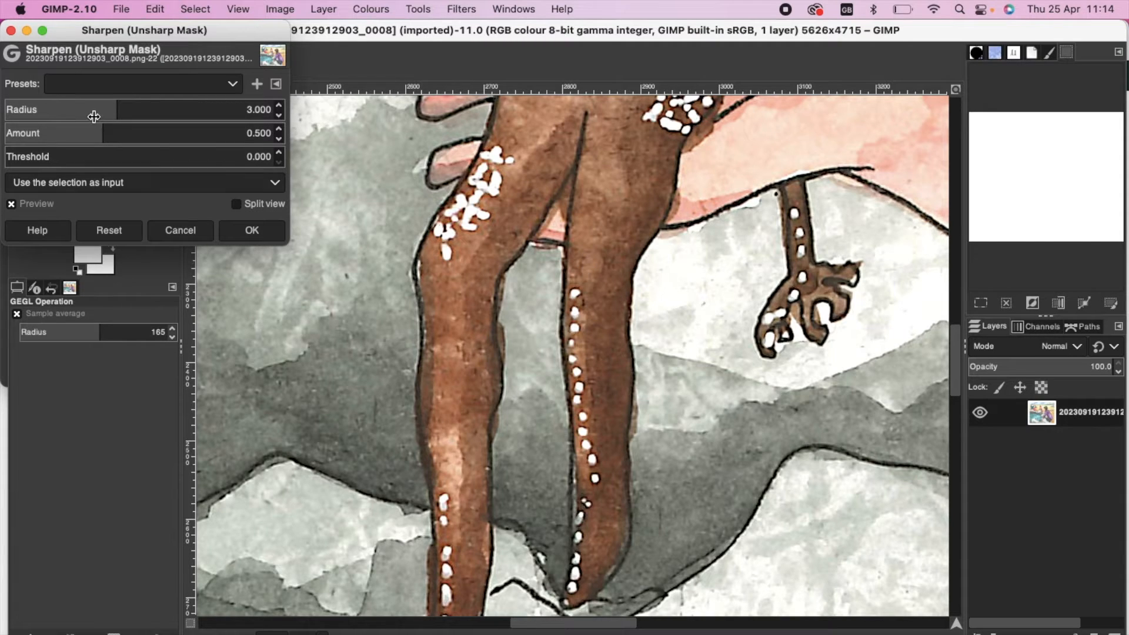
pyautogui.click(115, 107)
pyautogui.moveTo(114, 107); pyautogui.dragTo(95, 108)
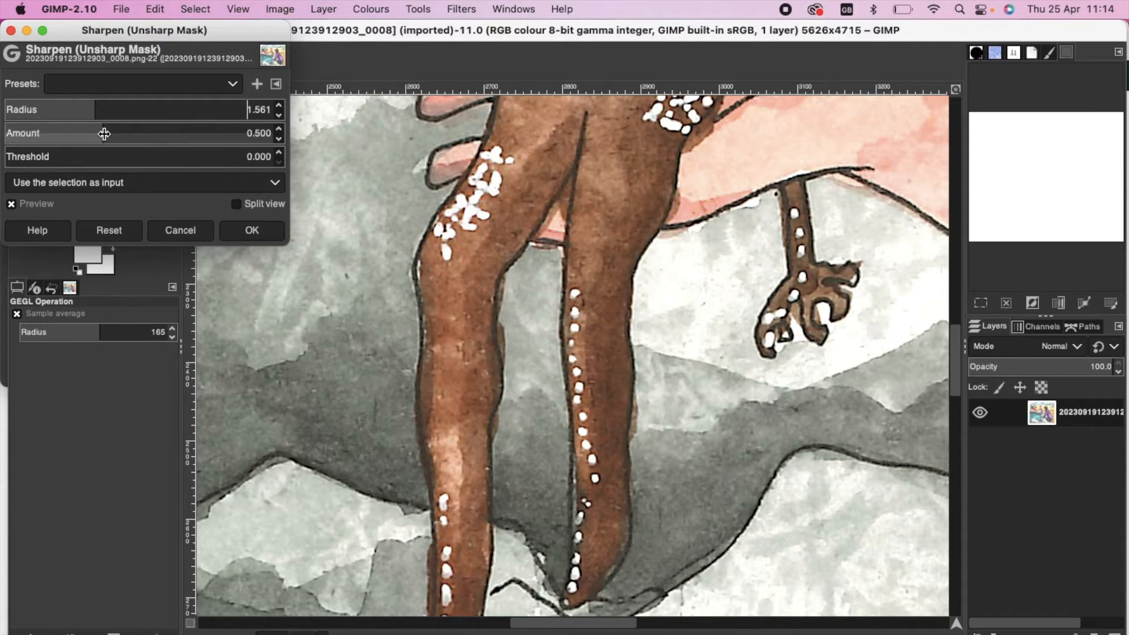
pyautogui.moveTo(102, 134); pyautogui.dragTo(81, 130)
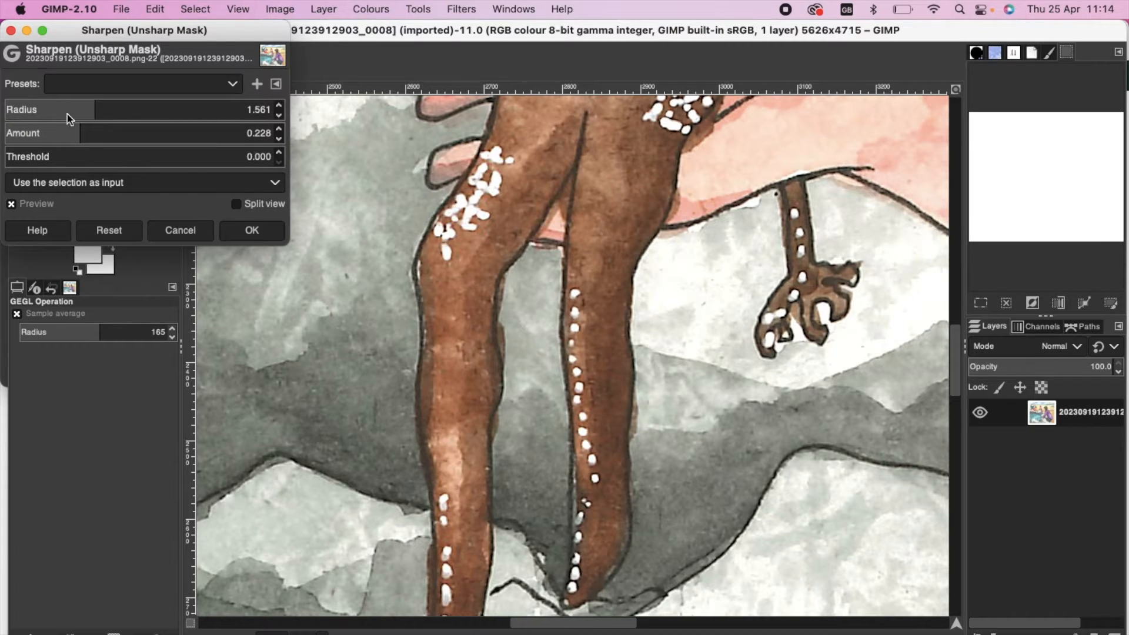
pyautogui.moveTo(97, 107); pyautogui.dragTo(103, 107)
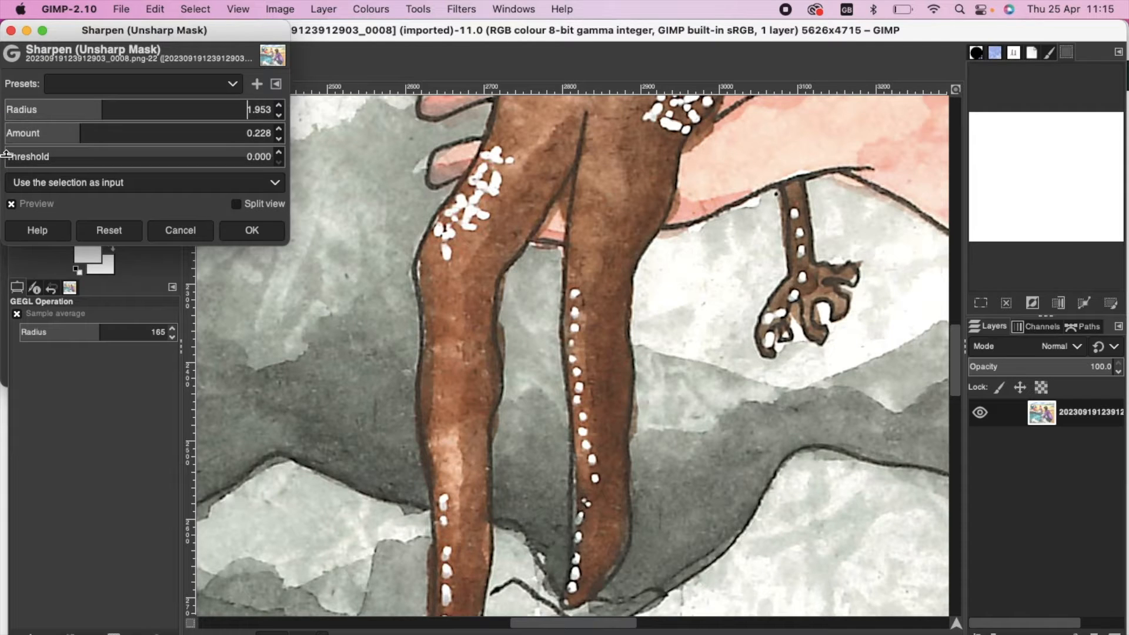
pyautogui.moveTo(6, 154); pyautogui.dragTo(38, 157)
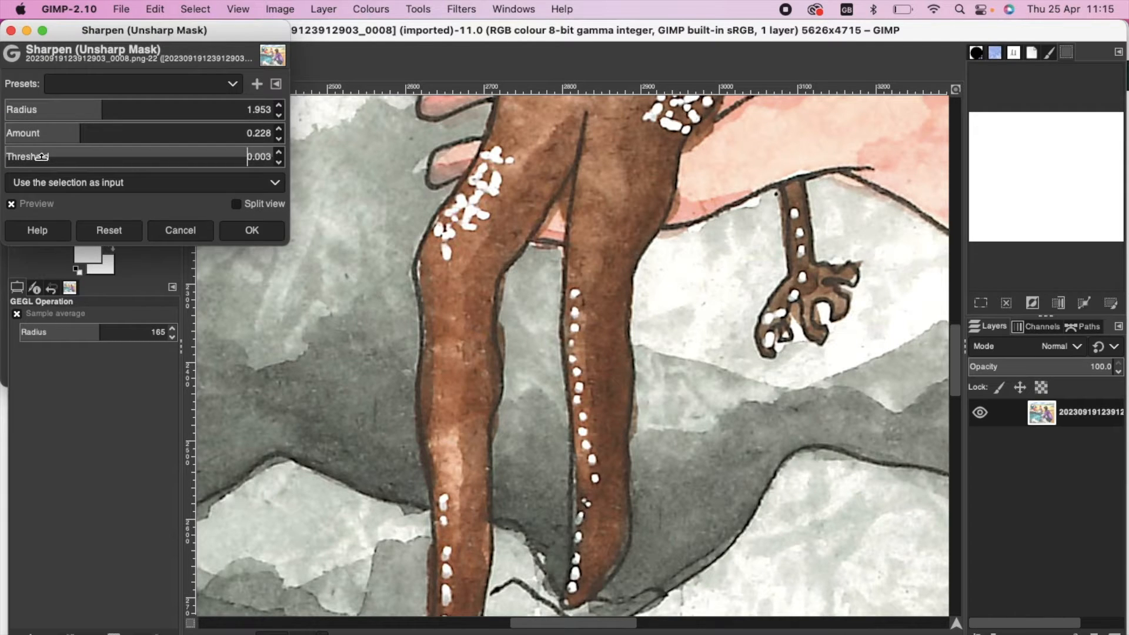
pyautogui.click(47, 156)
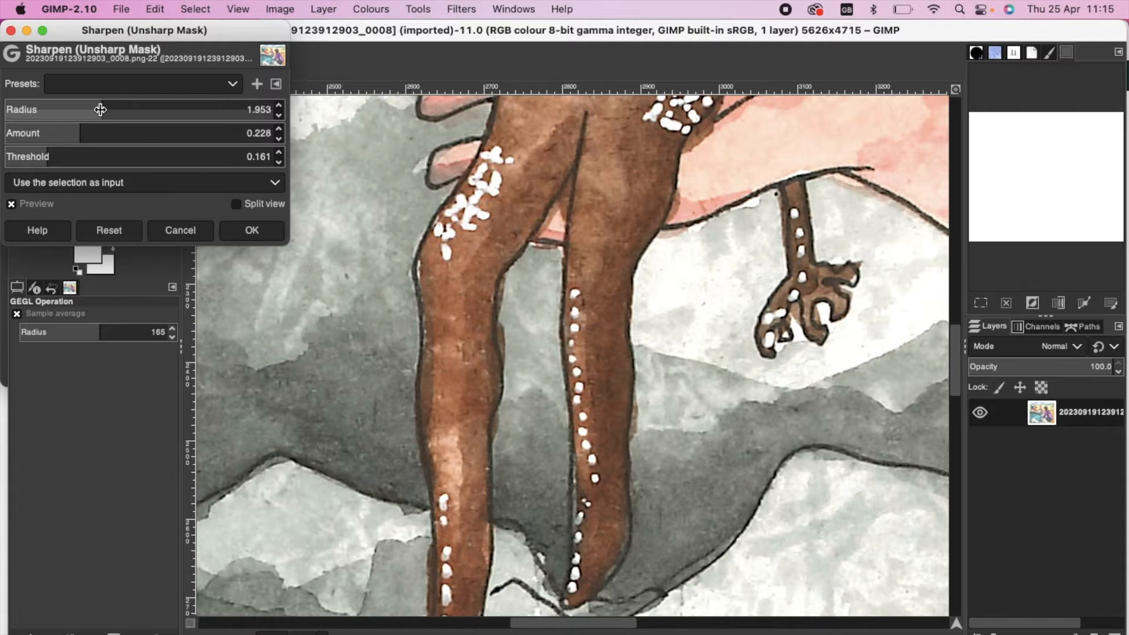
# Step: Exaggerate the Unsharp Mask preview by raising the radius to 21.484 and the amount to 4.496
pyautogui.click(100, 109)
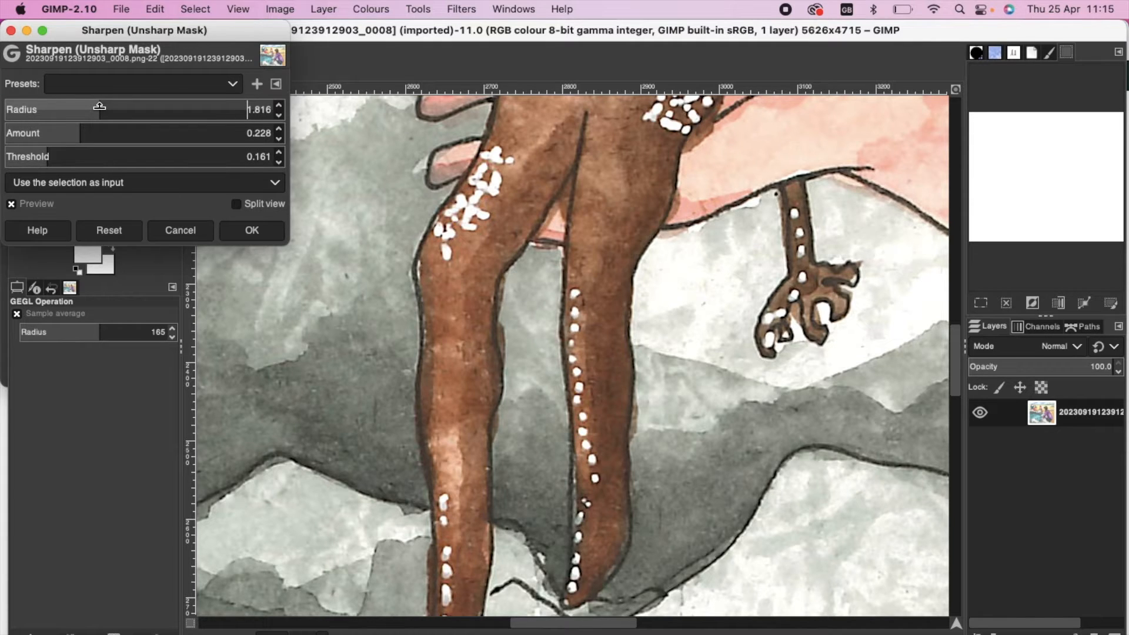
pyautogui.moveTo(100, 107); pyautogui.dragTo(222, 106)
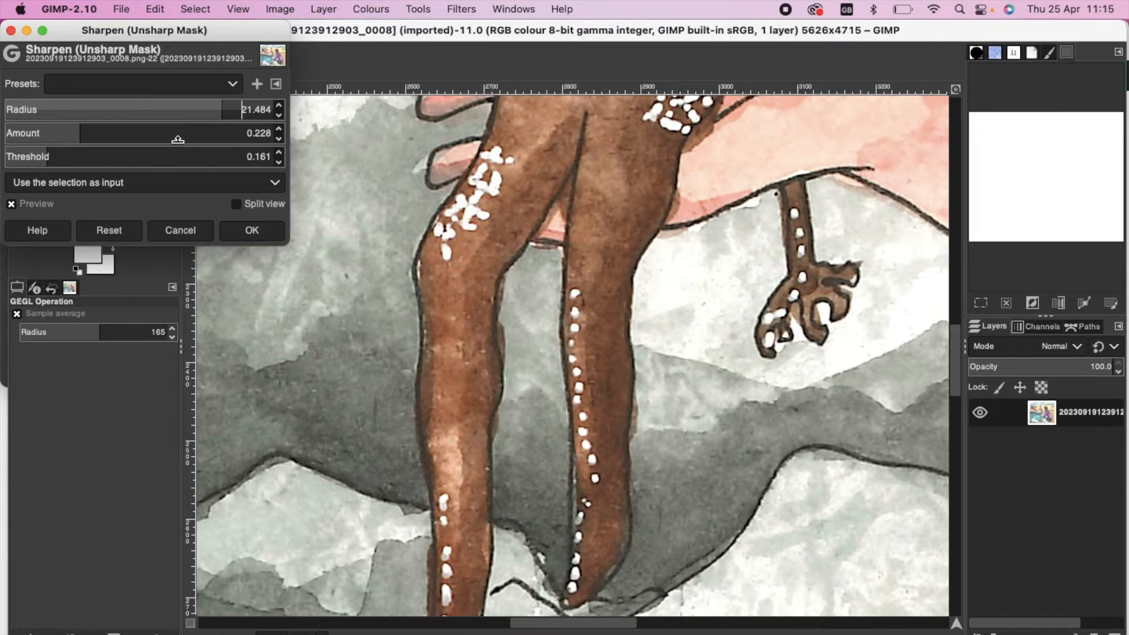
pyautogui.moveTo(77, 133); pyautogui.dragTo(108, 133)
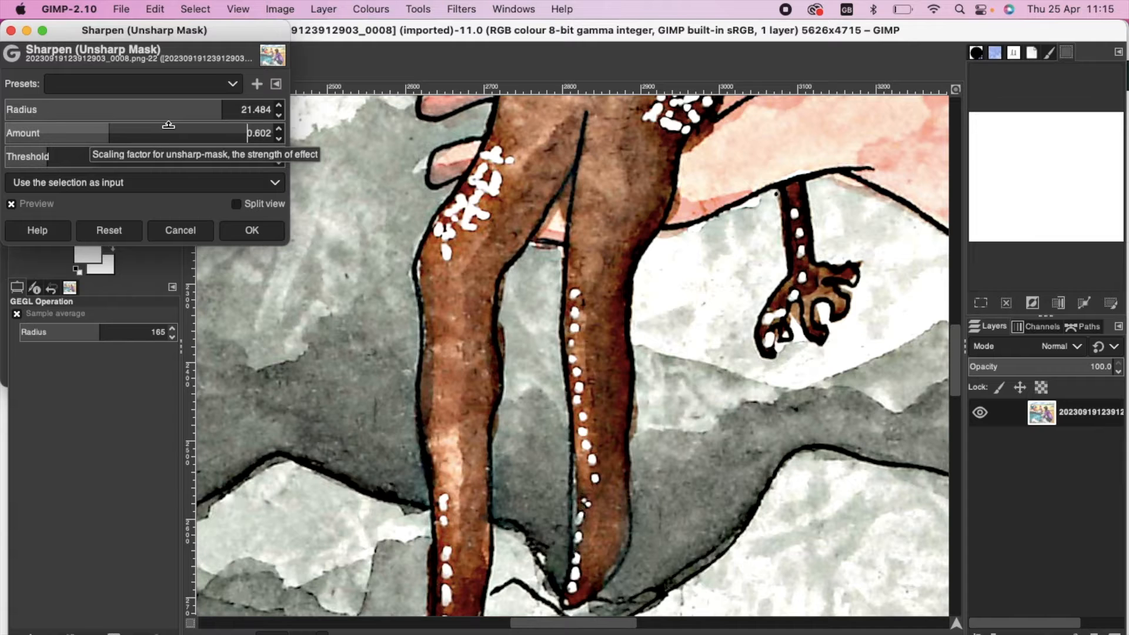
pyautogui.moveTo(107, 130); pyautogui.dragTo(210, 143)
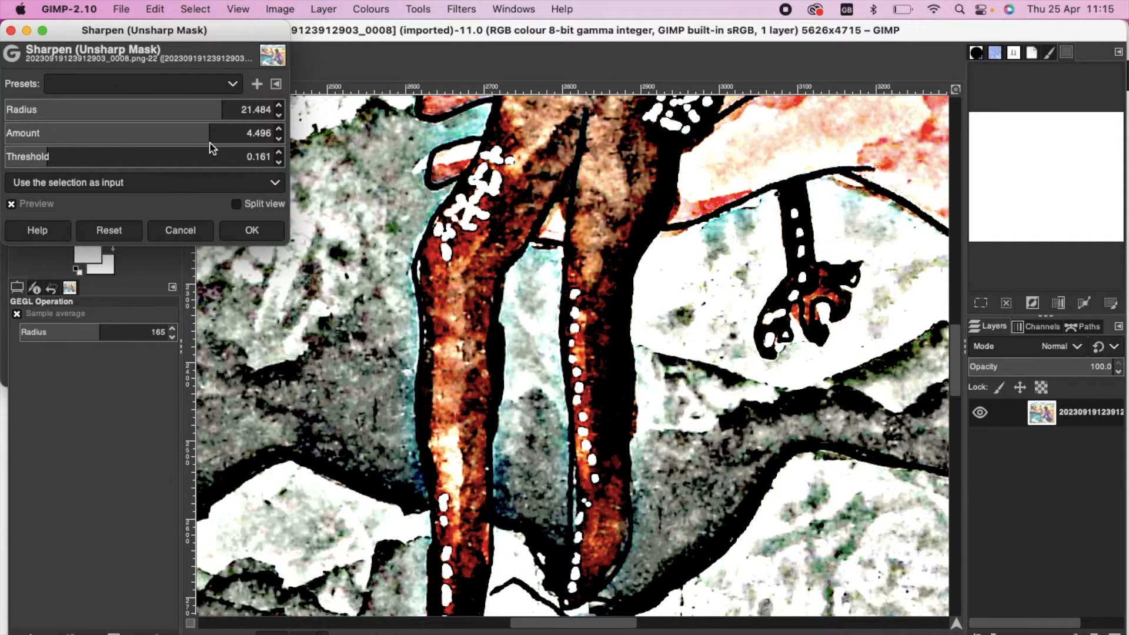
# Step: Soften the Unsharp Mask preview by lowering the amount to 0.114 and the radius to 2.803
pyautogui.click(212, 128)
pyautogui.moveTo(212, 130); pyautogui.dragTo(64, 128)
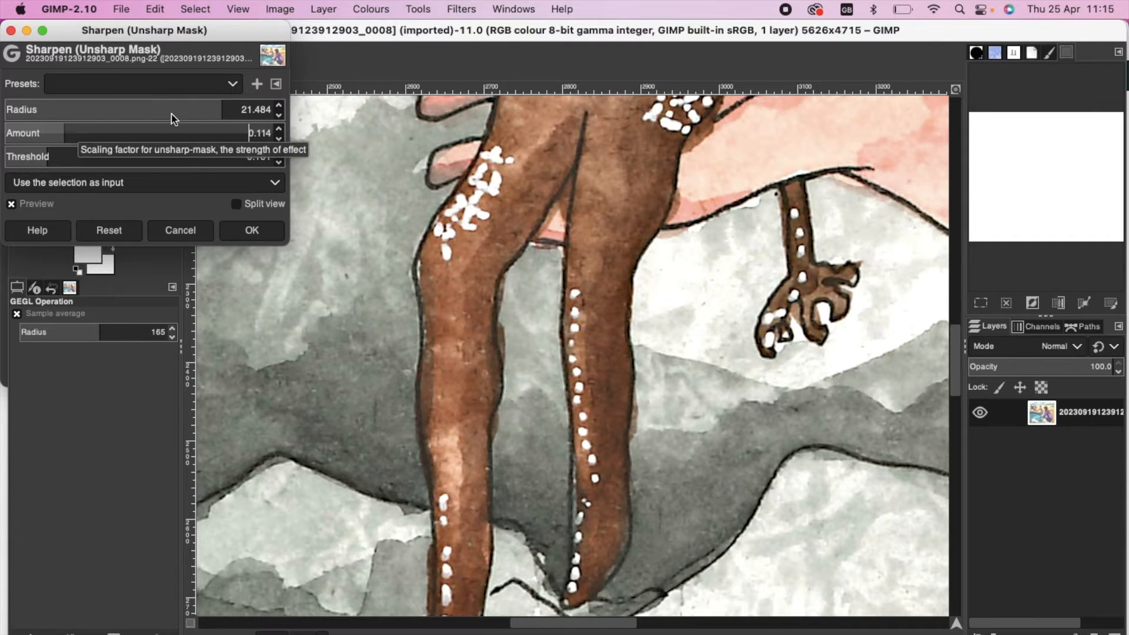
pyautogui.moveTo(222, 106); pyautogui.dragTo(94, 109)
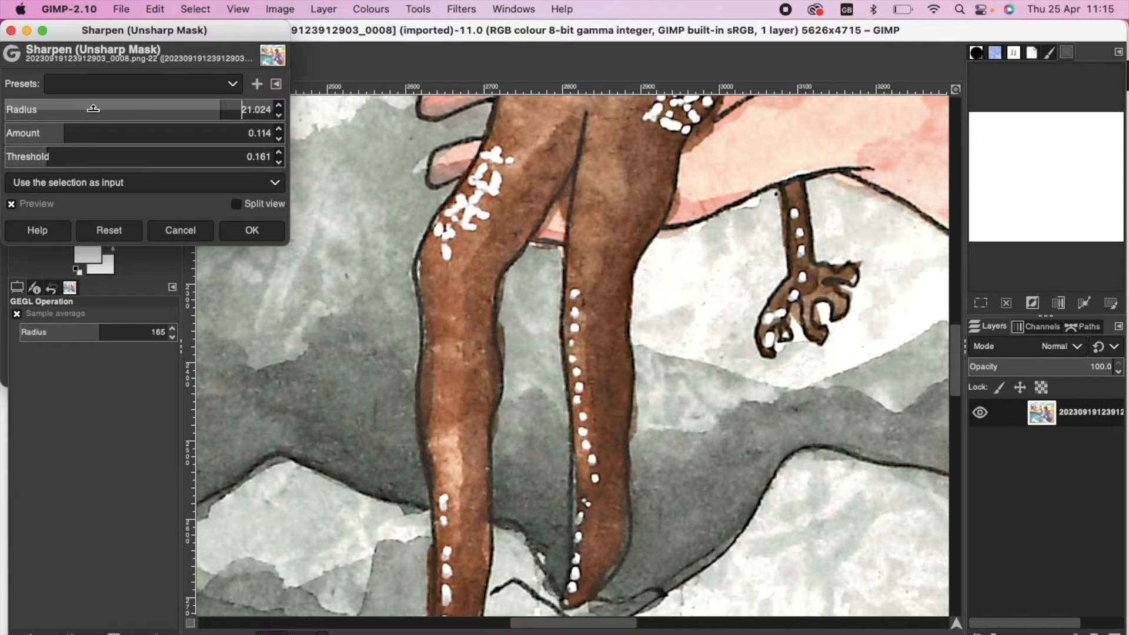
pyautogui.click(92, 108)
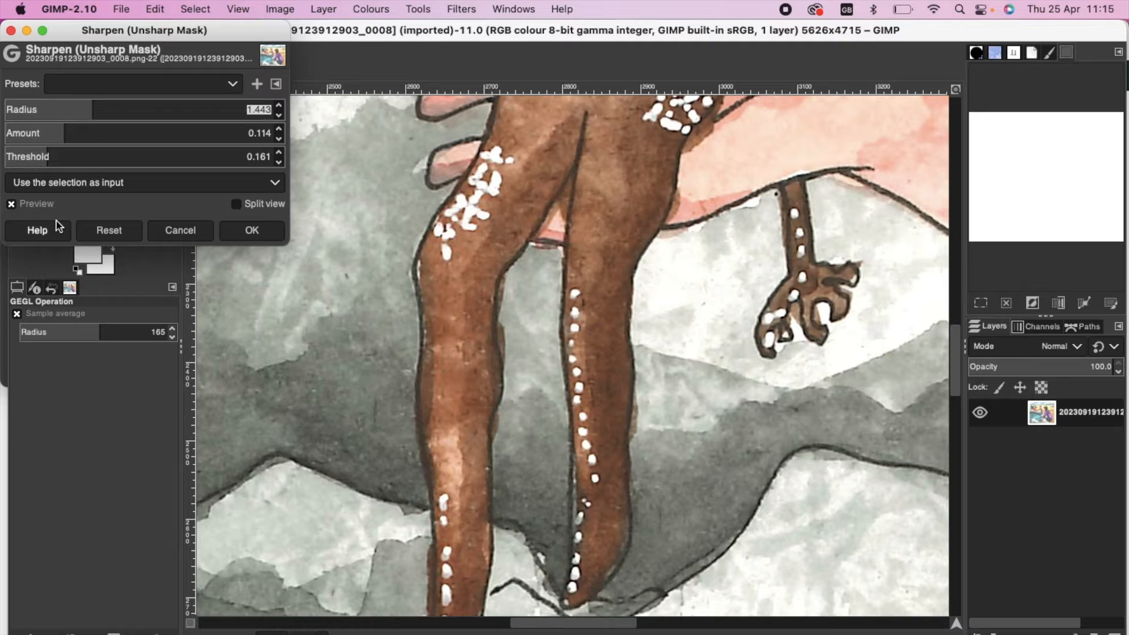
pyautogui.click(91, 105)
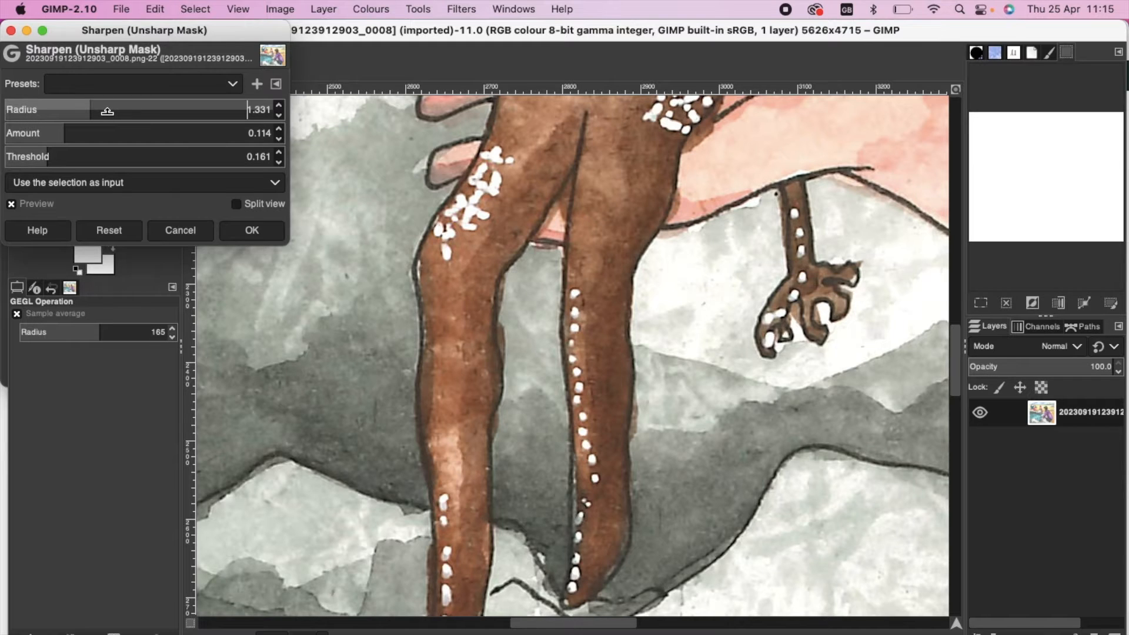
pyautogui.click(107, 112)
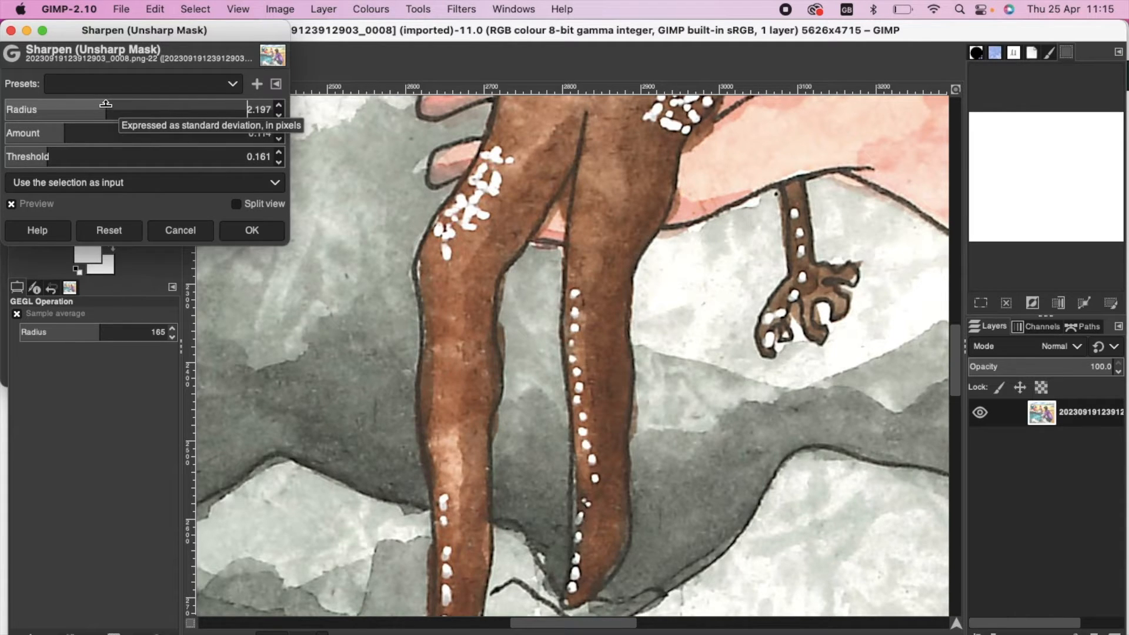
pyautogui.moveTo(106, 104); pyautogui.dragTo(112, 106)
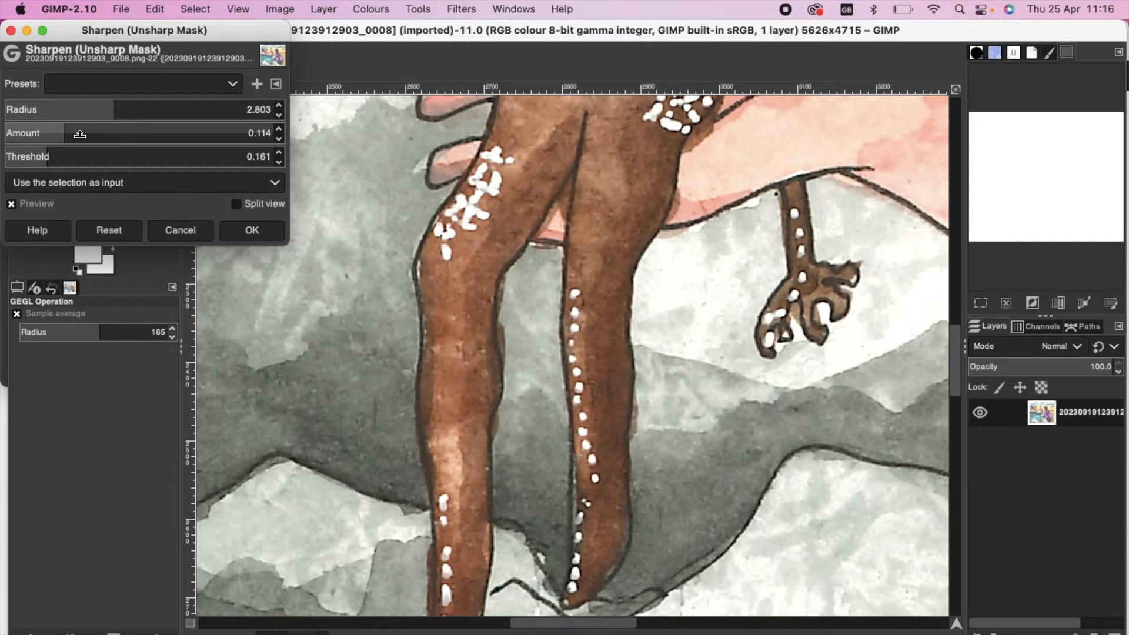
# Step: Set the Unsharp Mask amount to 0.273, compare the painting with the preview off and on, and apply the sharpening
pyautogui.moveTo(79, 134); pyautogui.dragTo(86, 136)
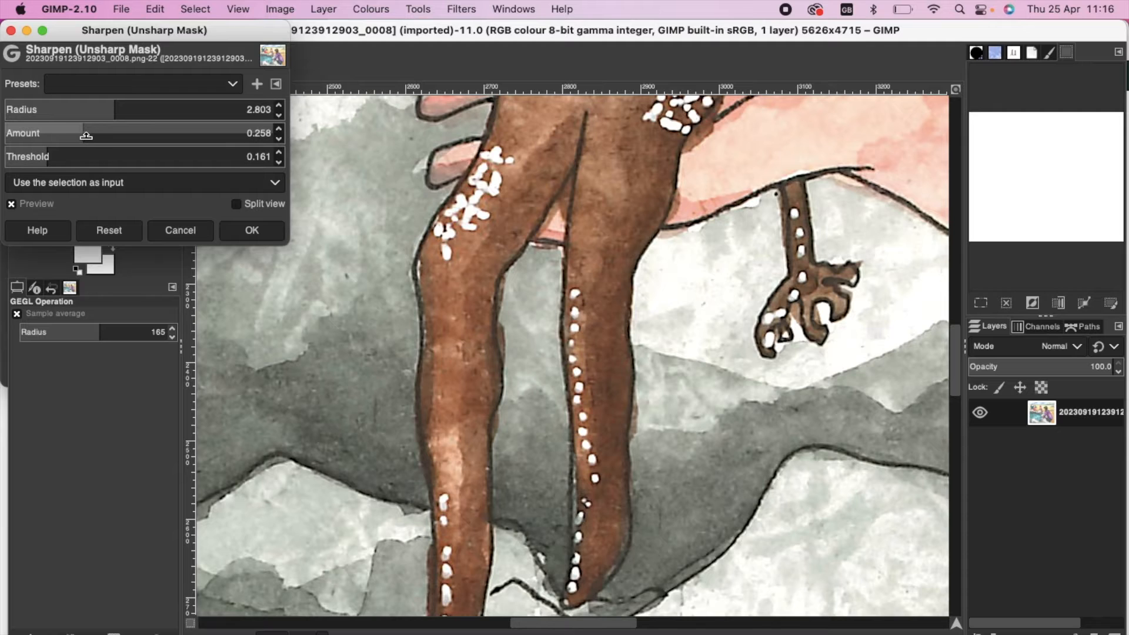
pyautogui.click(36, 204)
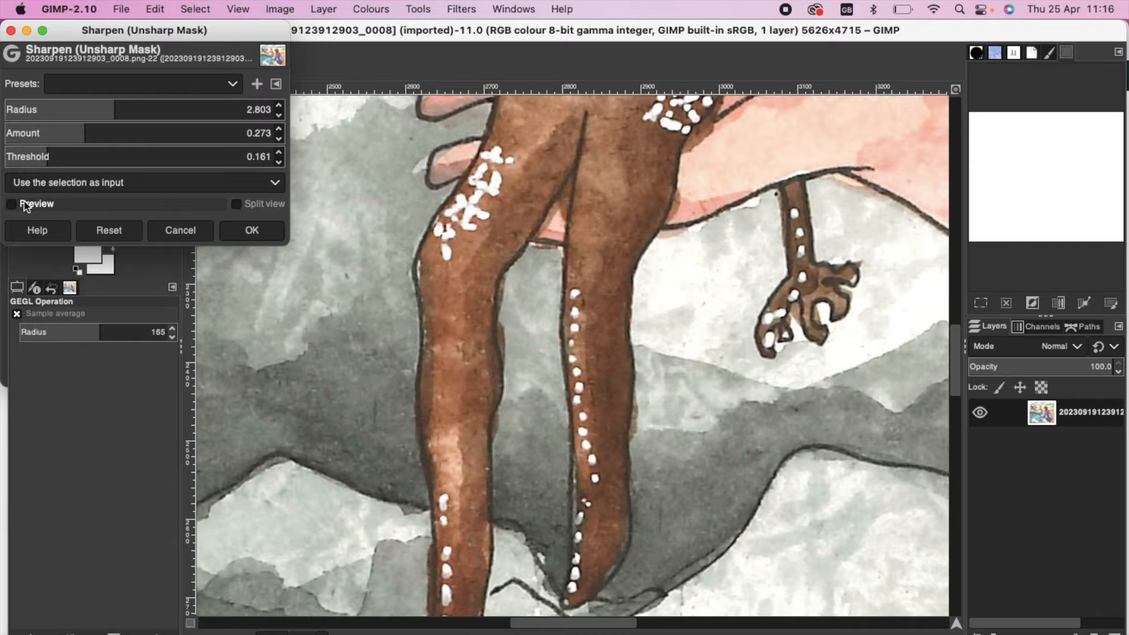
pyautogui.click(14, 212)
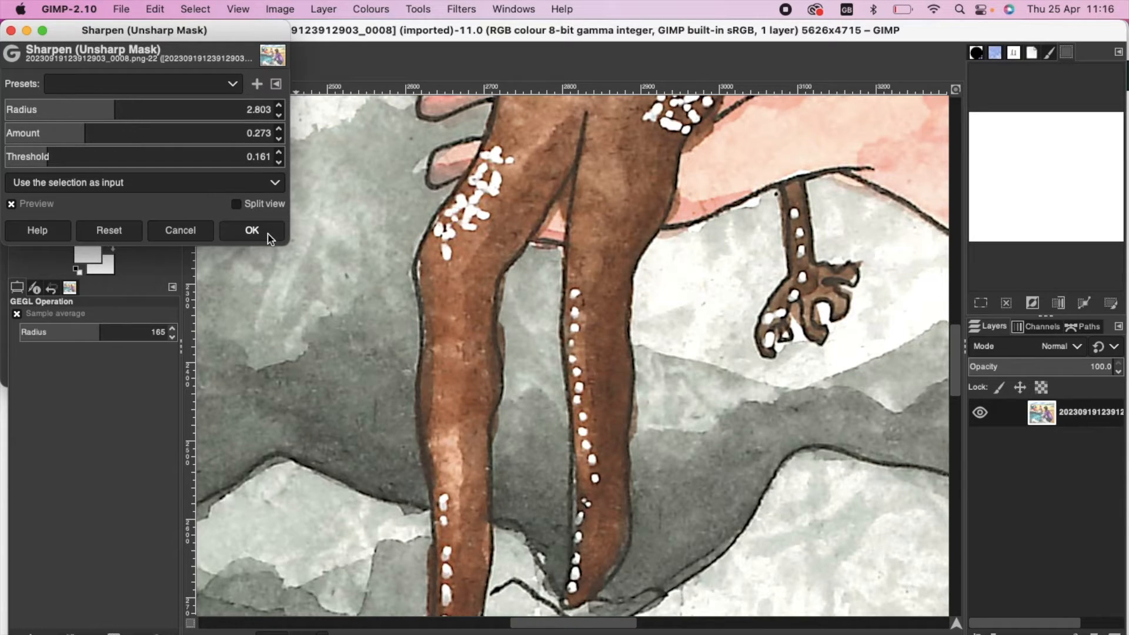
pyautogui.click(253, 232)
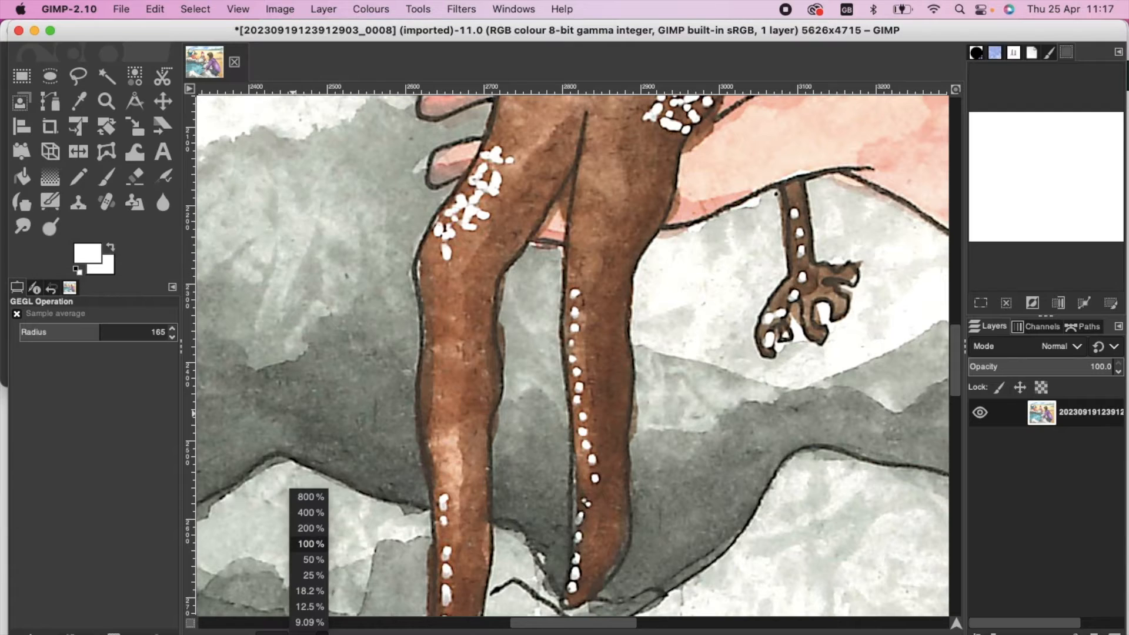
pyautogui.click(316, 577)
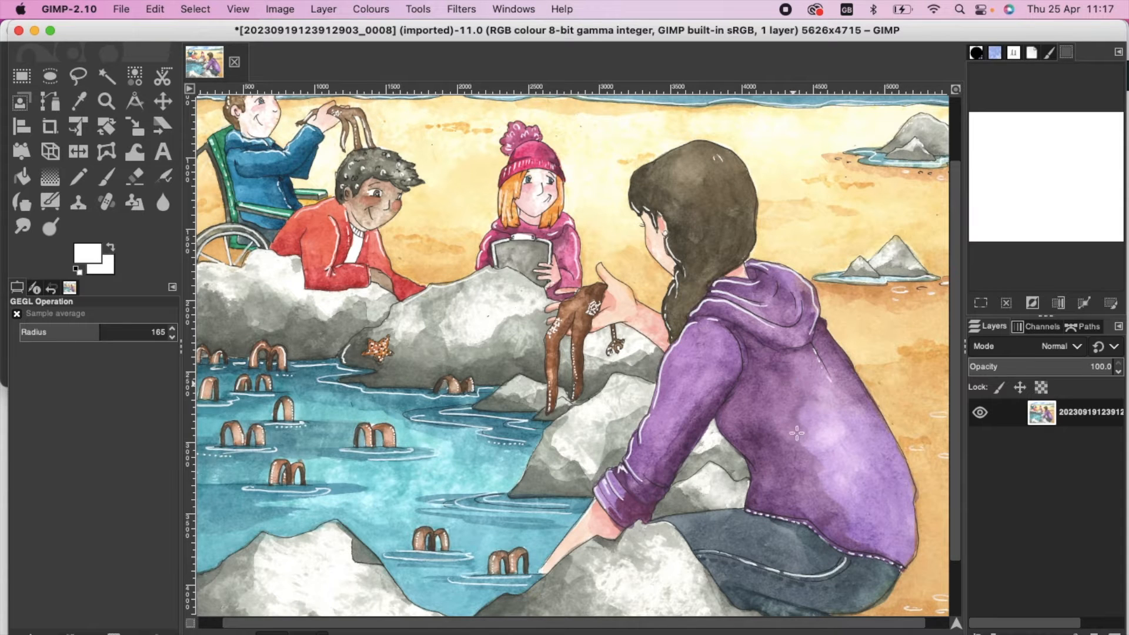
pyautogui.scroll(3, 696, 420)
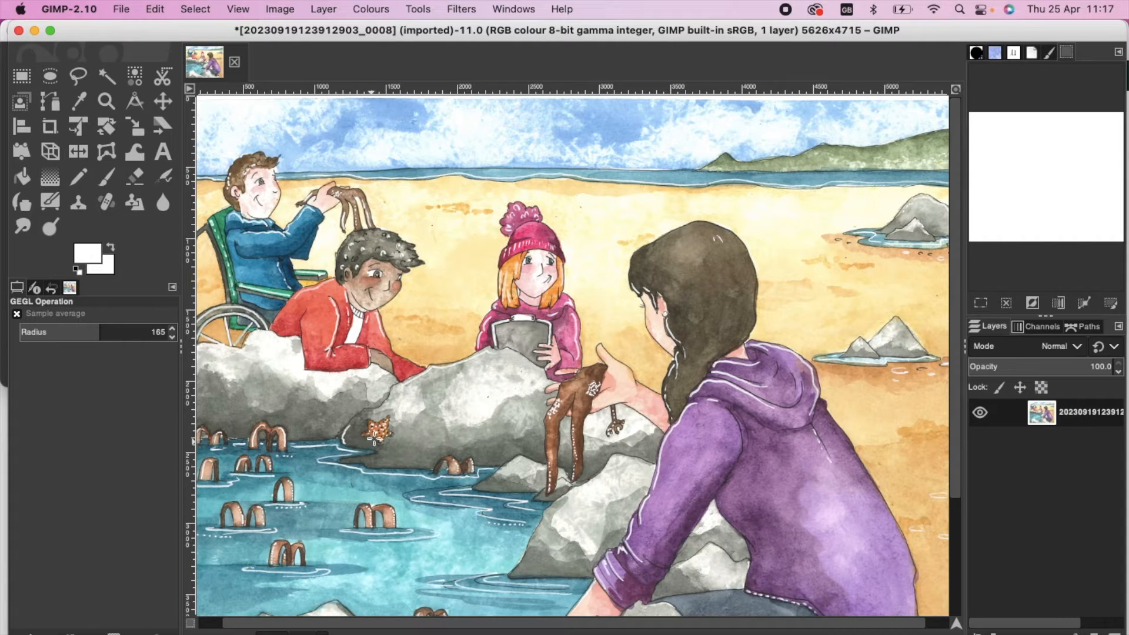
# Step: Trace around the orange starfish on the rock with Free Select and close the outline into a selection
pyautogui.click(305, 632)
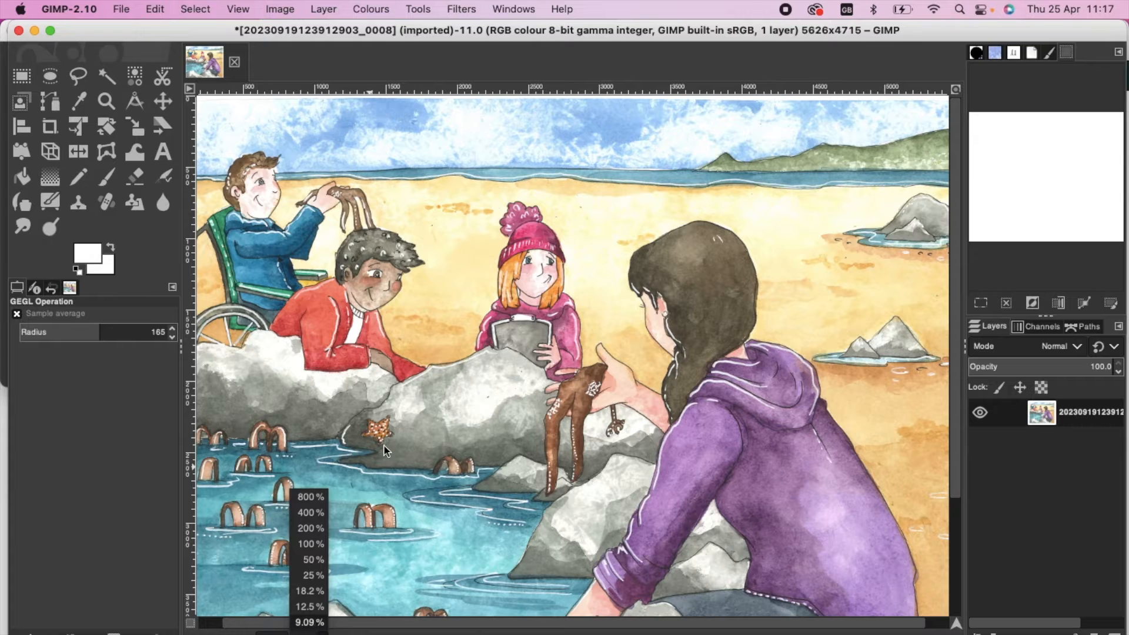
pyautogui.click(312, 544)
pyautogui.hscroll(-10, 404, 527)
pyautogui.scroll(-10, 404, 528)
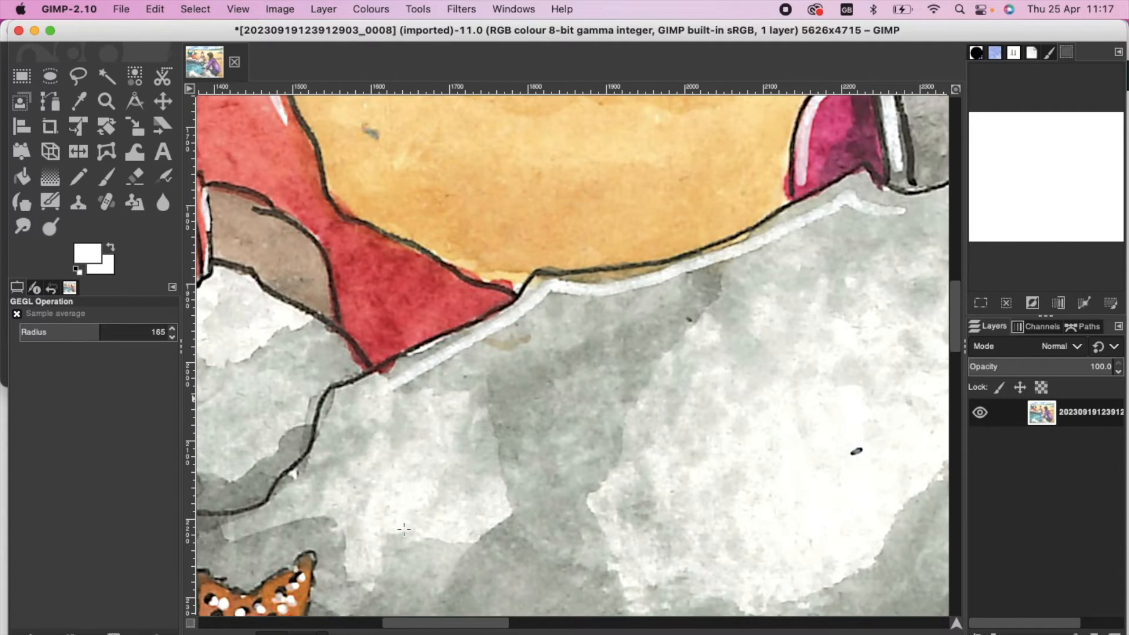
pyautogui.hscroll(-3, 404, 529)
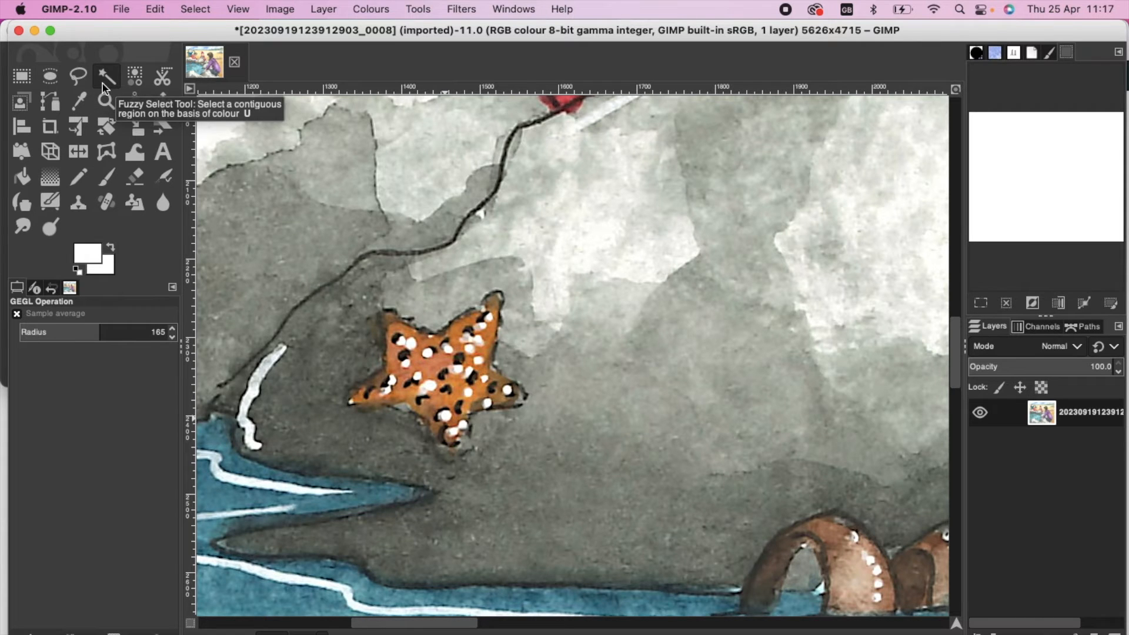
pyautogui.click(79, 76)
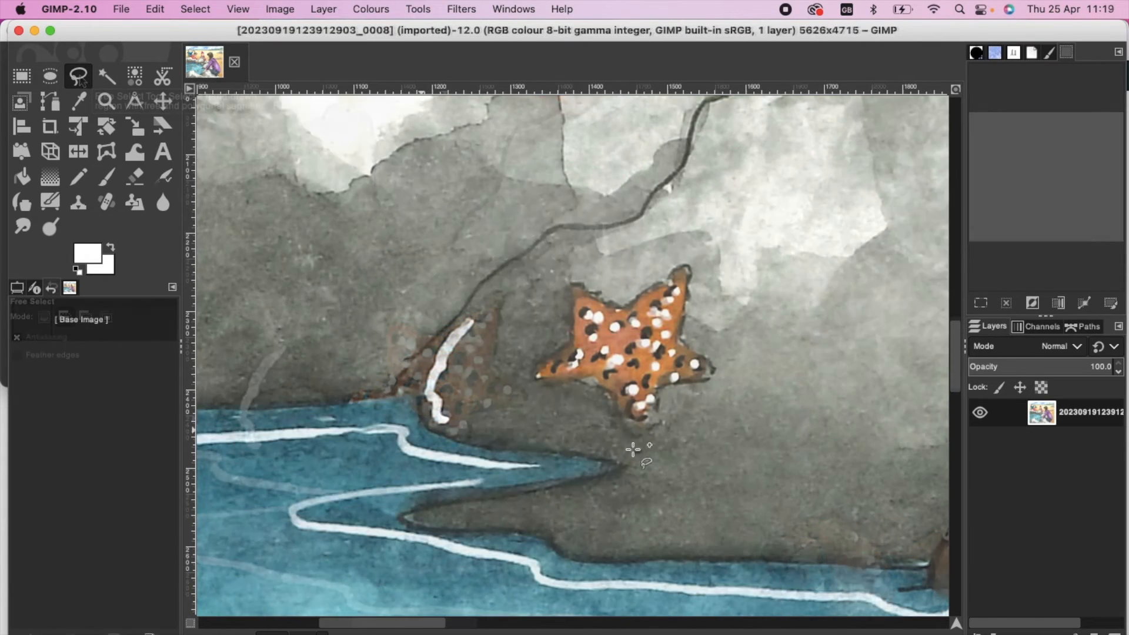
pyautogui.hscroll(3, 651, 462)
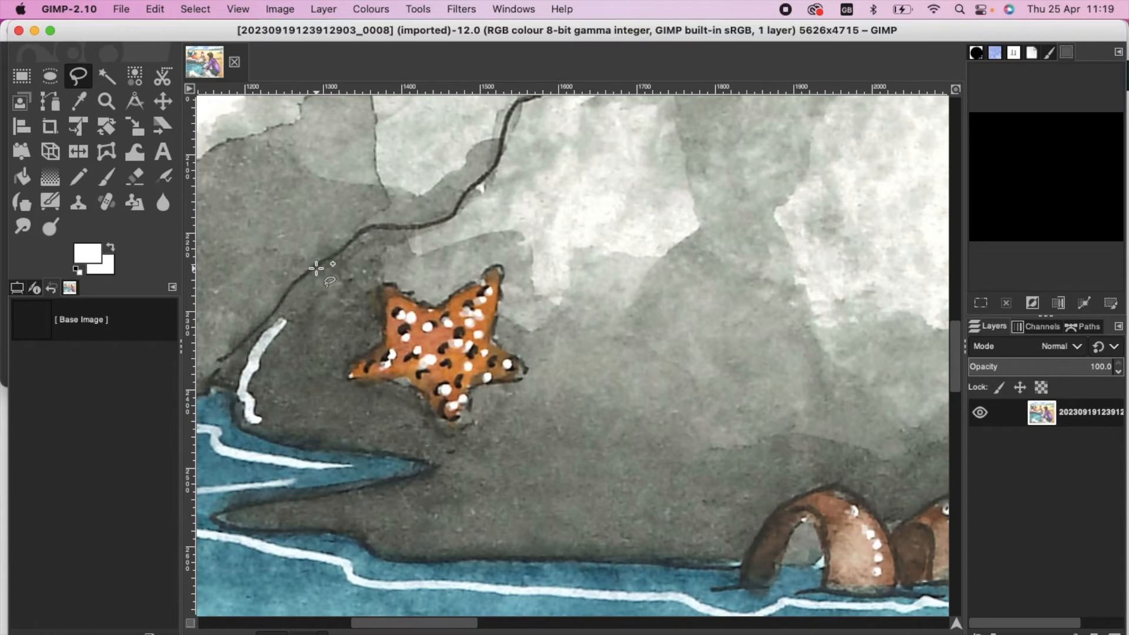
pyautogui.click(79, 76)
pyautogui.click(392, 285)
pyautogui.click(420, 303)
pyautogui.click(435, 308)
pyautogui.moveTo(448, 300); pyautogui.dragTo(503, 268)
pyautogui.click(498, 300)
pyautogui.click(493, 337)
pyautogui.moveTo(507, 357)
pyautogui.mouseDown()
pyautogui.moveTo(471, 387)
pyautogui.moveTo(475, 421)
pyautogui.moveTo(456, 426)
pyautogui.moveTo(434, 418)
pyautogui.moveTo(426, 388)
pyautogui.moveTo(434, 403)
pyautogui.moveTo(369, 394)
pyautogui.moveTo(368, 368)
pyautogui.moveTo(399, 334)
pyautogui.moveTo(390, 286)
pyautogui.mouseUp()
pyautogui.click(472, 389)
pyautogui.press('Return')
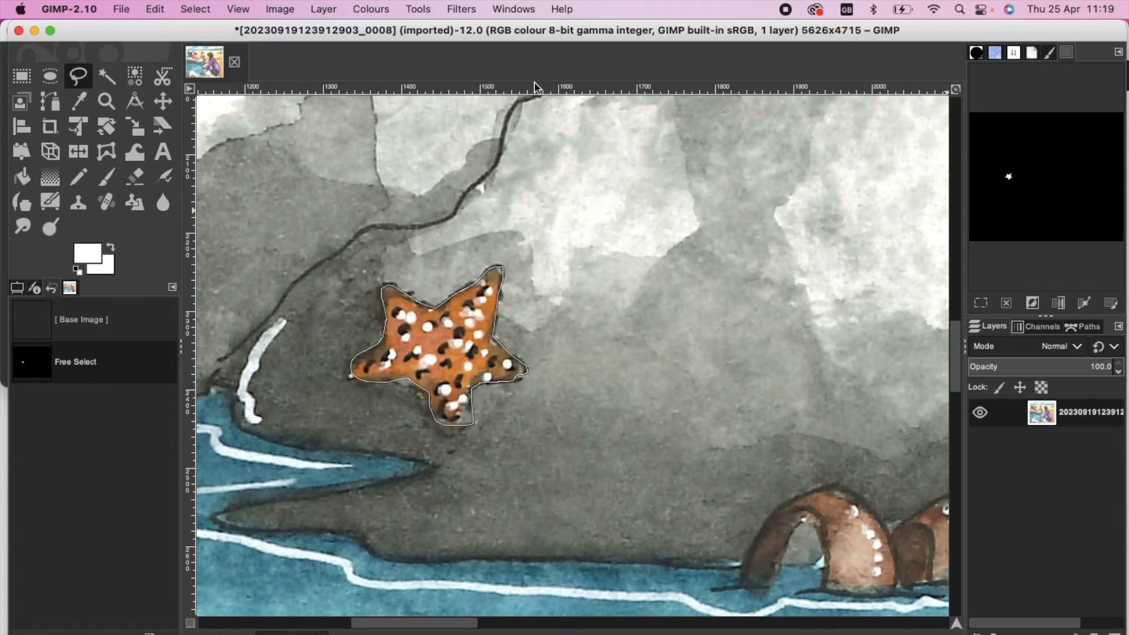
# Step: Try reshaping the selected starfish's Value curve with points at 74/66 and 76/131, and reset the curve before closing Curves
pyautogui.click(423, 12)
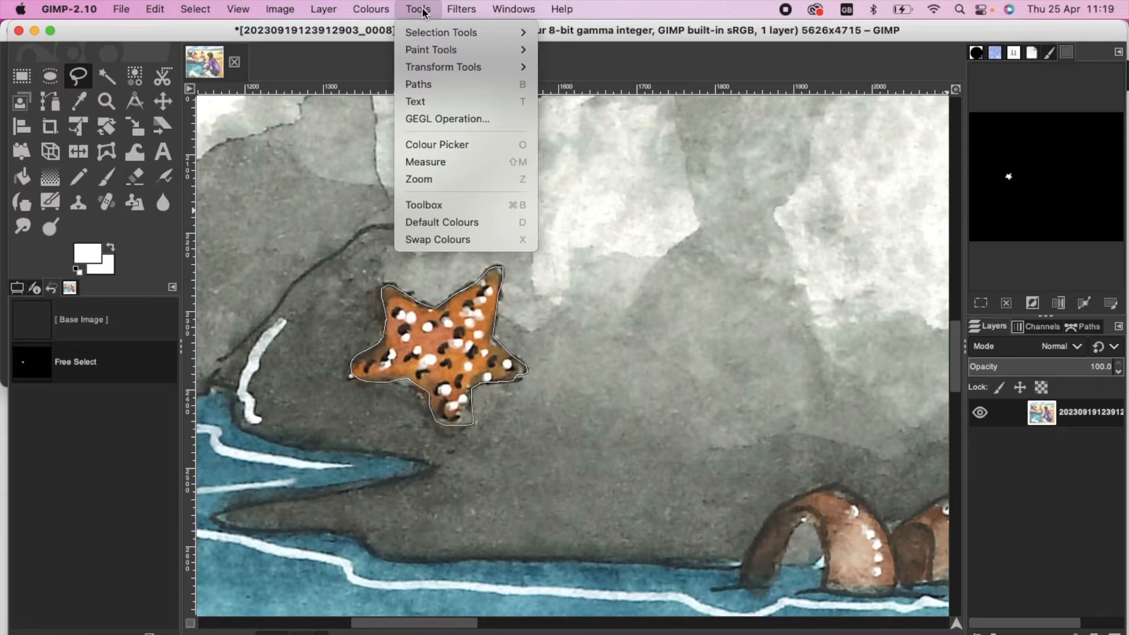
pyautogui.moveTo(383, 8)
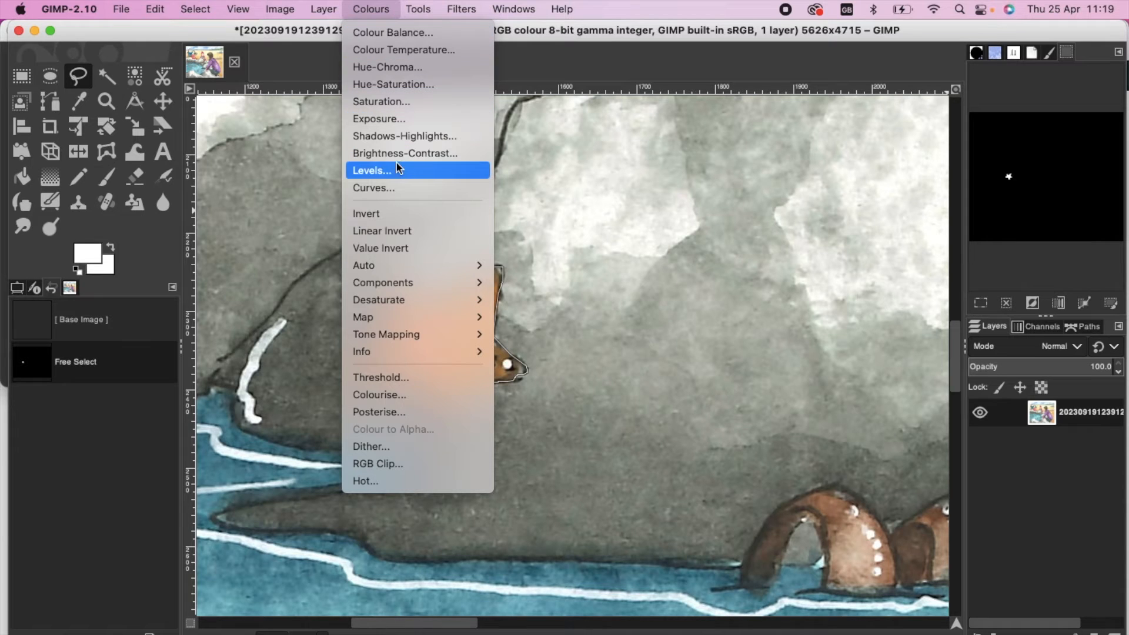
pyautogui.click(394, 188)
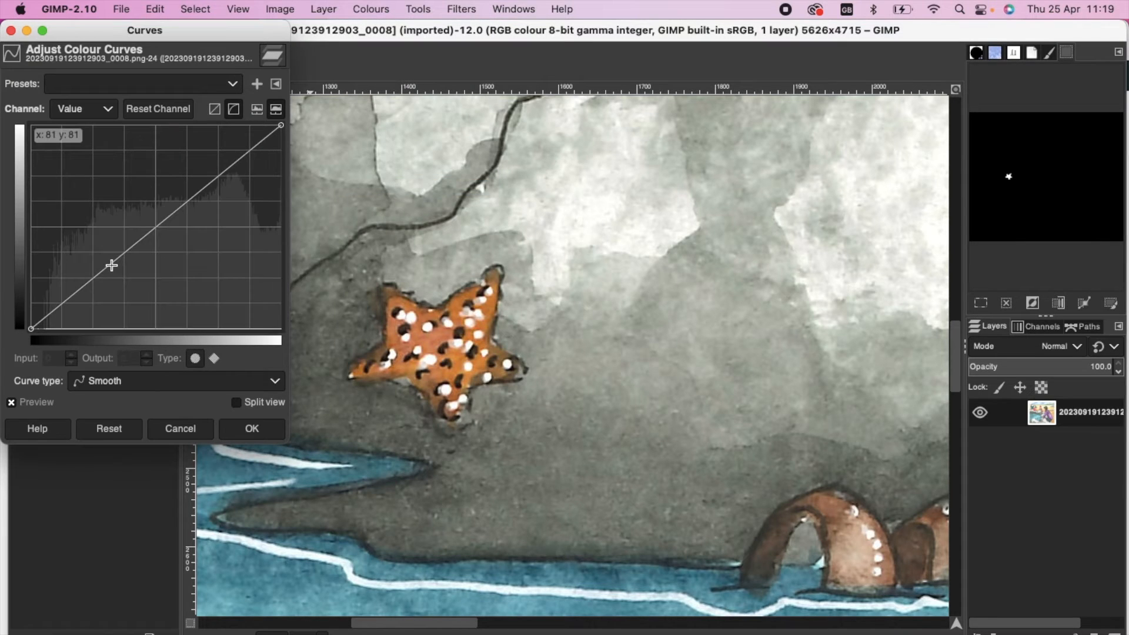
pyautogui.moveTo(108, 268)
pyautogui.mouseDown()
pyautogui.moveTo(150, 308)
pyautogui.moveTo(90, 257)
pyautogui.moveTo(104, 275)
pyautogui.mouseUp()
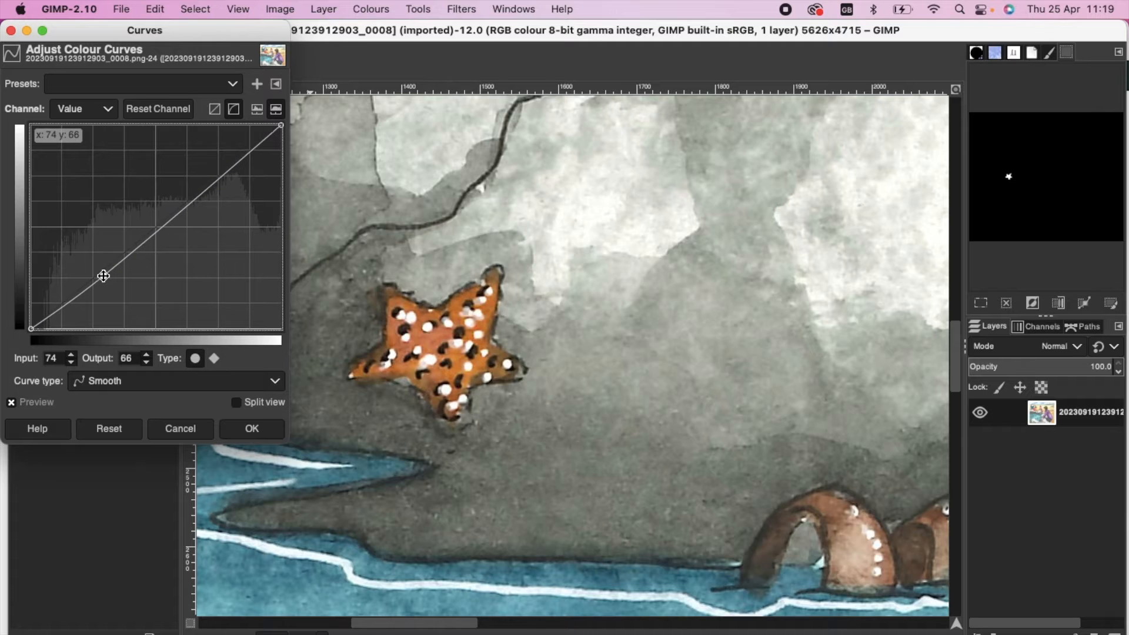
pyautogui.moveTo(193, 200)
pyautogui.mouseDown()
pyautogui.moveTo(178, 189)
pyautogui.moveTo(217, 220)
pyautogui.moveTo(153, 177)
pyautogui.moveTo(207, 211)
pyautogui.mouseUp()
pyautogui.moveTo(139, 254); pyautogui.dragTo(104, 224)
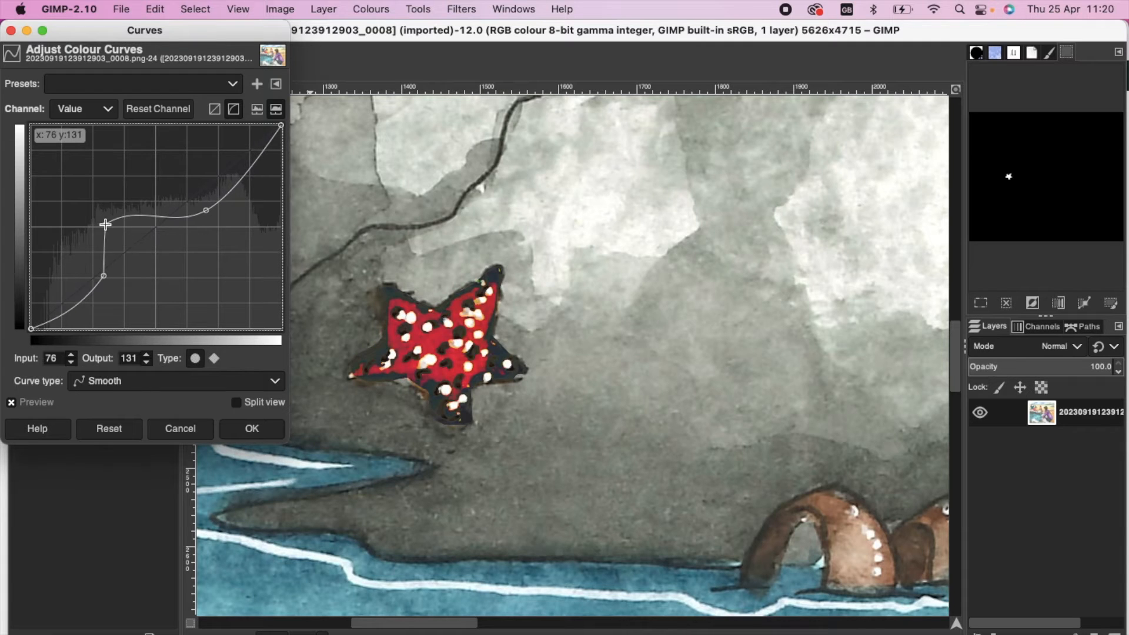
pyautogui.click(110, 429)
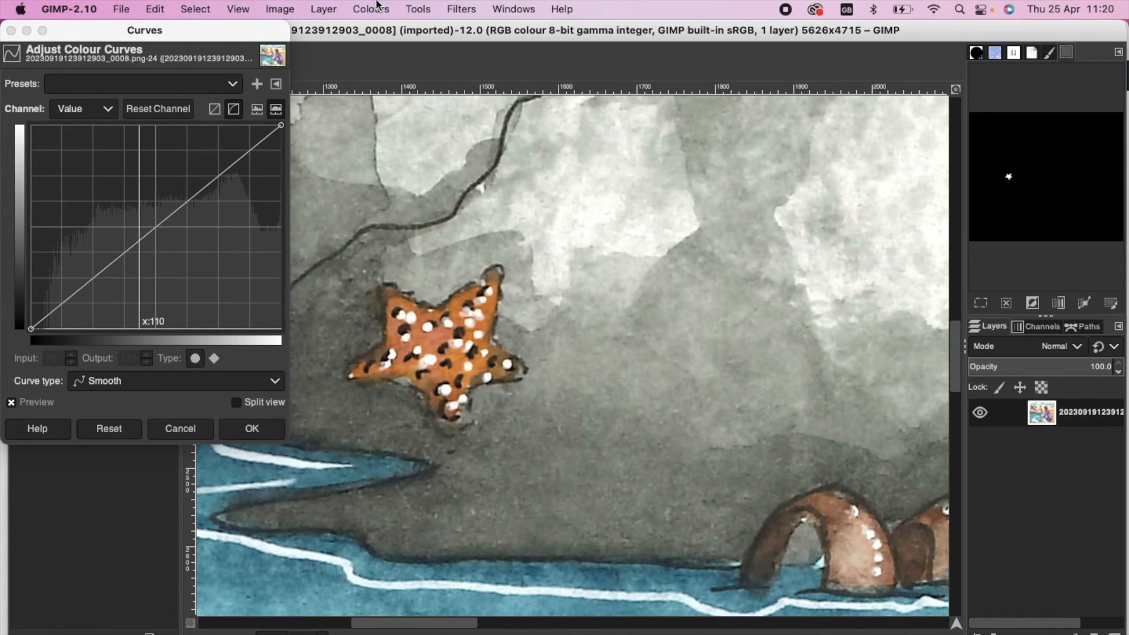
pyautogui.click(249, 429)
# Step: Open Colour Balance for the starfish and try midtone shifts of Cyan-Red 22.5 and Magenta-Green -15.0, resetting the range after each
pyautogui.click(369, 8)
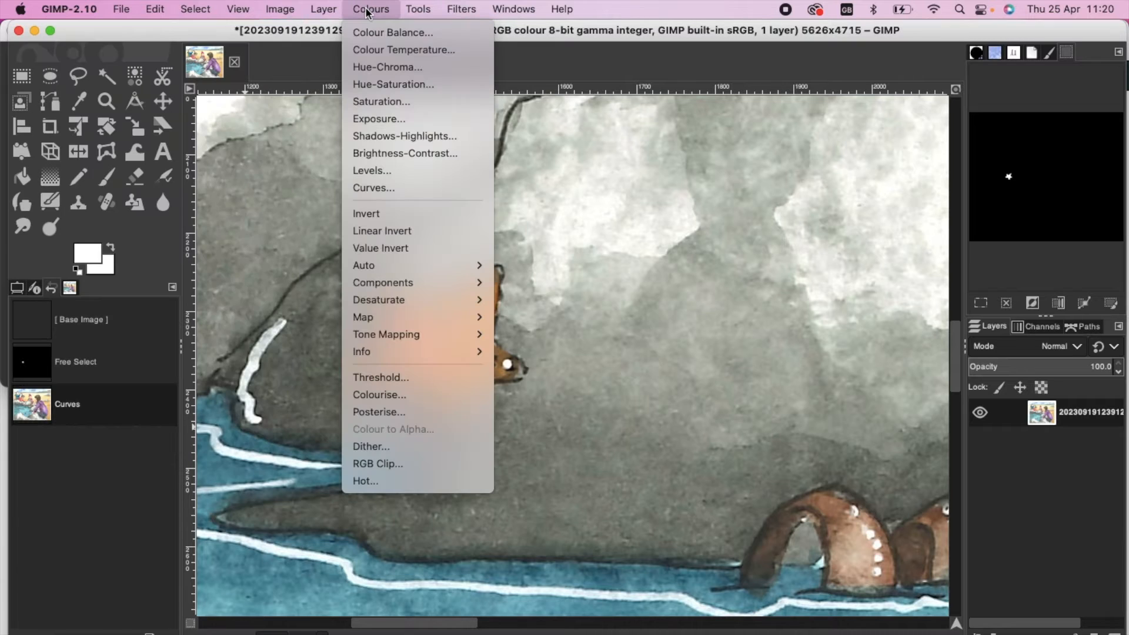
pyautogui.click(386, 32)
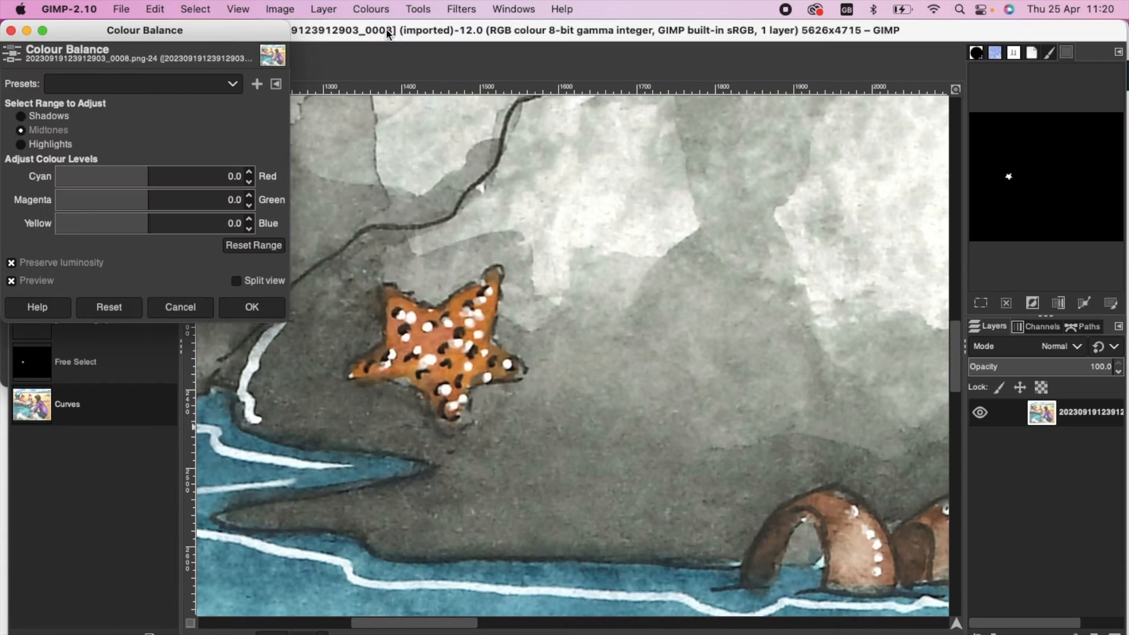
pyautogui.click(148, 172)
pyautogui.moveTo(149, 172); pyautogui.dragTo(159, 173)
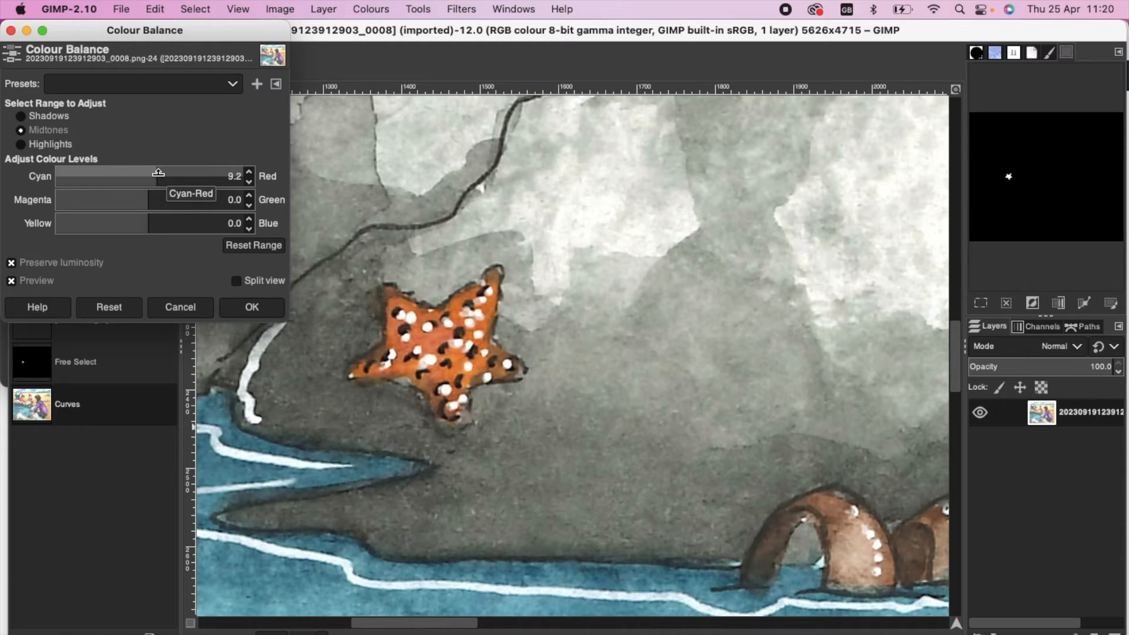
pyautogui.moveTo(158, 172); pyautogui.dragTo(170, 175)
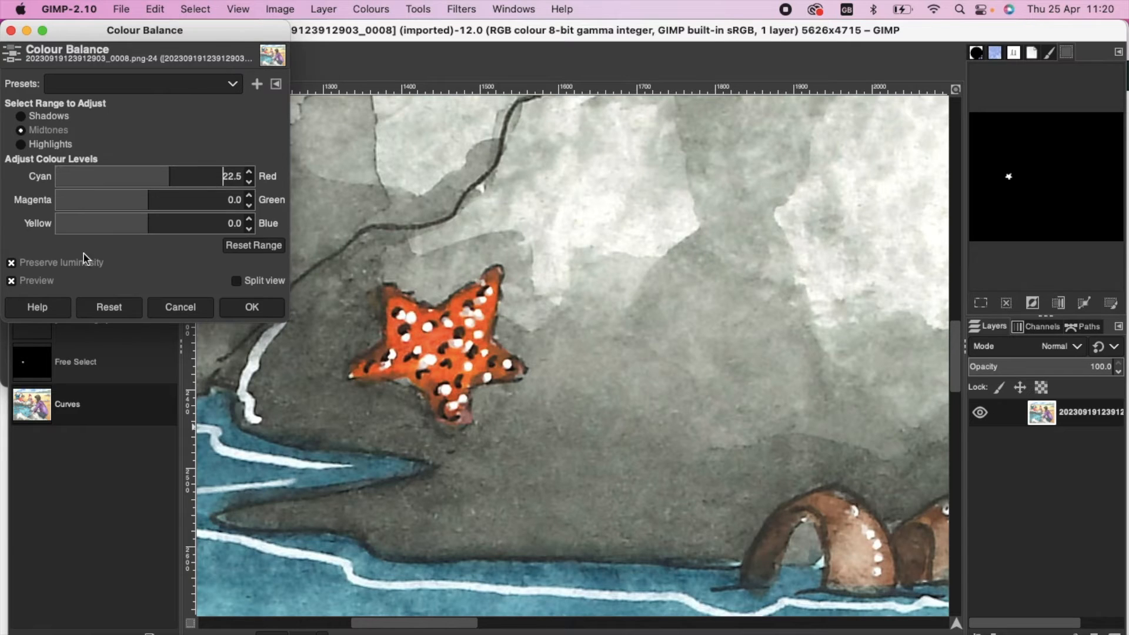
pyautogui.click(230, 246)
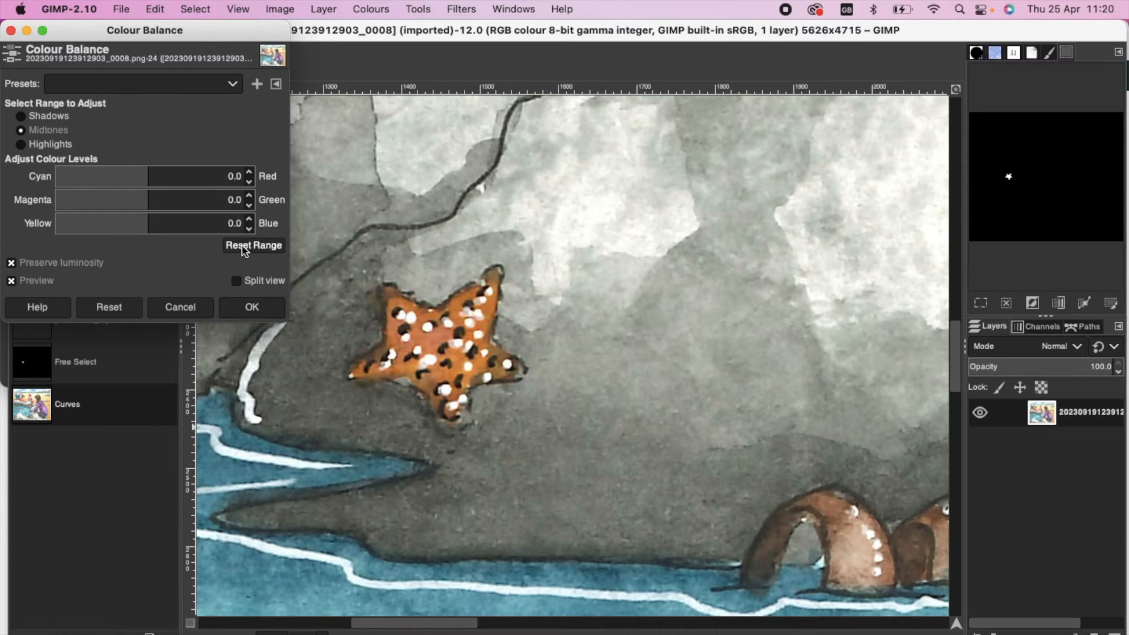
pyautogui.moveTo(149, 197); pyautogui.dragTo(135, 198)
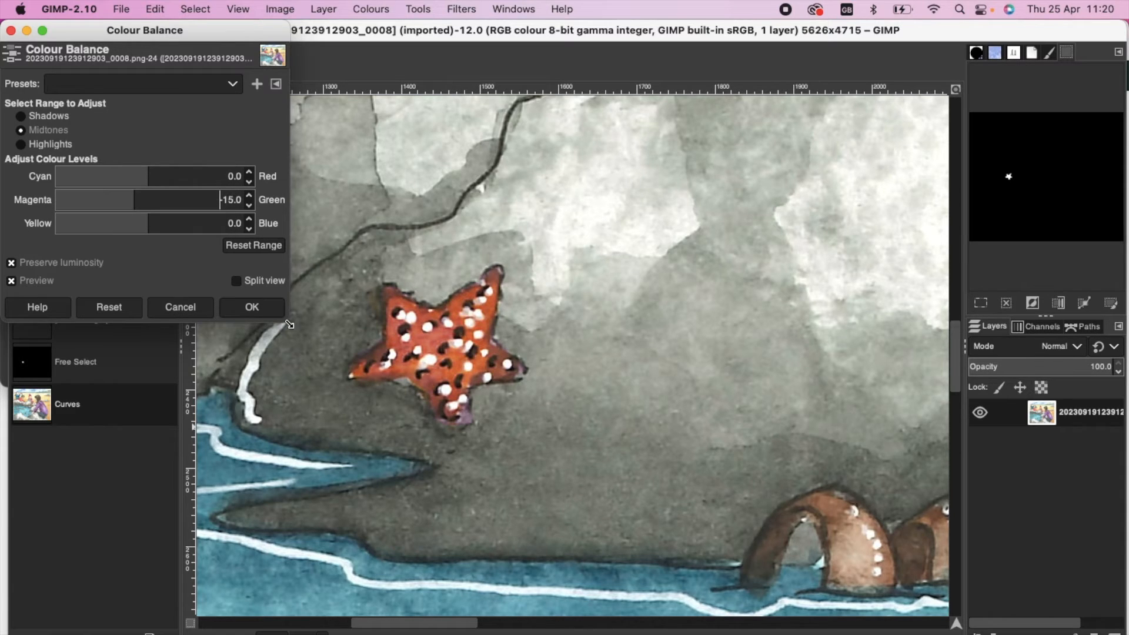
pyautogui.click(245, 247)
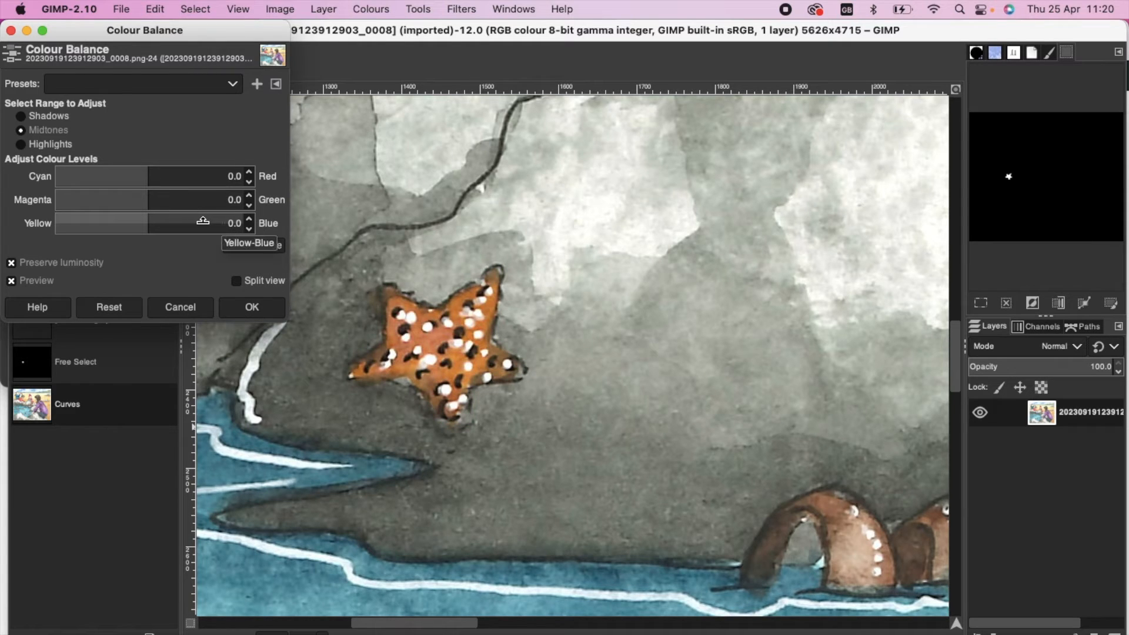
# Step: Try Yellow-Blue midtone shifts in both directions on the starfish, settle on 7.5, and apply the colour balance
pyautogui.moveTo(201, 221); pyautogui.dragTo(165, 220)
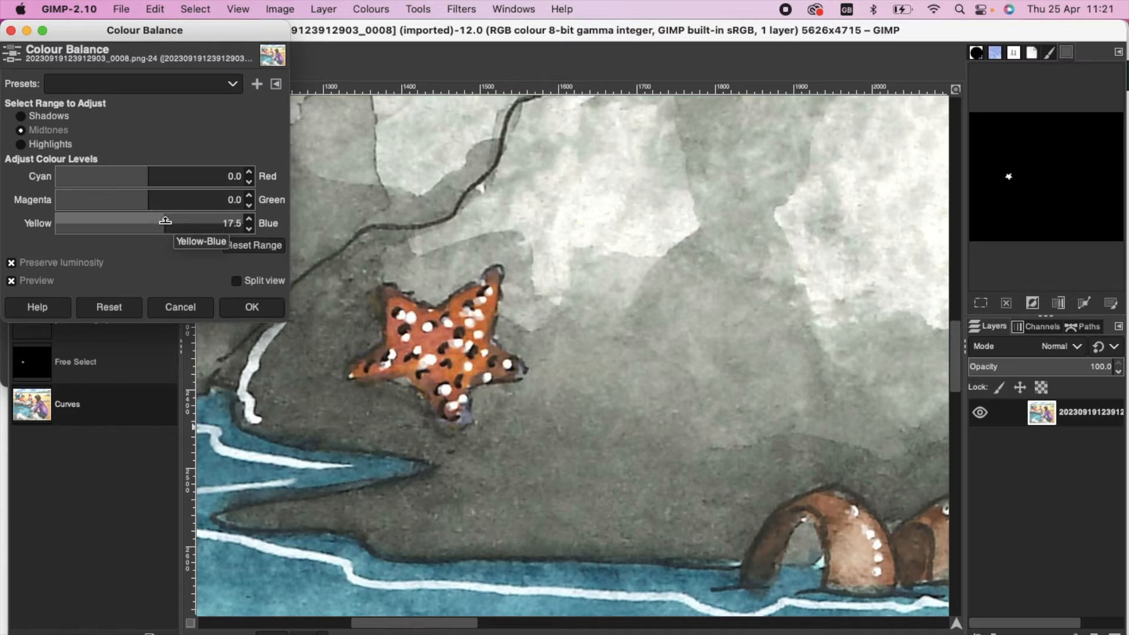
pyautogui.scroll(-12, 165, 222)
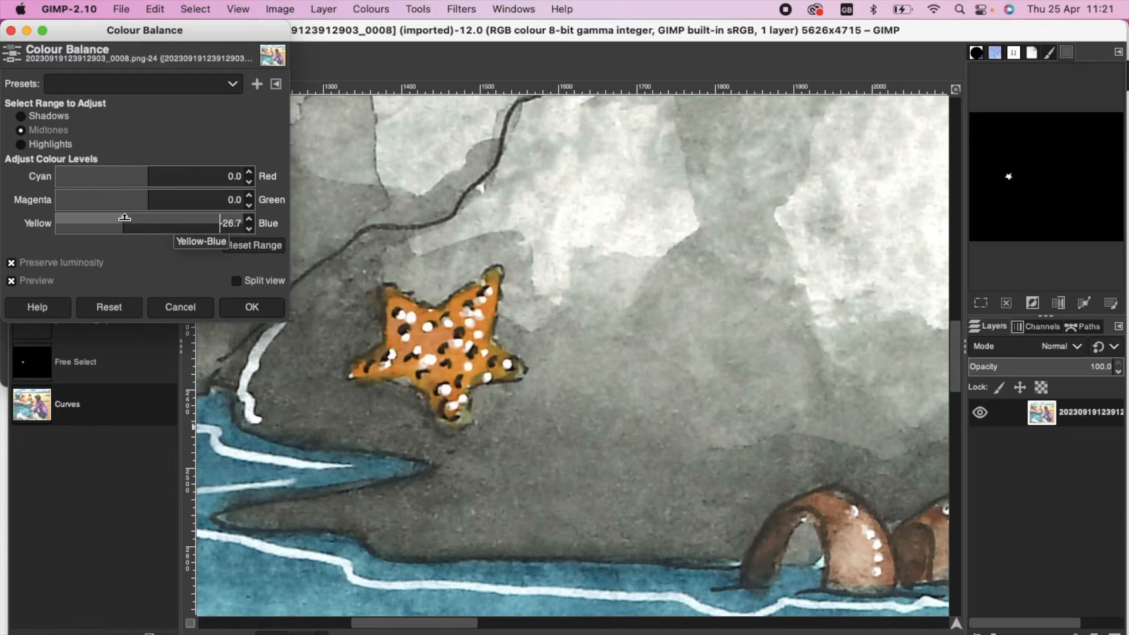
pyautogui.moveTo(164, 223)
pyautogui.mouseDown()
pyautogui.moveTo(212, 227)
pyautogui.moveTo(141, 227)
pyautogui.moveTo(180, 224)
pyautogui.moveTo(147, 225)
pyautogui.moveTo(157, 227)
pyautogui.mouseUp()
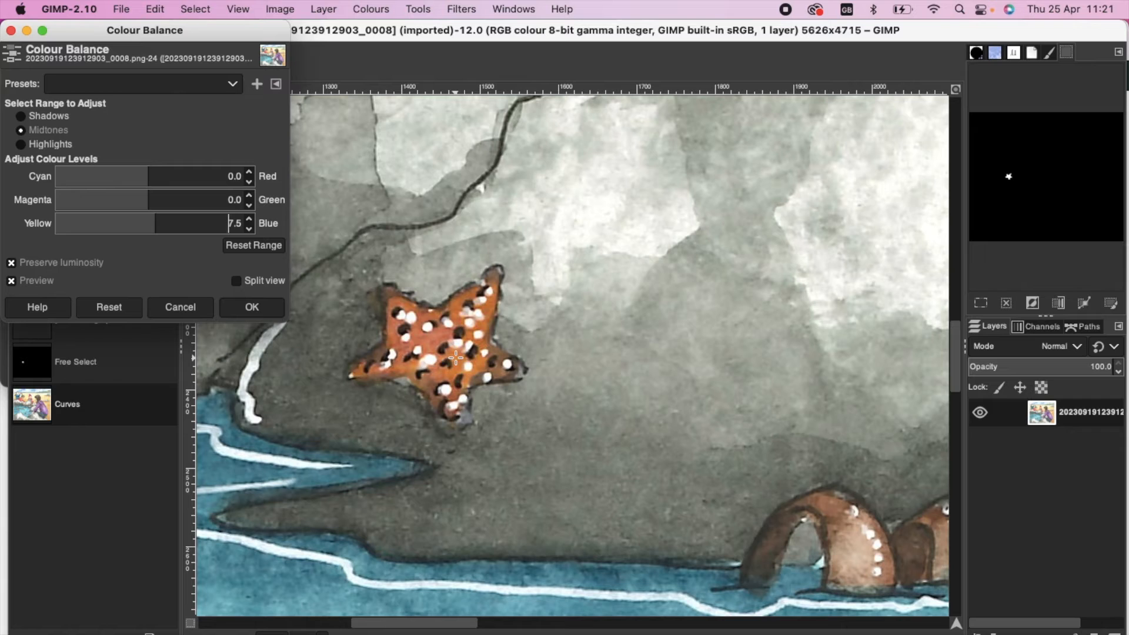
pyautogui.click(251, 309)
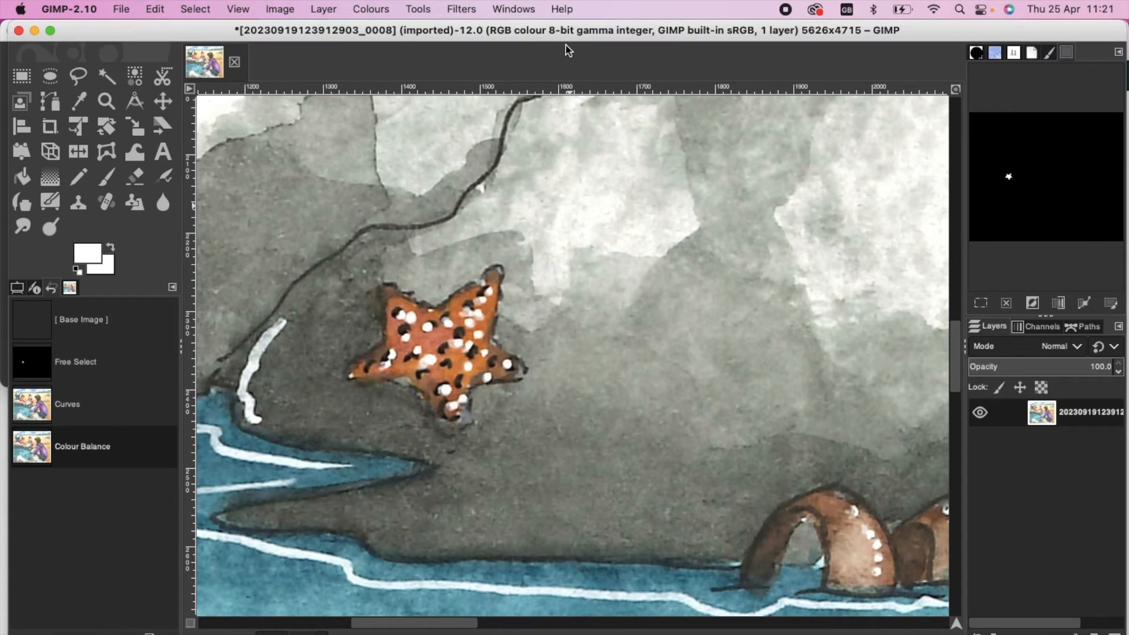
# Step: Undo the starfish selection and colour edits by returning the painting to its base image state
pyautogui.click(419, 9)
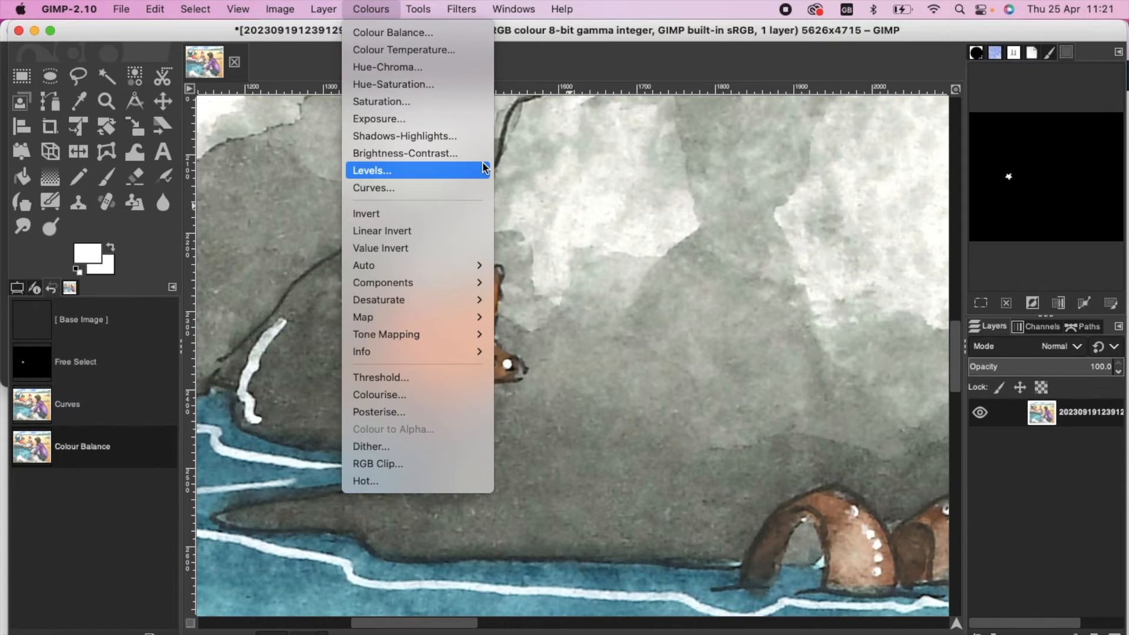
pyautogui.click(593, 259)
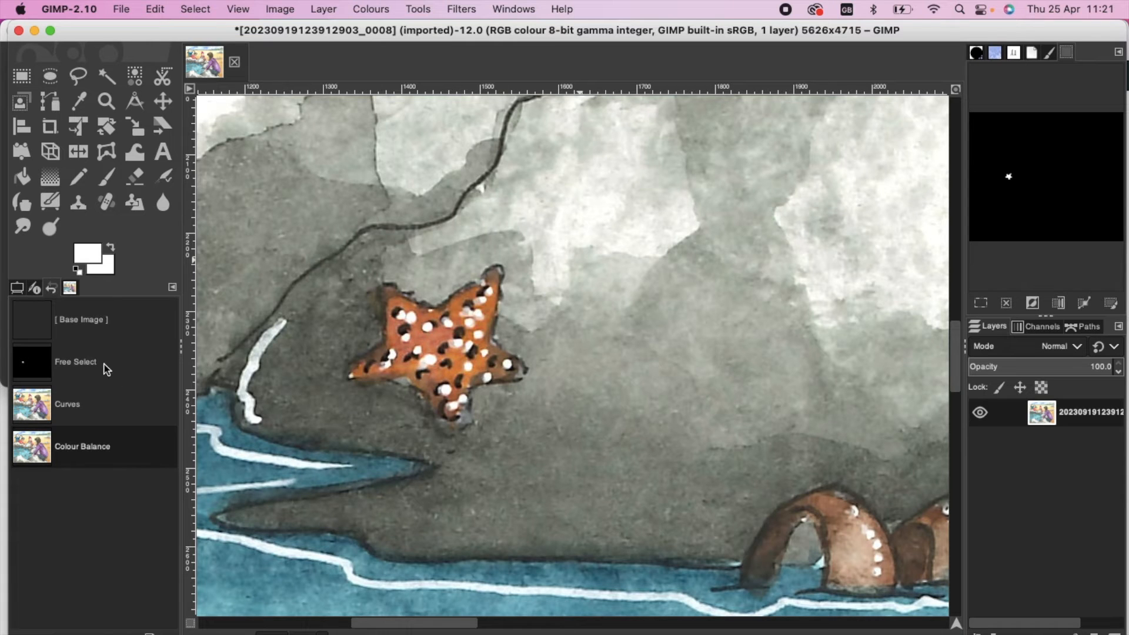
pyautogui.click(105, 327)
# Step: Trace around the face and ear of the boy in the blue jumper with Free Select and close the outline into a selection
pyautogui.scroll(5, 409, 368)
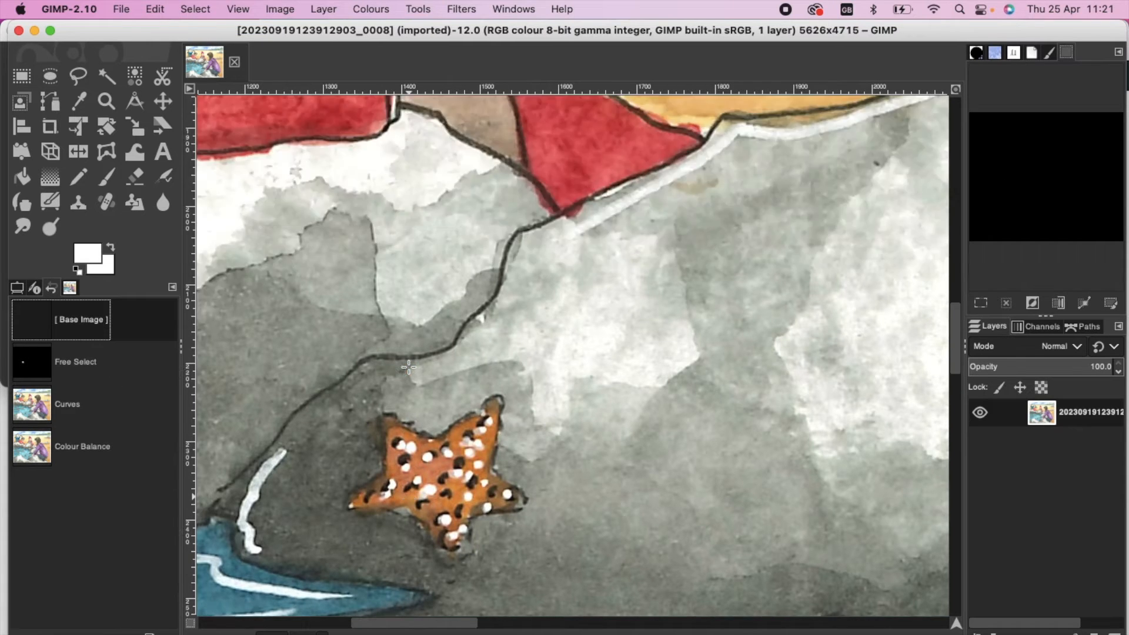
pyautogui.hscroll(-8, 409, 368)
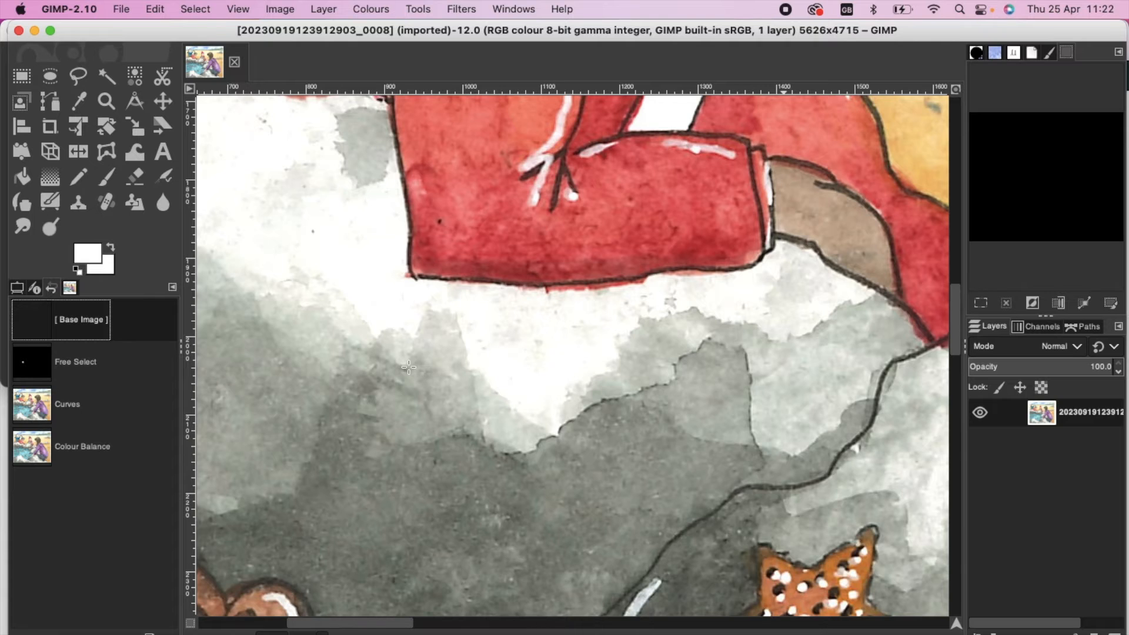
pyautogui.scroll(3, 409, 368)
pyautogui.scroll(15, 409, 368)
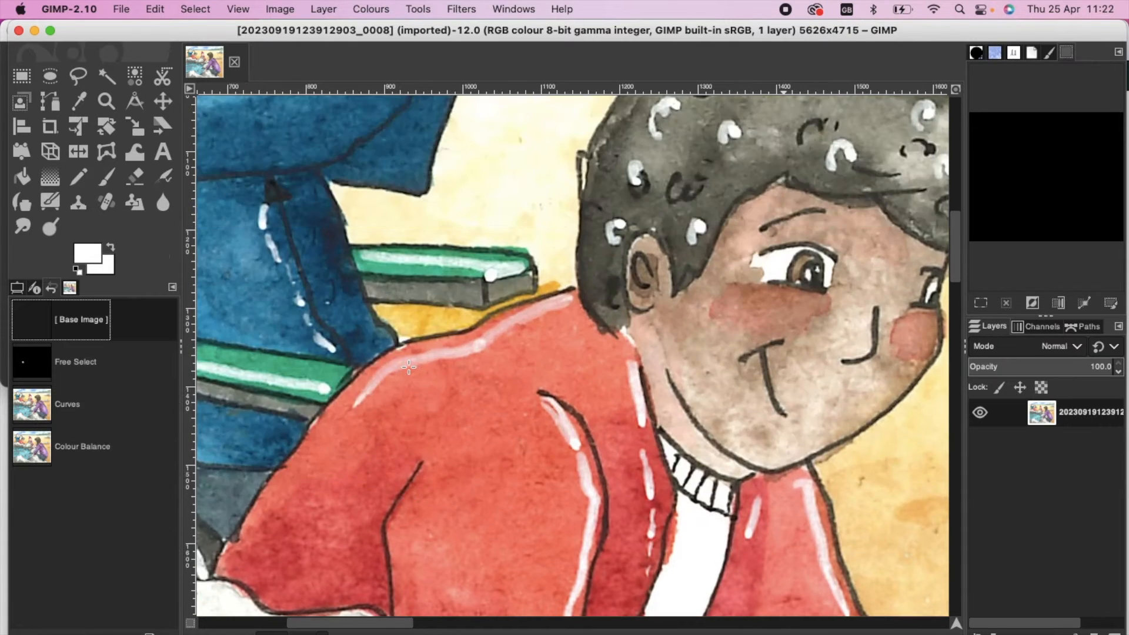
pyautogui.scroll(3, 409, 368)
pyautogui.hscroll(-10, 409, 367)
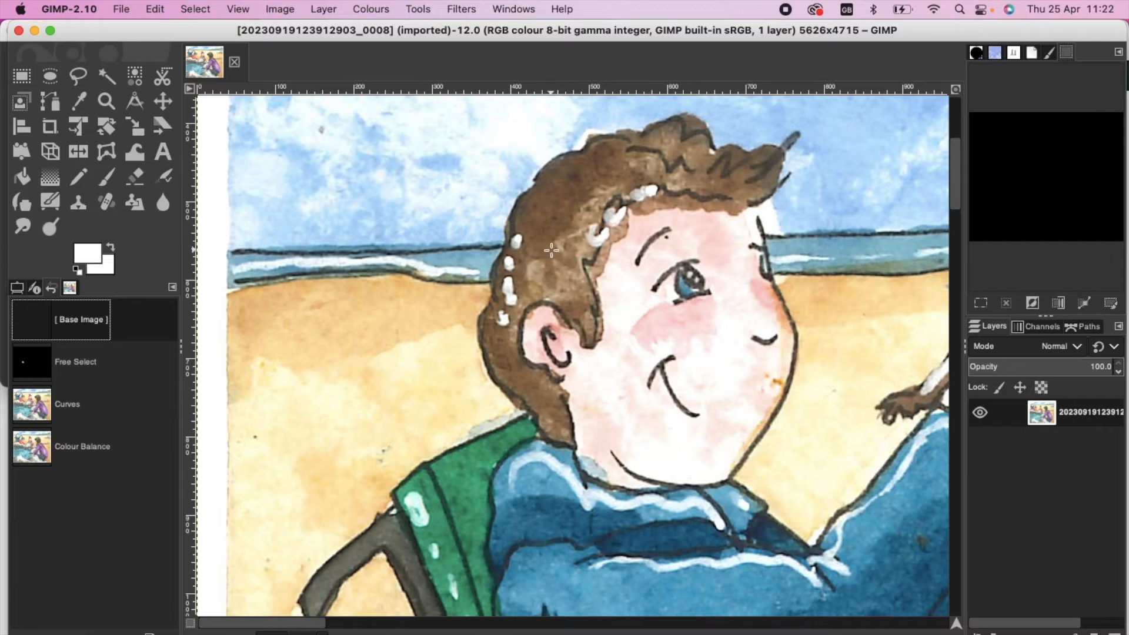
pyautogui.hscroll(4, 551, 251)
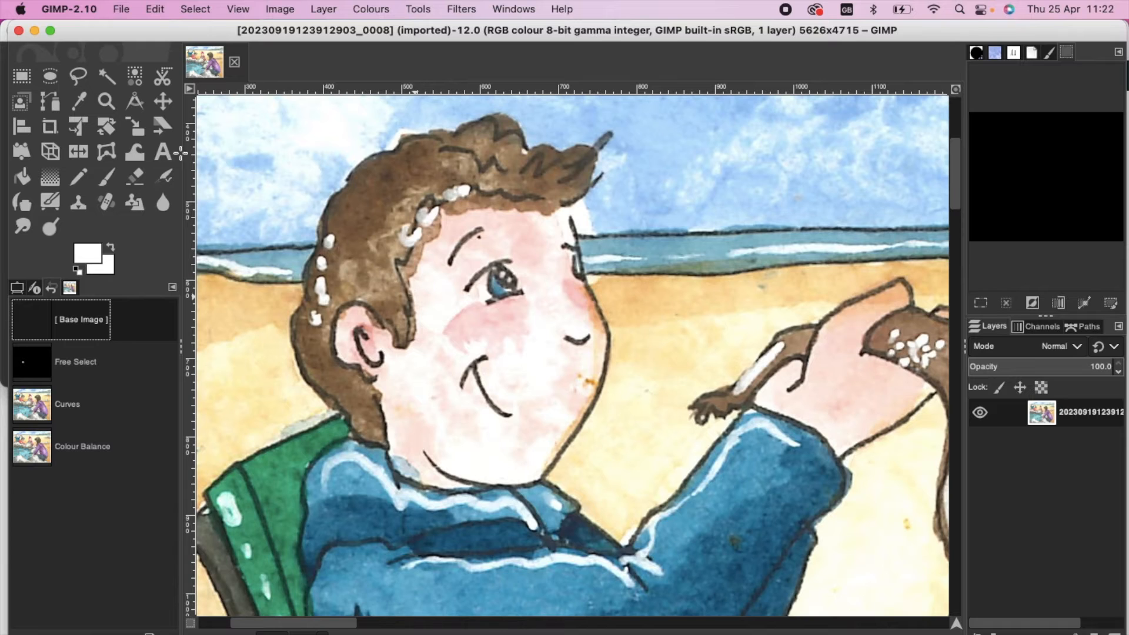
pyautogui.click(78, 76)
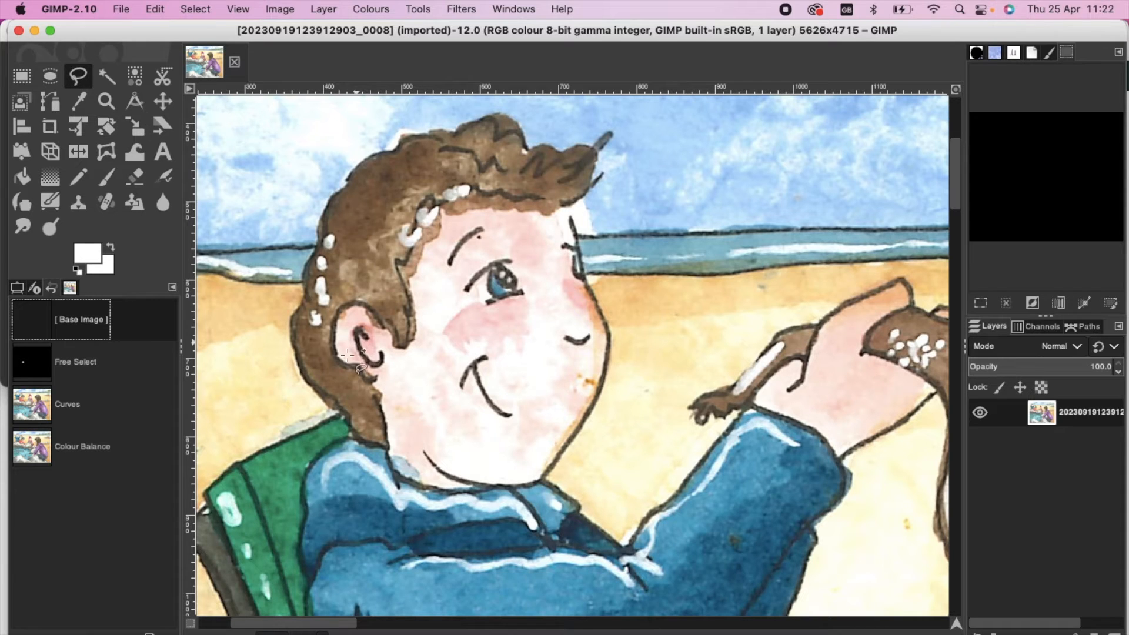
pyautogui.moveTo(363, 374)
pyautogui.mouseDown()
pyautogui.moveTo(338, 359)
pyautogui.moveTo(335, 332)
pyautogui.moveTo(357, 304)
pyautogui.moveTo(403, 352)
pyautogui.moveTo(415, 337)
pyautogui.moveTo(413, 268)
pyautogui.moveTo(443, 213)
pyautogui.moveTo(568, 222)
pyautogui.moveTo(575, 272)
pyautogui.moveTo(603, 317)
pyautogui.moveTo(600, 390)
pyautogui.moveTo(540, 463)
pyautogui.moveTo(539, 483)
pyautogui.moveTo(458, 478)
pyautogui.moveTo(426, 460)
pyautogui.mouseUp()
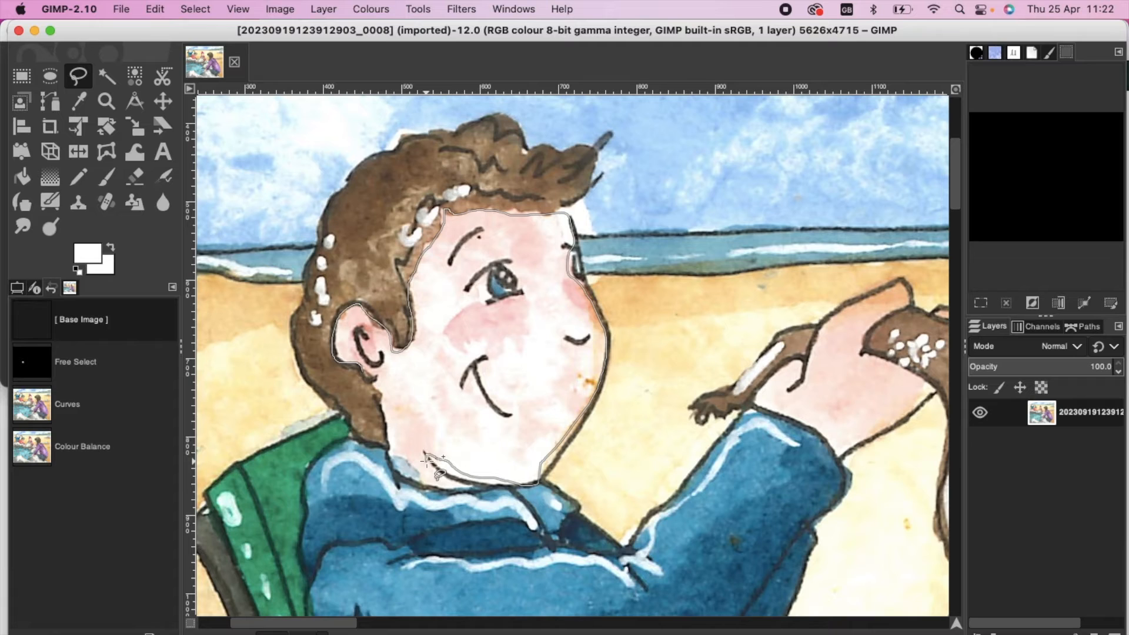
pyautogui.press('Escape')
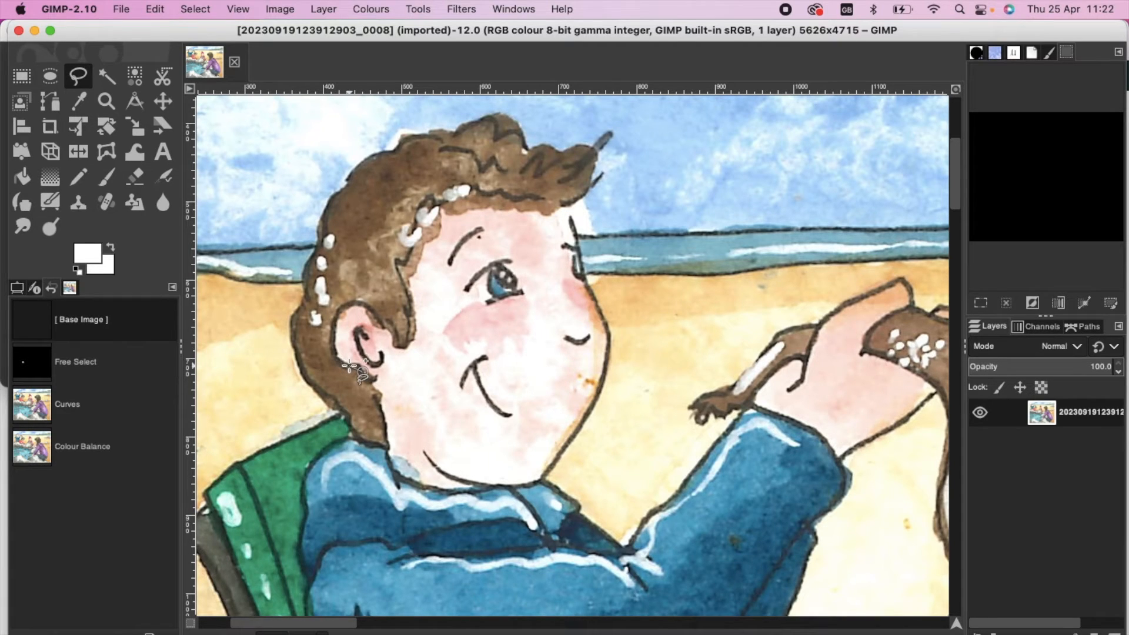
pyautogui.moveTo(349, 366)
pyautogui.mouseDown()
pyautogui.moveTo(336, 329)
pyautogui.moveTo(329, 336)
pyautogui.moveTo(355, 303)
pyautogui.moveTo(393, 347)
pyautogui.moveTo(420, 327)
pyautogui.moveTo(412, 288)
pyautogui.moveTo(436, 232)
pyautogui.moveTo(489, 203)
pyautogui.moveTo(562, 217)
pyautogui.moveTo(605, 334)
pyautogui.moveTo(596, 387)
pyautogui.moveTo(539, 477)
pyautogui.moveTo(450, 488)
pyautogui.moveTo(389, 456)
pyautogui.moveTo(371, 380)
pyautogui.moveTo(377, 385)
pyautogui.mouseUp()
pyautogui.press('Return')
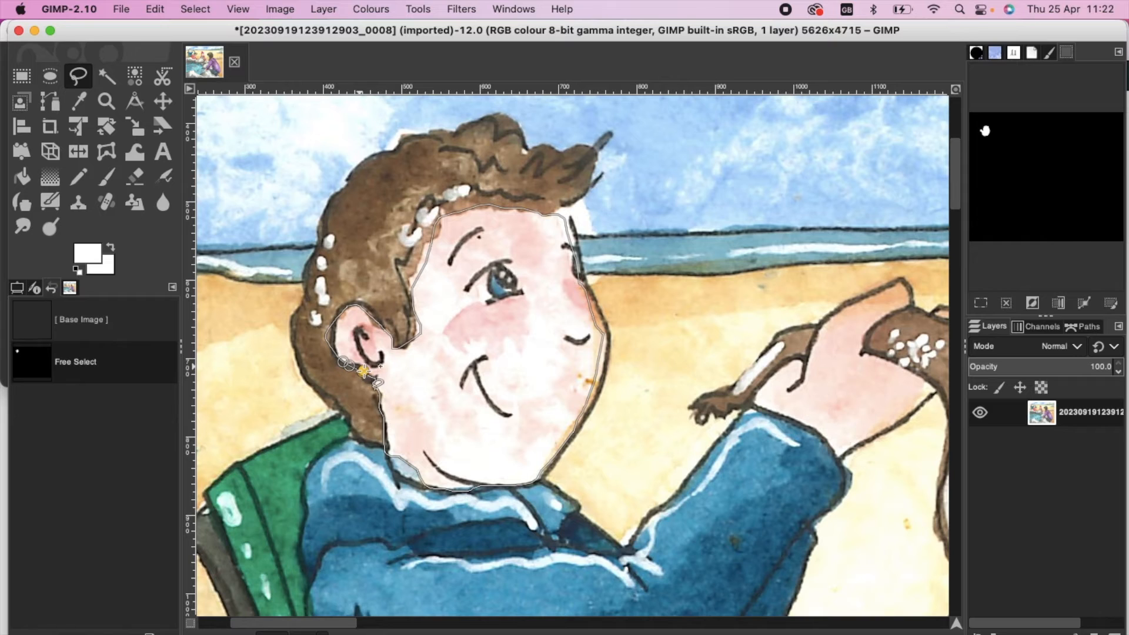
pyautogui.hotkey('ctrl', 'z')
pyautogui.hotkey('ctrl', 'y')
# Step: Sample the skin tone from the boy's raised hand and bucket-fill the pale patches of his selected face with it
pyautogui.click(79, 101)
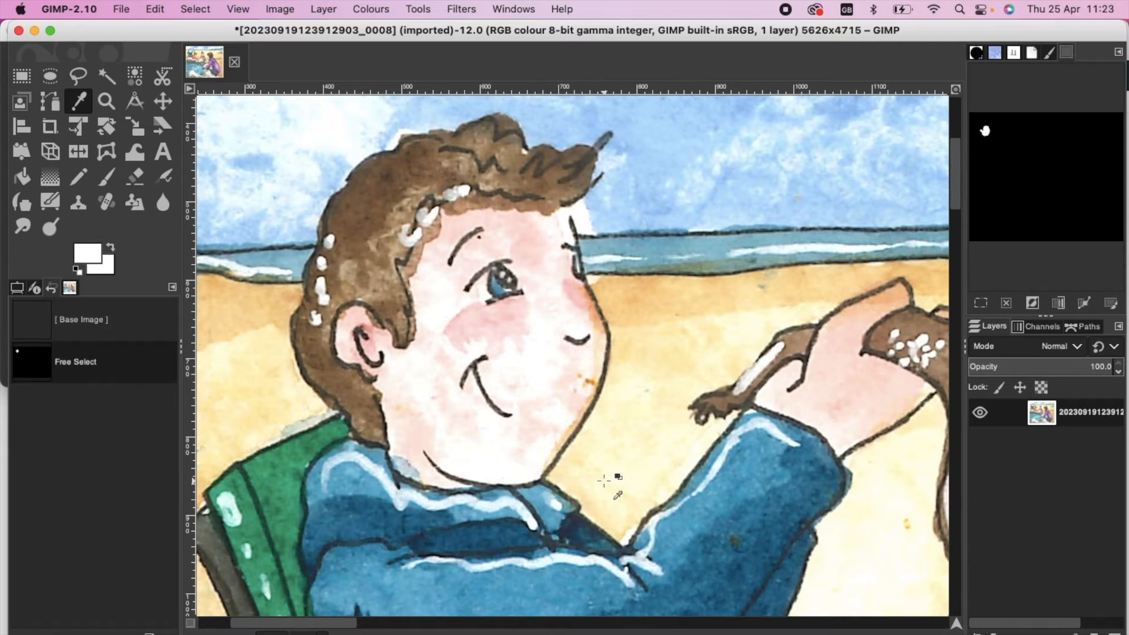
pyautogui.click(814, 399)
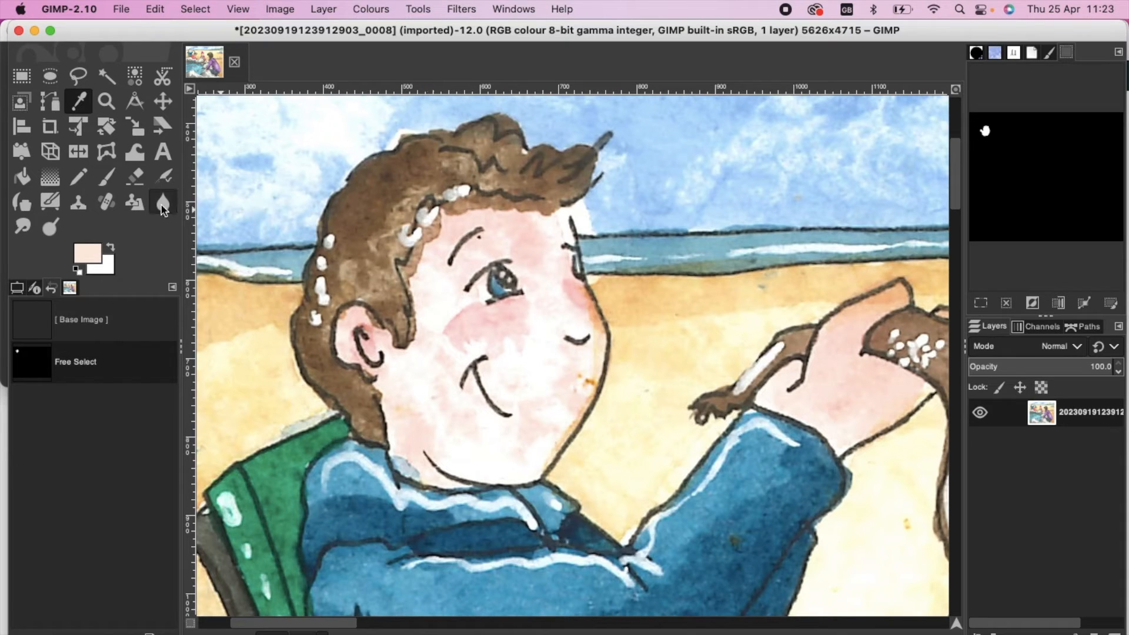
pyautogui.click(23, 176)
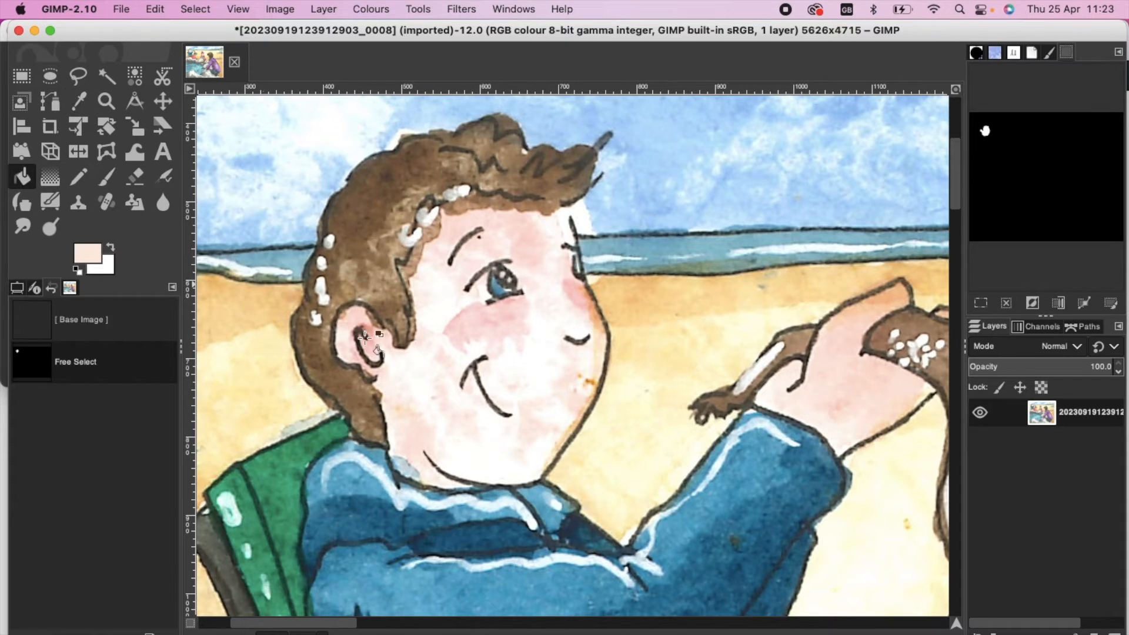
pyautogui.click(446, 306)
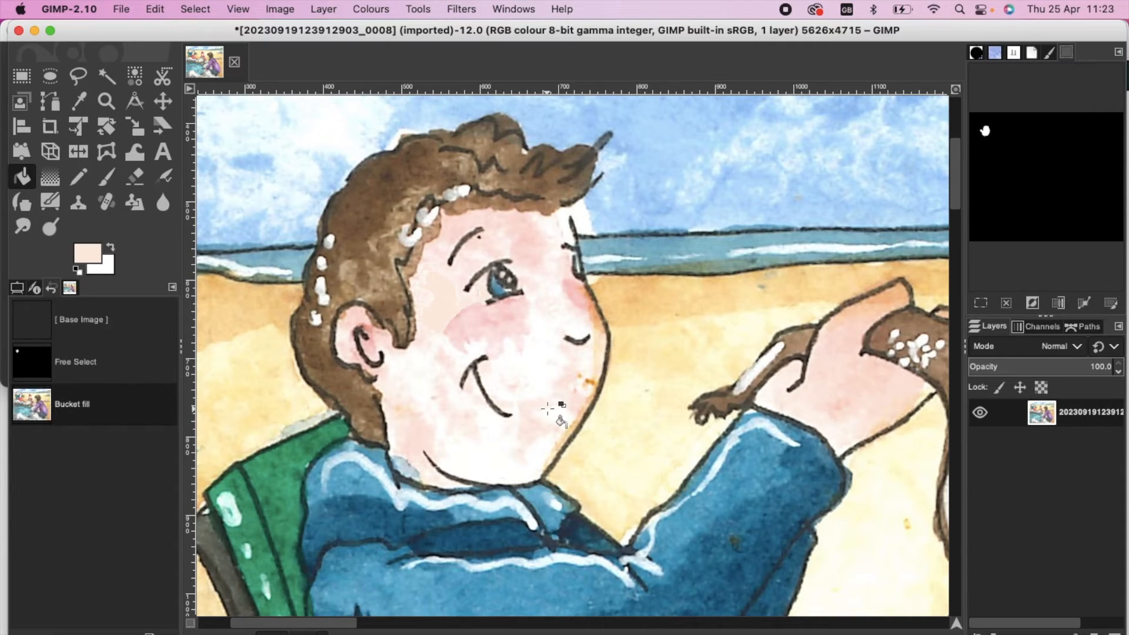
pyautogui.click(509, 358)
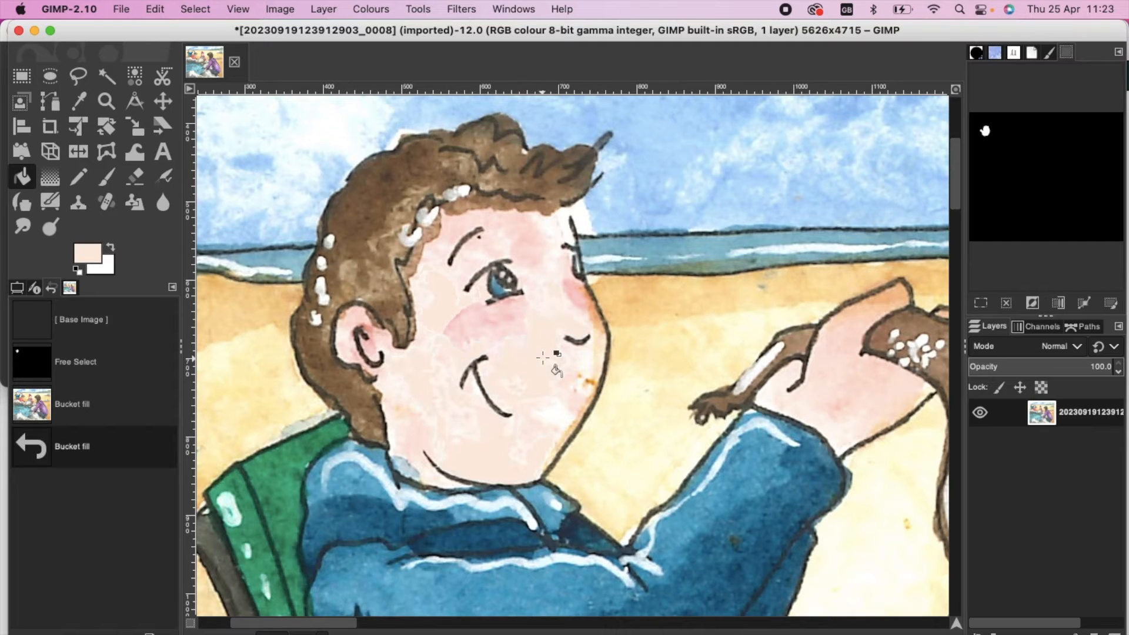
pyautogui.click(552, 237)
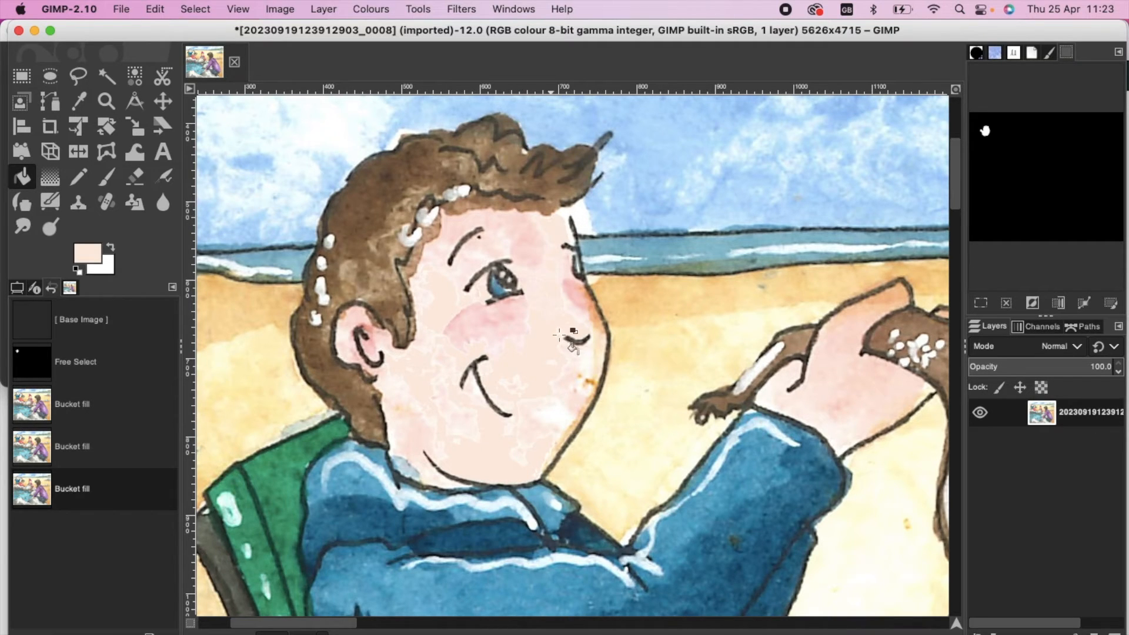
pyautogui.click(550, 416)
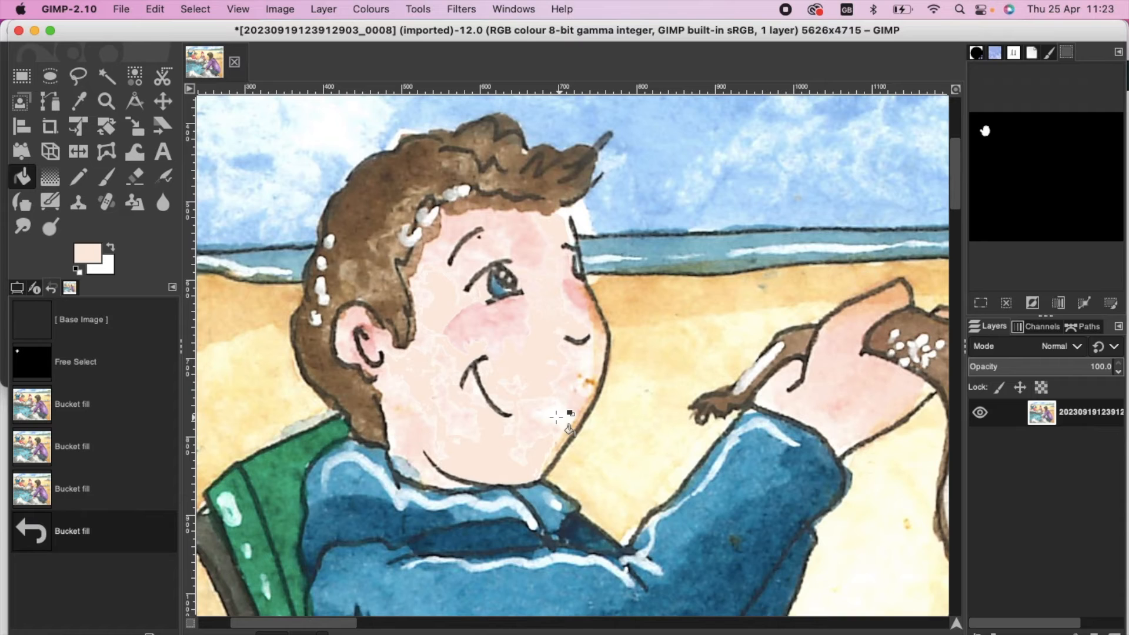
pyautogui.click(407, 396)
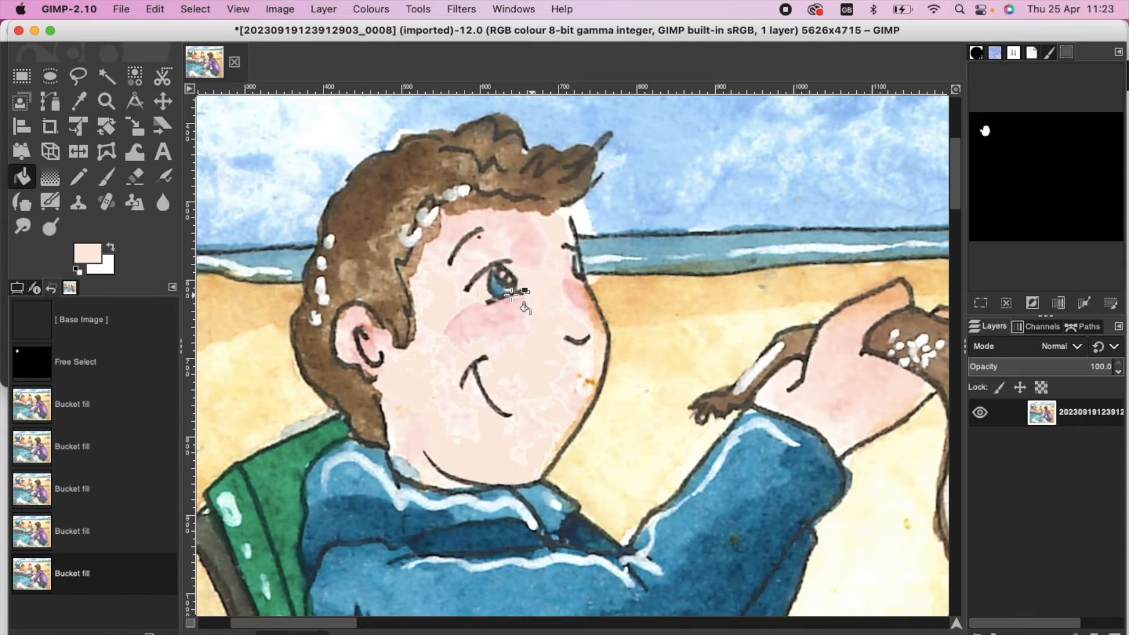
# Step: Undo the face fills and trace around the boy's blue eye with Free Select, closing the outline into a selection
pyautogui.click(81, 362)
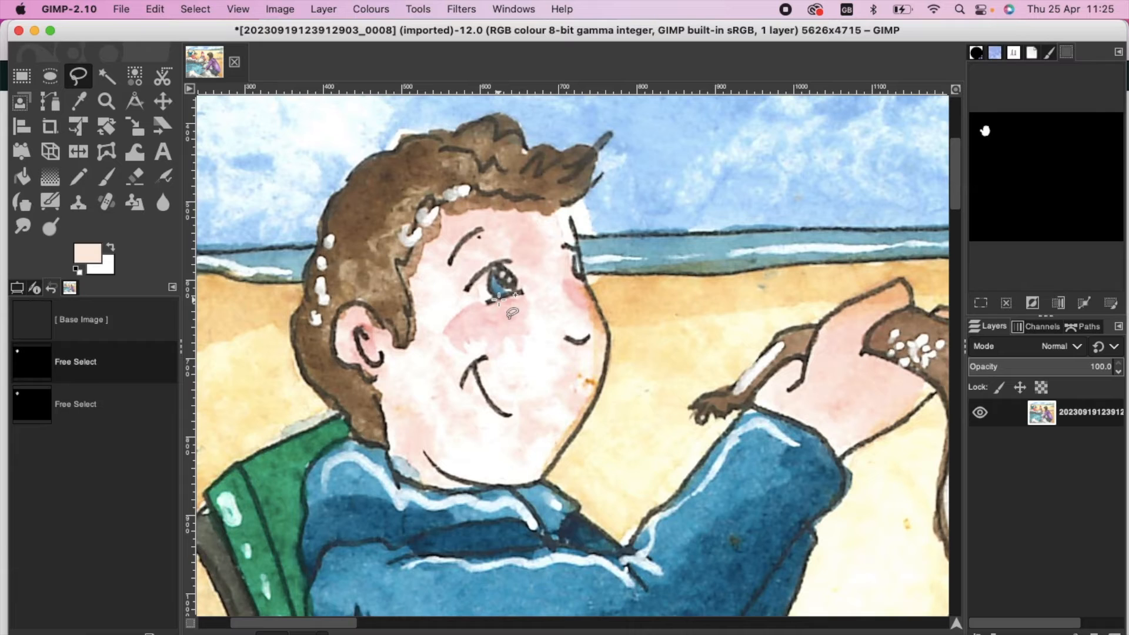
pyautogui.moveTo(498, 299)
pyautogui.mouseDown()
pyautogui.moveTo(490, 271)
pyautogui.moveTo(508, 269)
pyautogui.mouseUp()
pyautogui.click(515, 291)
pyautogui.press('Return')
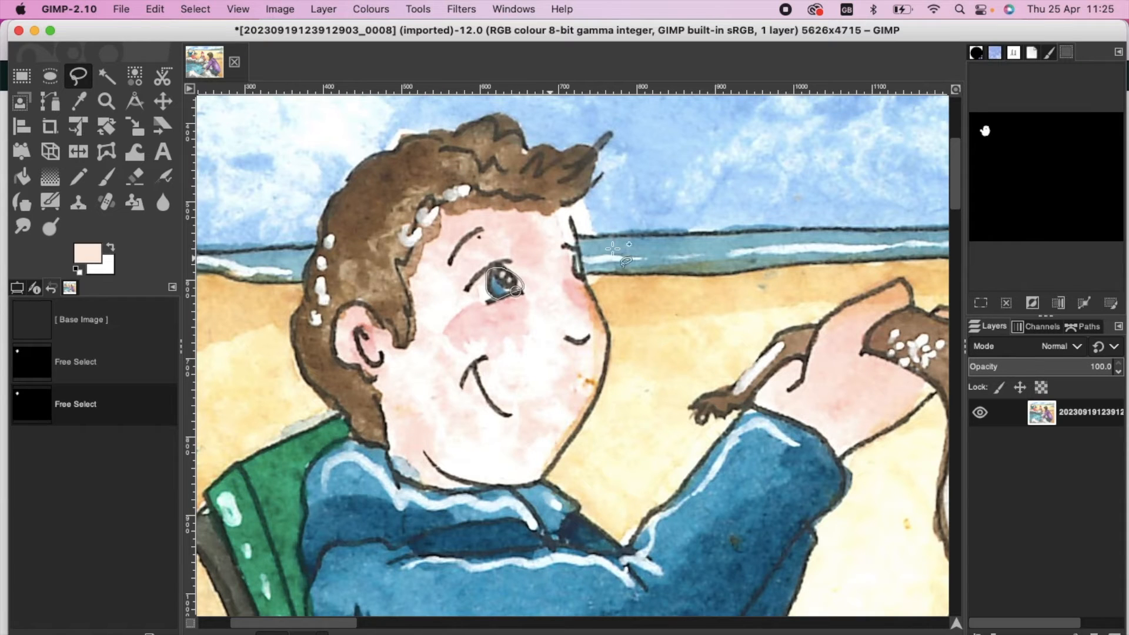
# Step: Examine the sky, the wheelchair and the water areas close up, and view the painting as a whole
pyautogui.scroll(4, 664, 274)
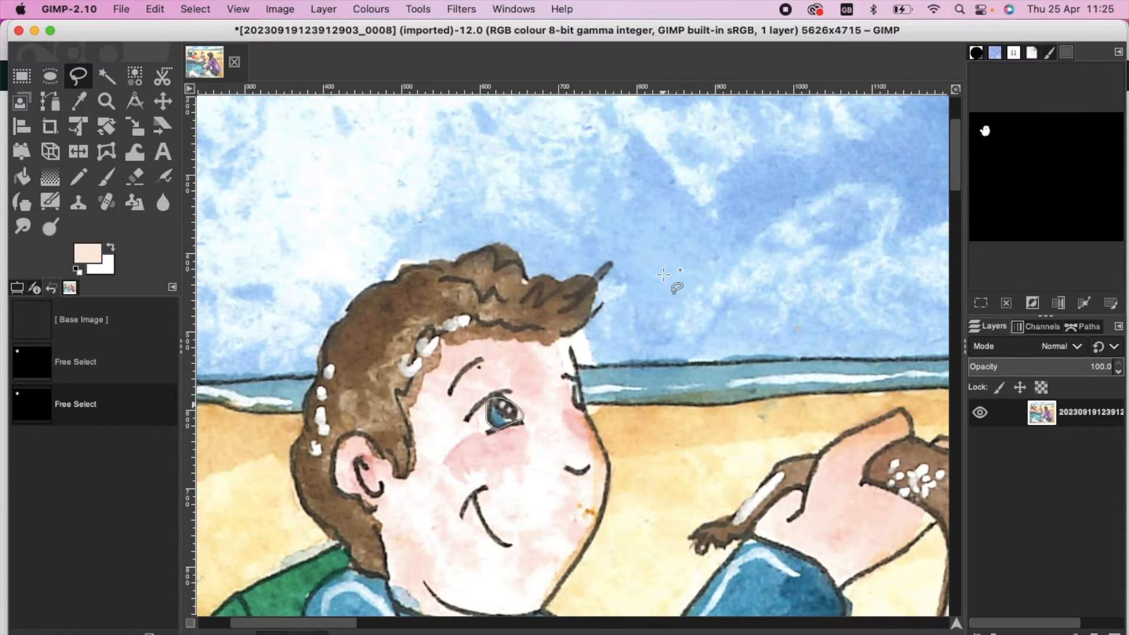
pyautogui.scroll(5, 664, 275)
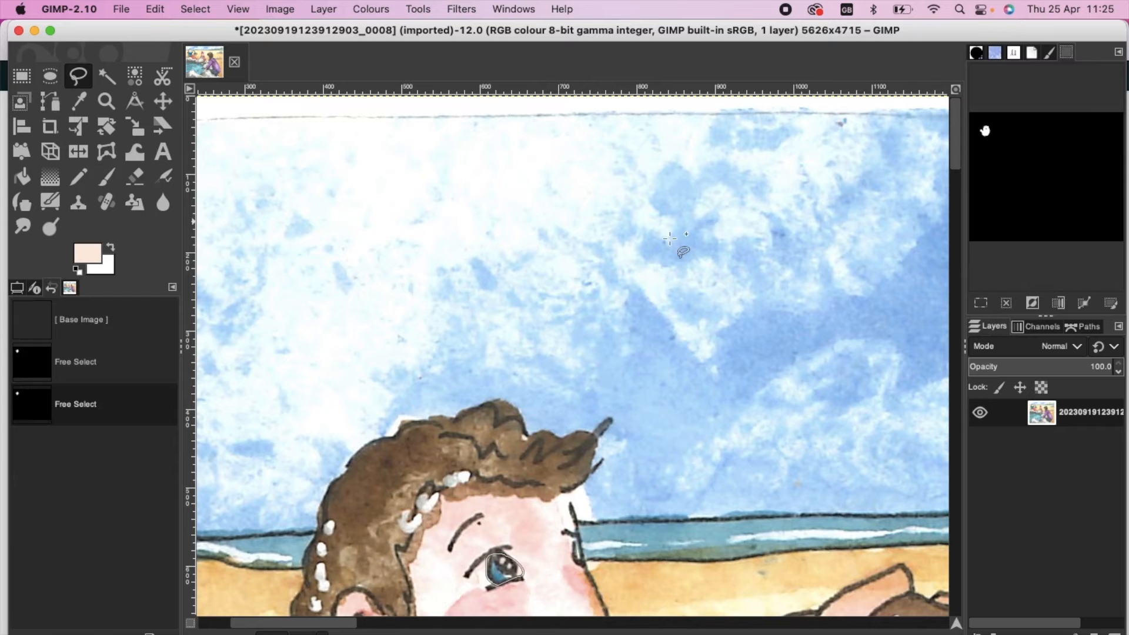
pyautogui.scroll(-15, 350, 159)
pyautogui.hscroll(-3, 350, 159)
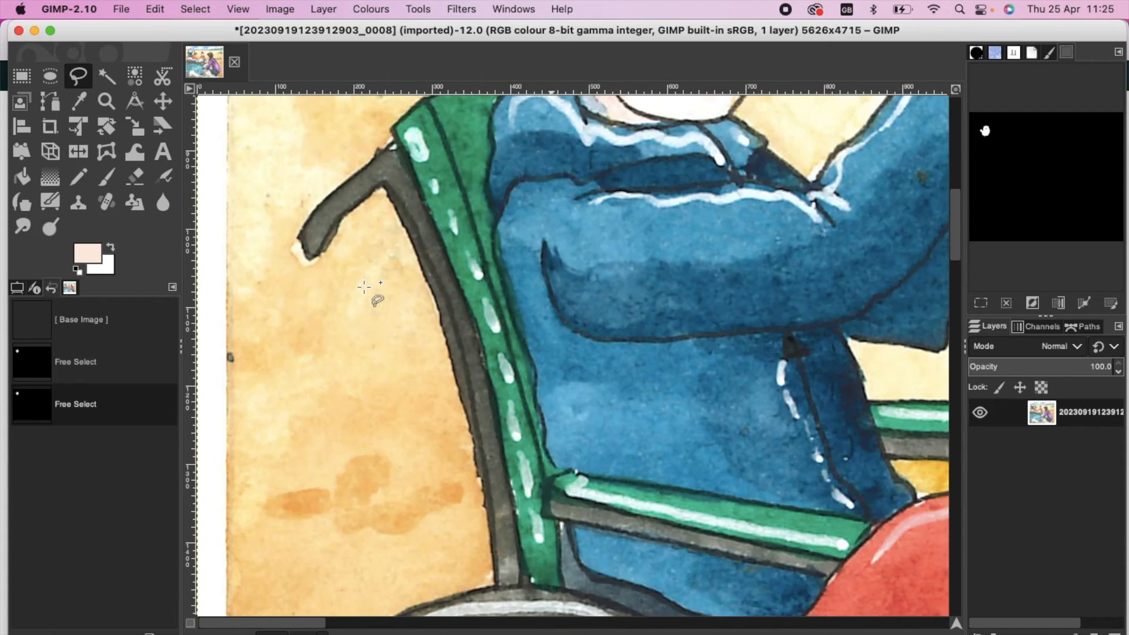
pyautogui.scroll(-10, 364, 286)
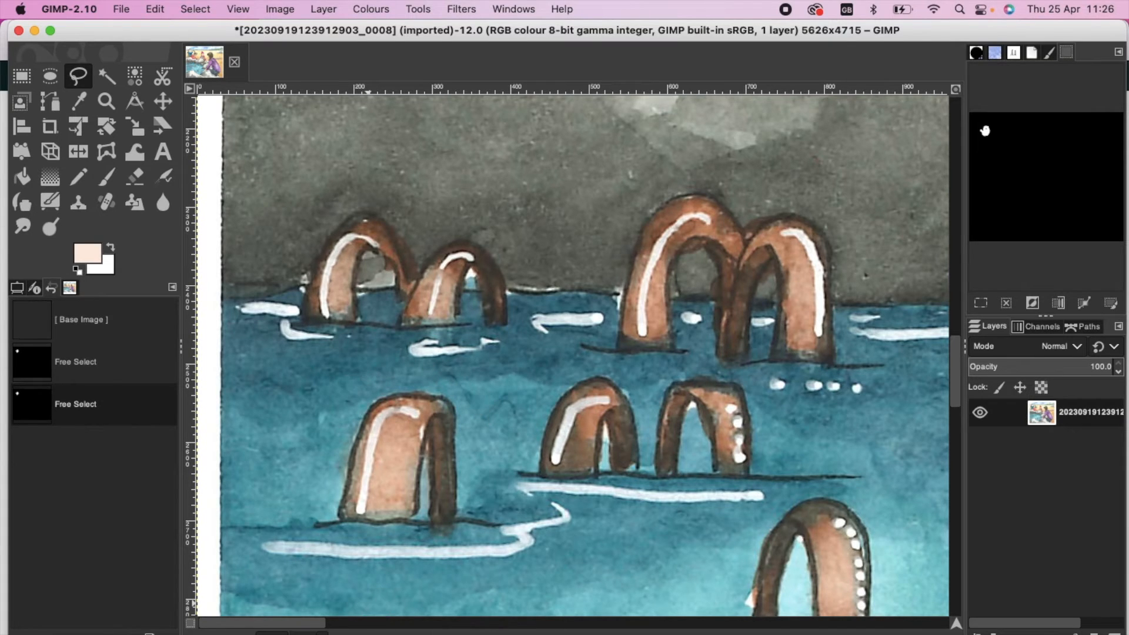
pyautogui.click(316, 631)
pyautogui.click(312, 625)
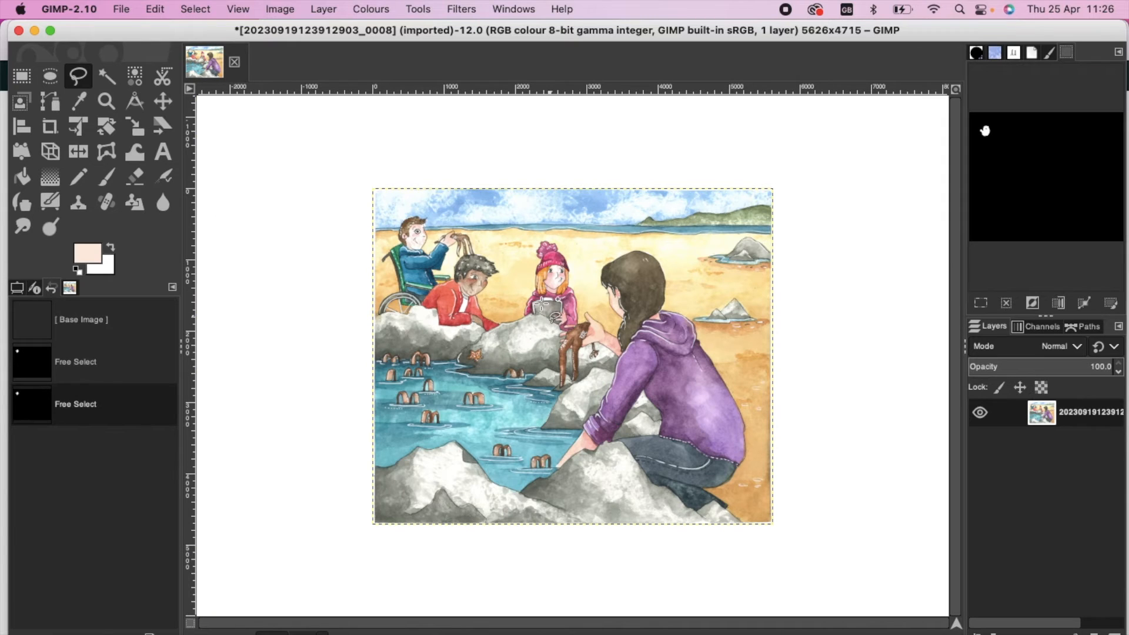
pyautogui.click(427, 243)
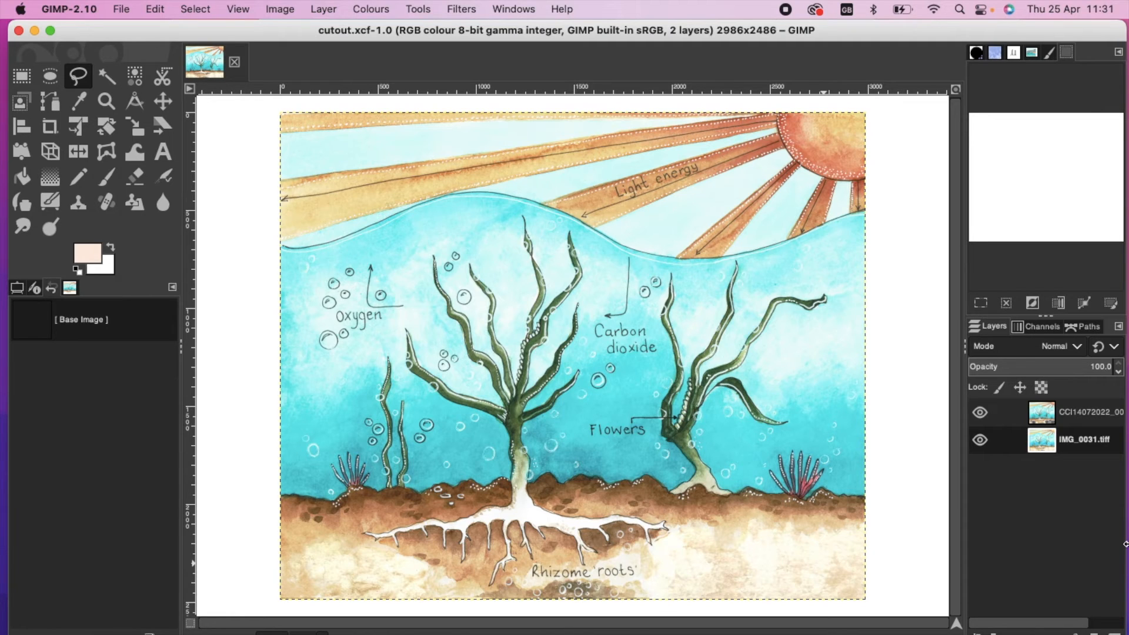
# Step: Hide the IMG_0031.tiff layer to examine the cut-out sand areas, and look over the layer mask and transparency commands
pyautogui.click(981, 441)
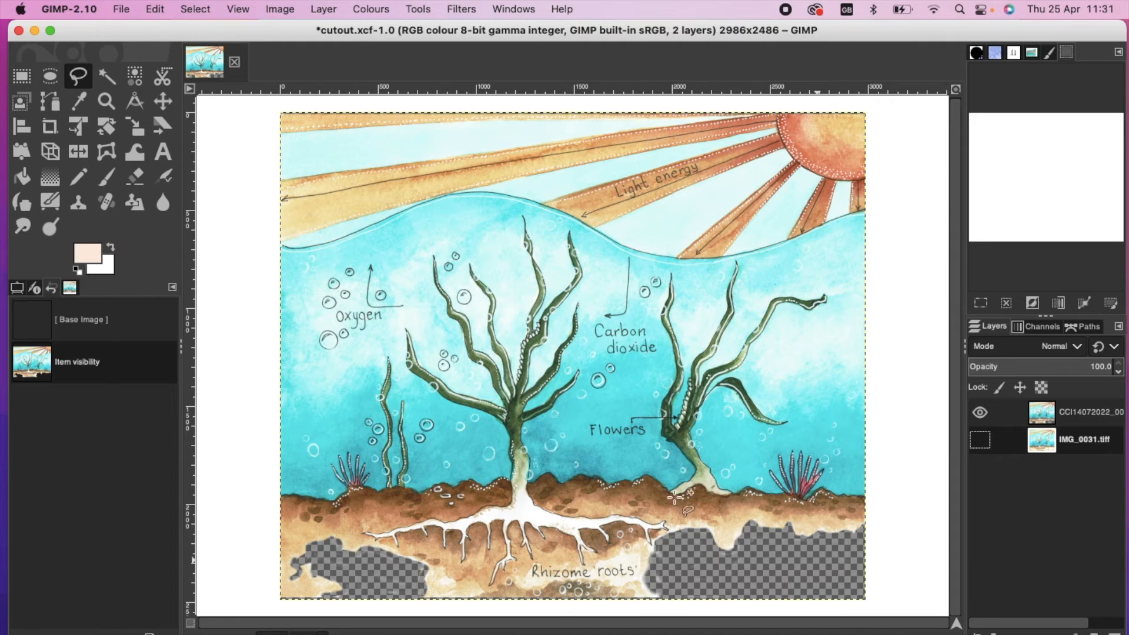
pyautogui.click(108, 206)
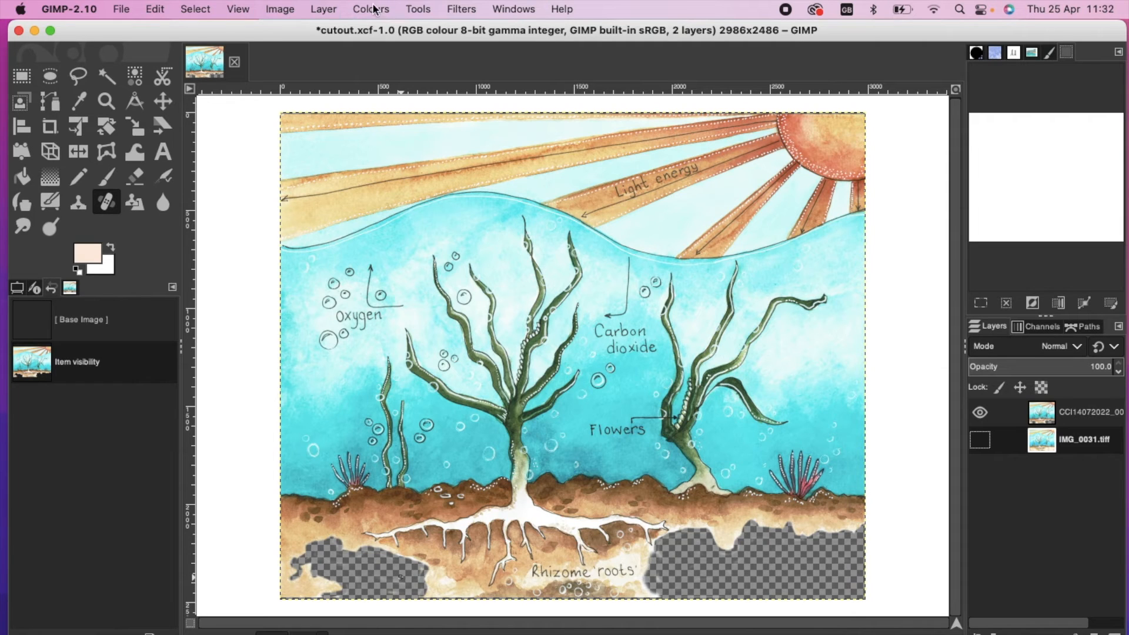
pyautogui.click(328, 12)
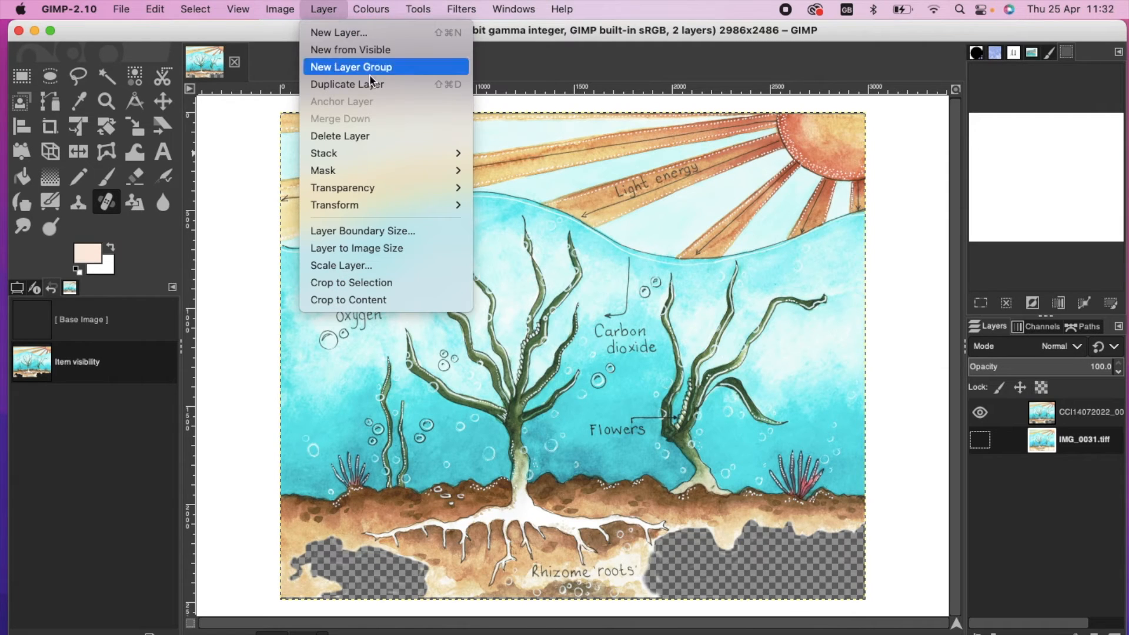
pyautogui.moveTo(418, 173)
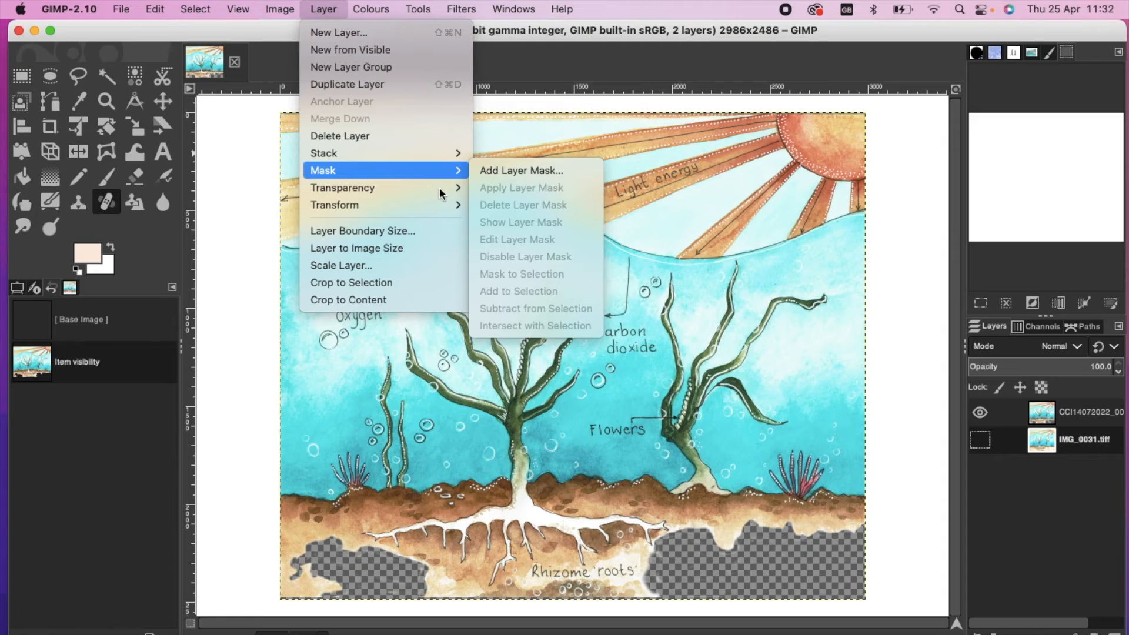
pyautogui.moveTo(443, 186)
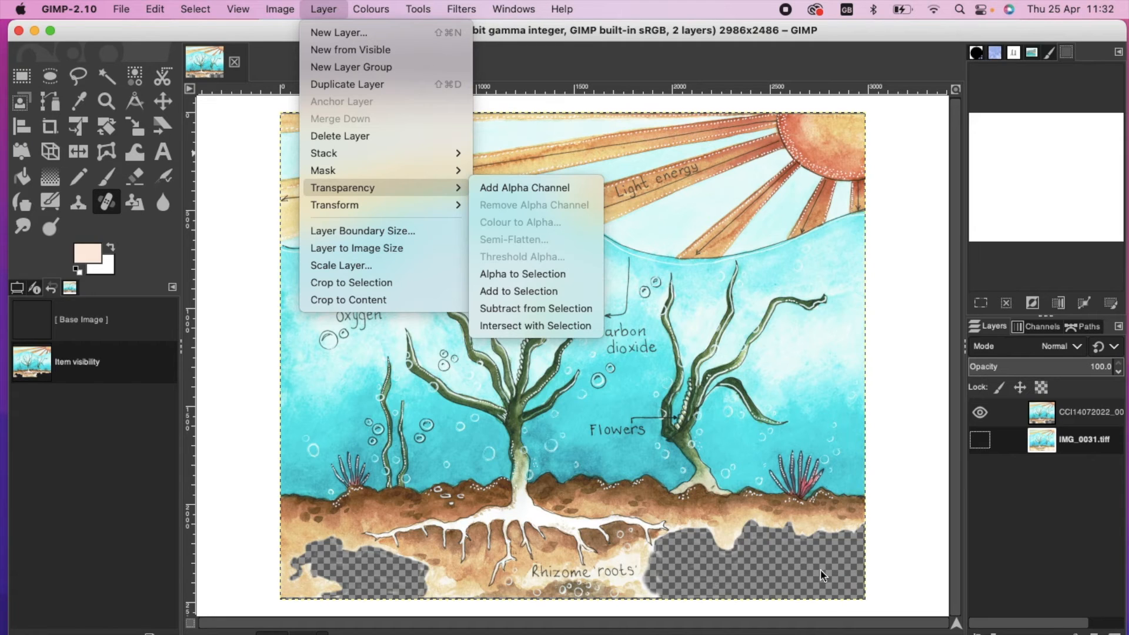
pyautogui.click(898, 528)
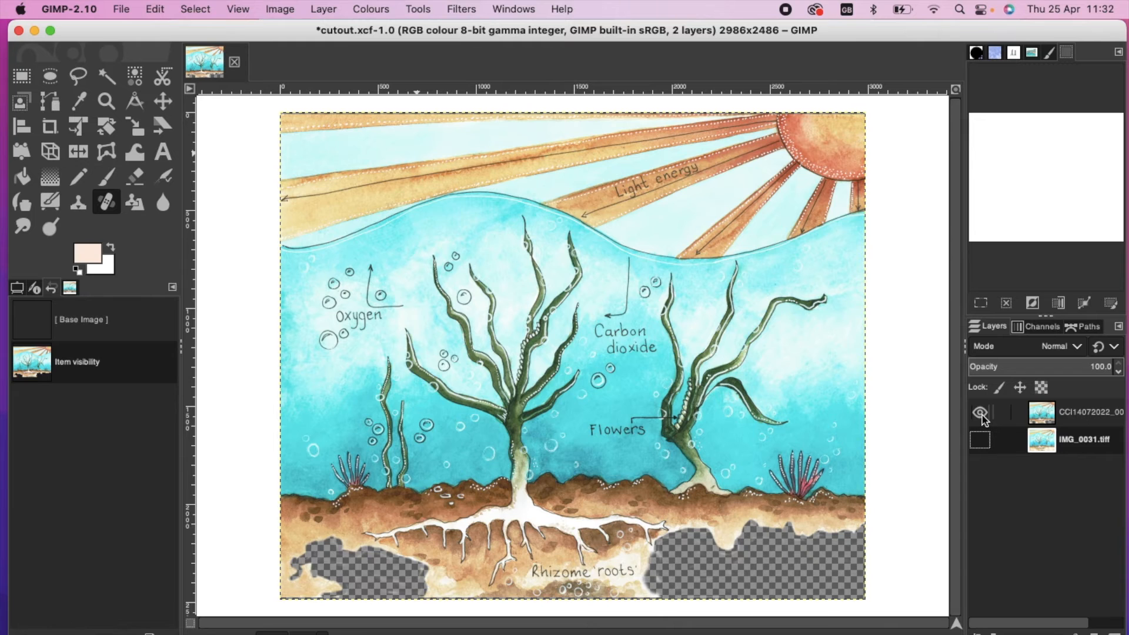
# Step: Show only the IMG_0031.tiff layer to compare the two versions, and make the layer above it visible again
pyautogui.click(982, 415)
pyautogui.click(981, 442)
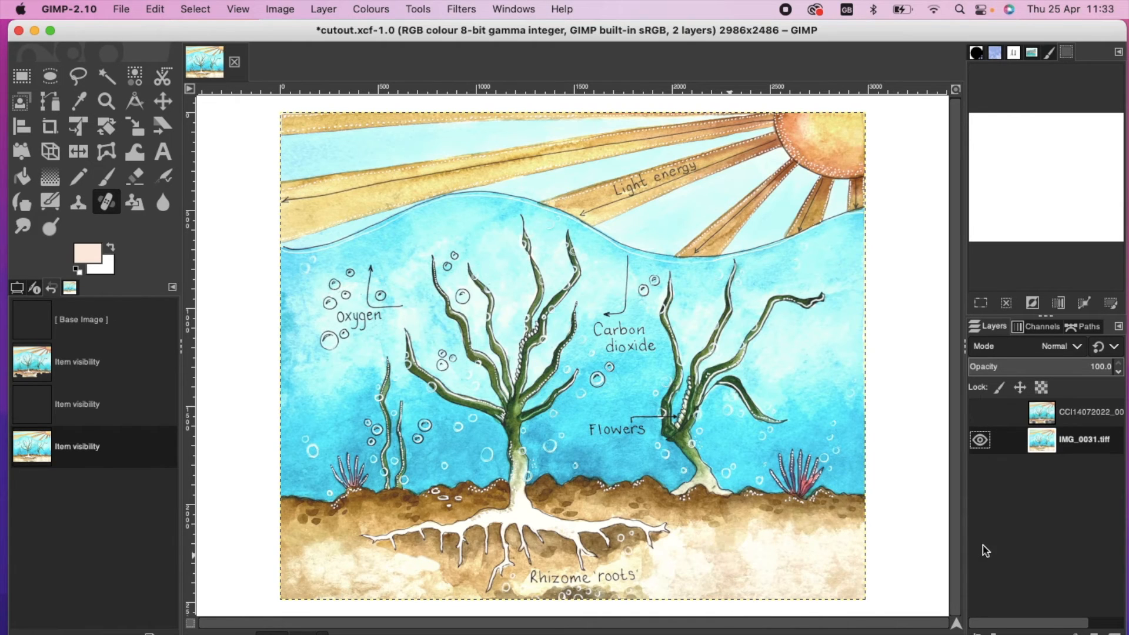
pyautogui.click(984, 414)
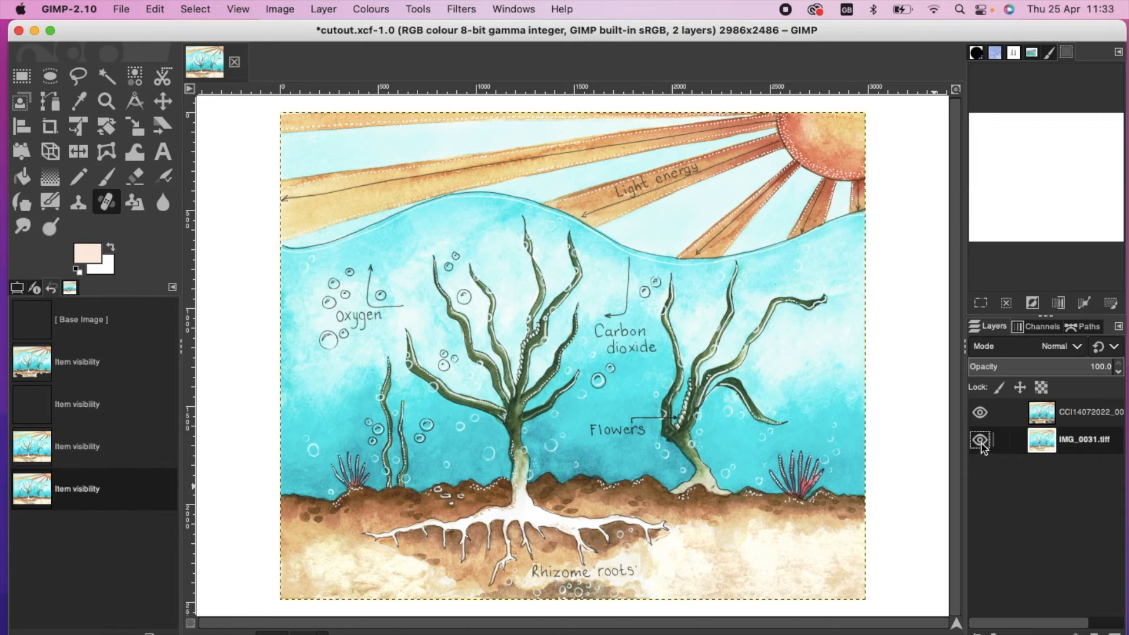
# Step: Switch to Rectangle Select and compare the two paintings by repeatedly hiding and showing the layer above IMG_0031.tiff, leaving both layers visible
pyautogui.click(981, 412)
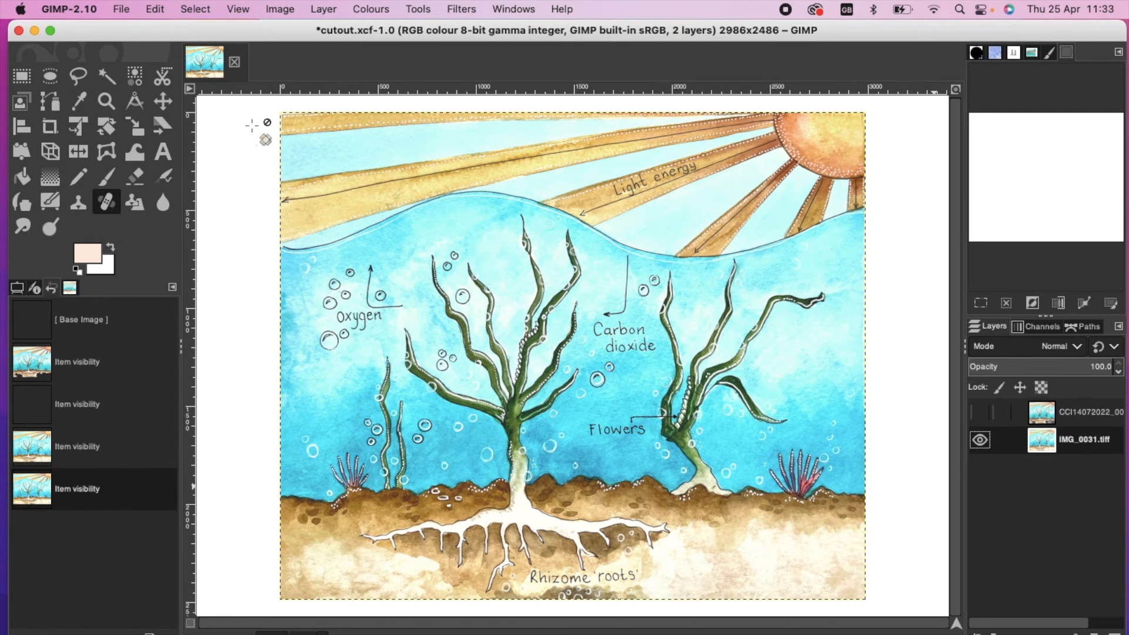
pyautogui.click(22, 76)
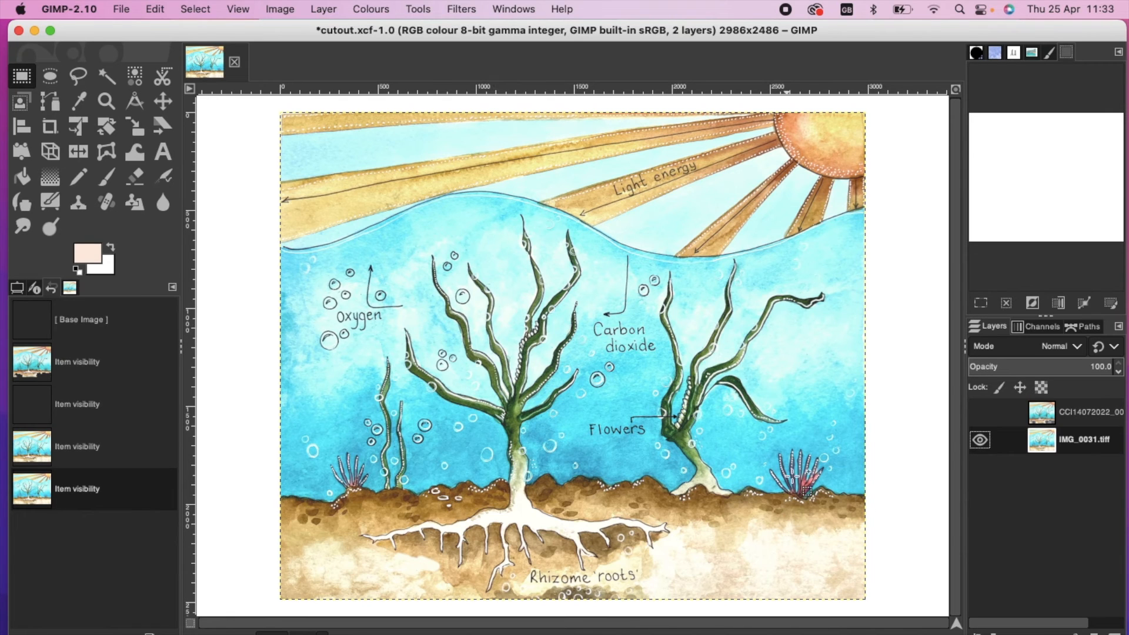
pyautogui.click(981, 413)
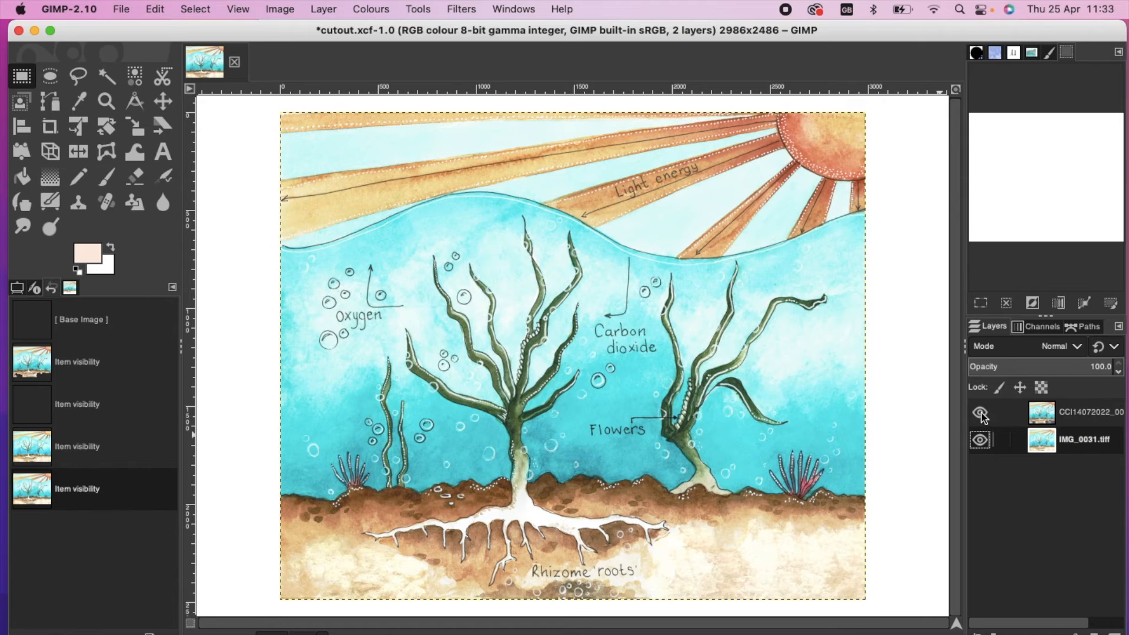
pyautogui.click(981, 413)
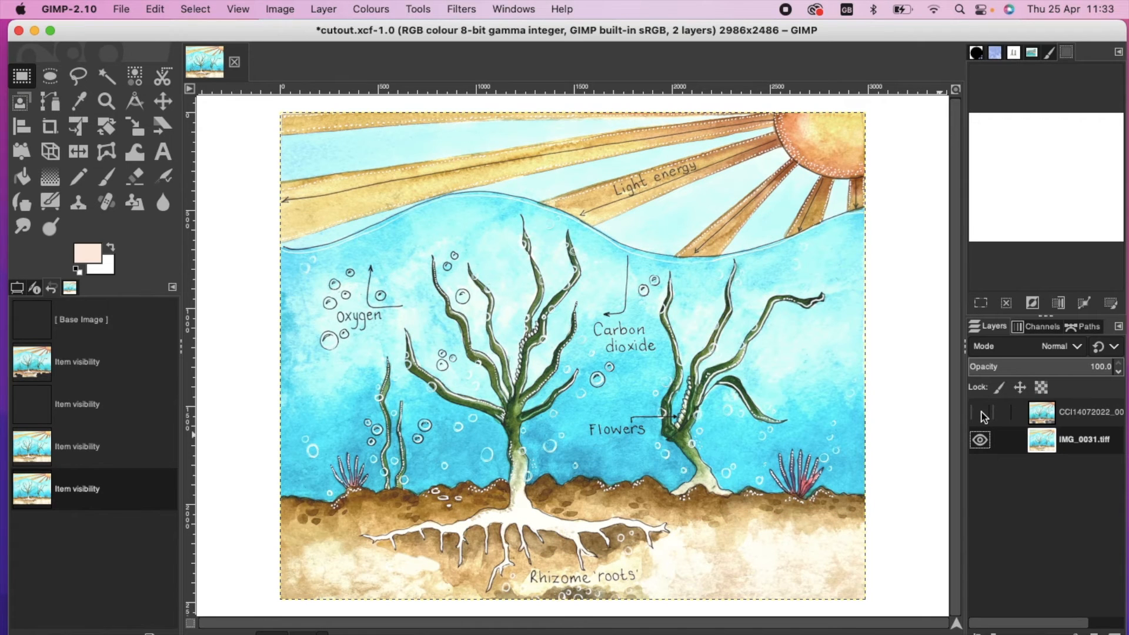
pyautogui.click(982, 414)
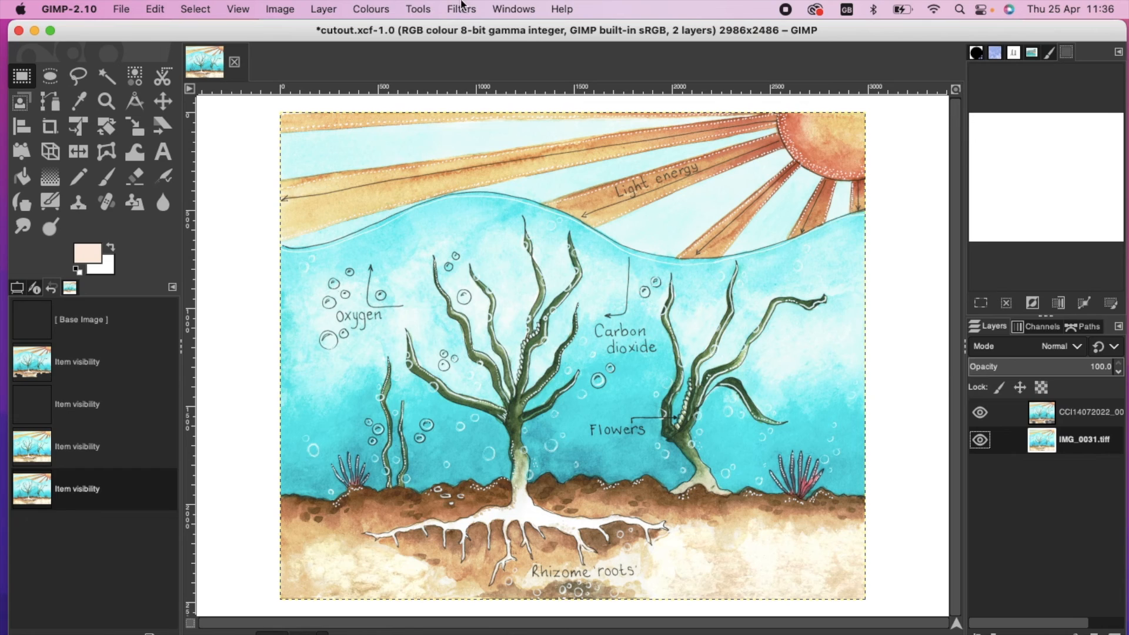
pyautogui.click(416, 9)
pyautogui.moveTo(373, 12)
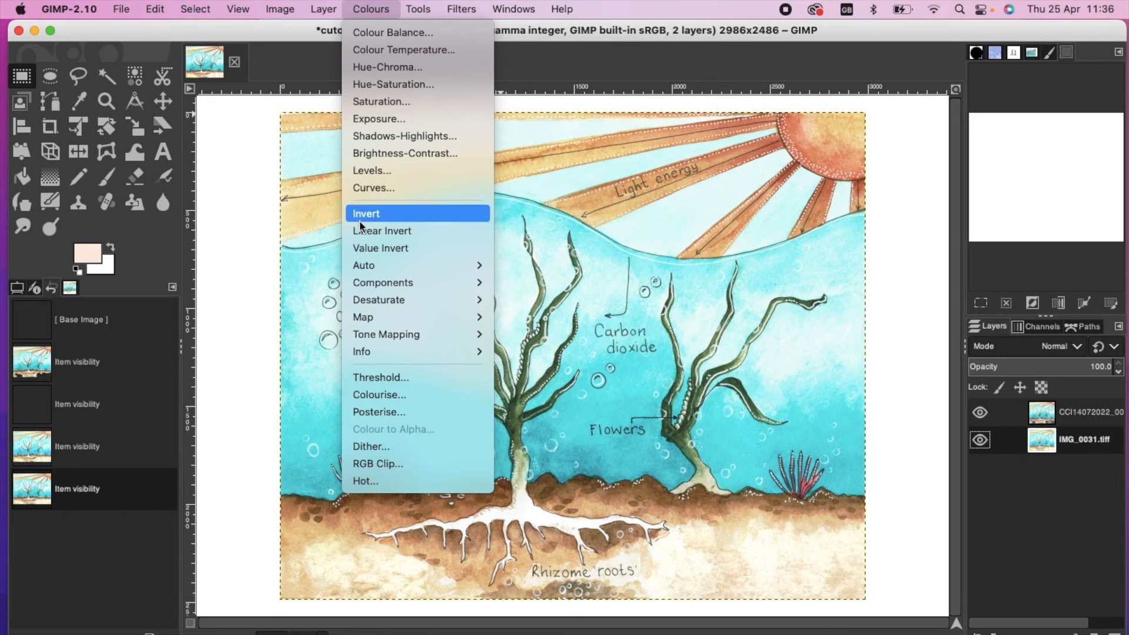
pyautogui.moveTo(407, 352)
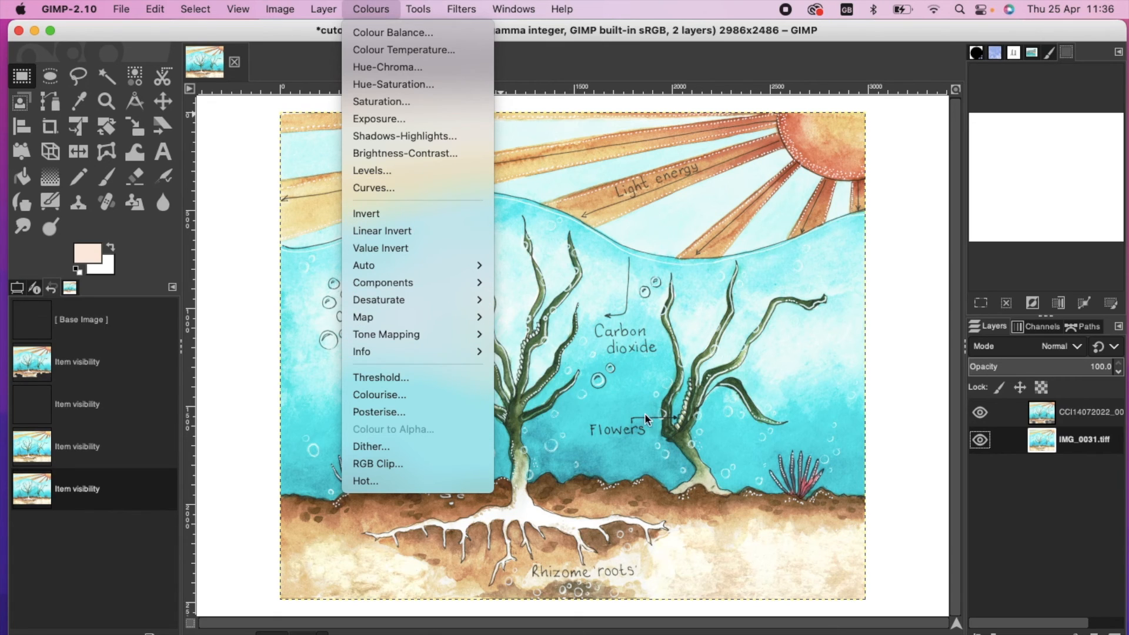
pyautogui.click(605, 408)
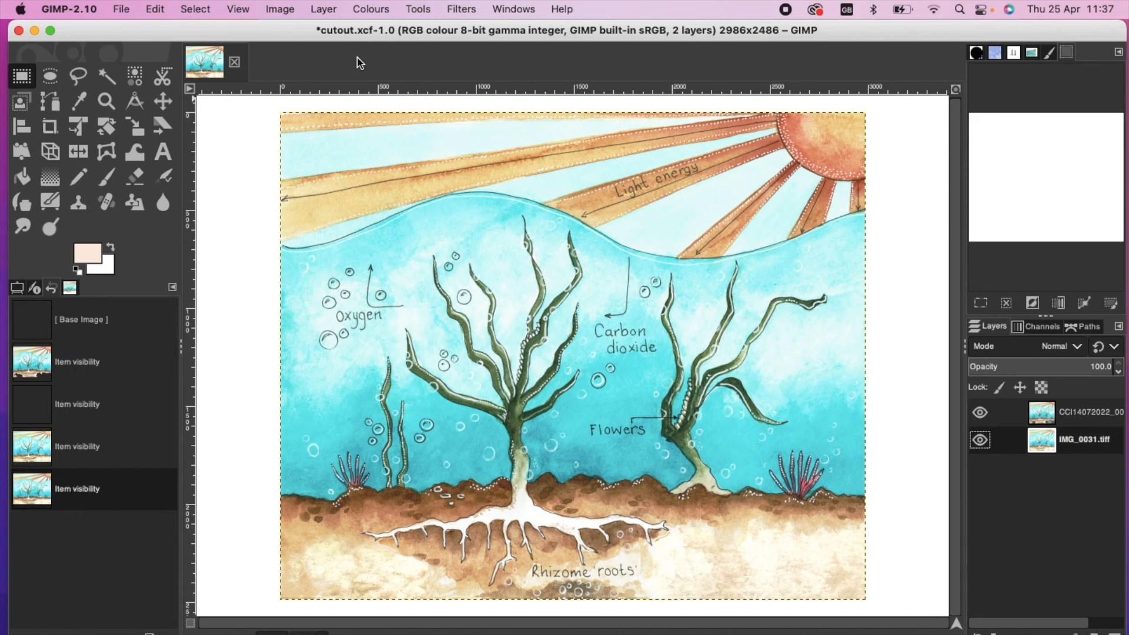
# Step: Try Colour Balance on the IMG_0031.tiff layer with midtones Cyan–Red at 100, return it to 0 and apply the adjustment
pyautogui.click(377, 8)
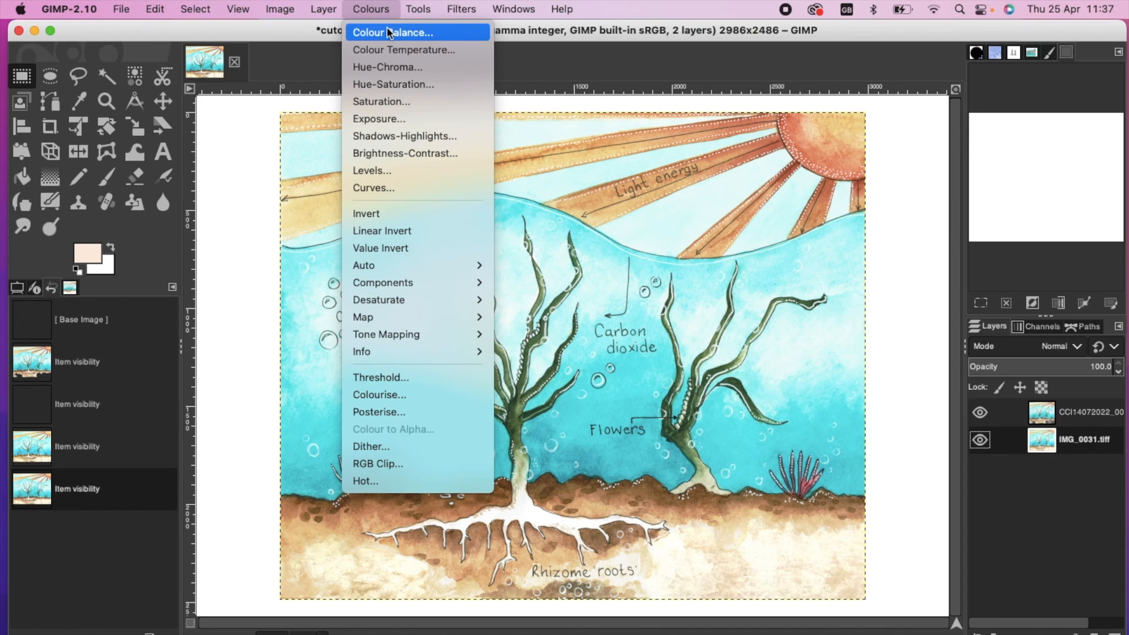
pyautogui.click(387, 27)
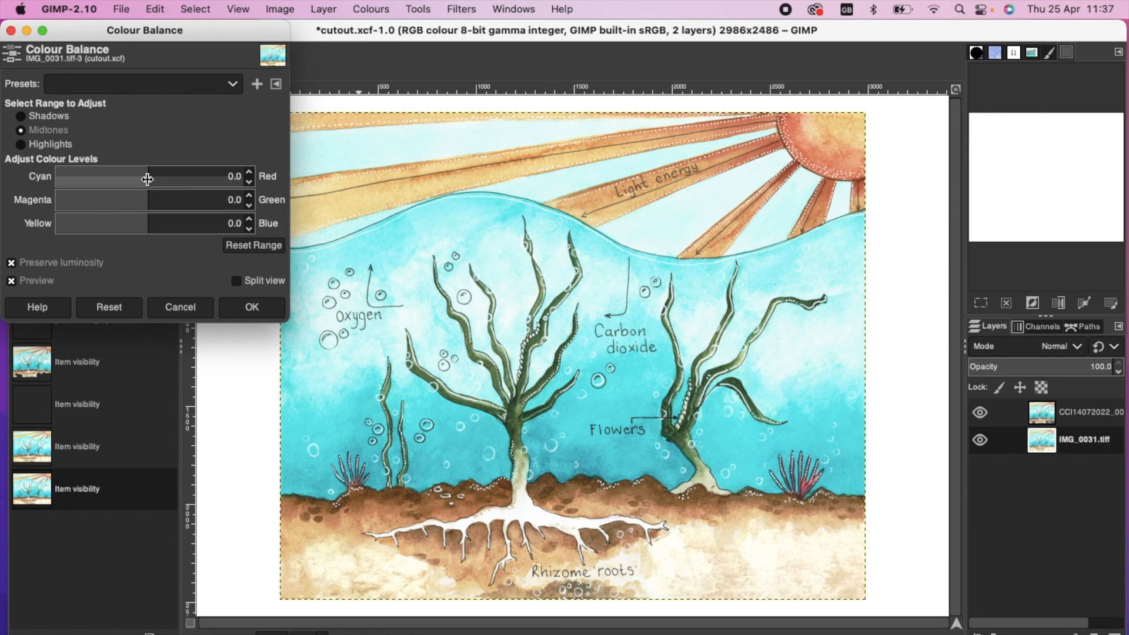
pyautogui.moveTo(147, 172); pyautogui.dragTo(295, 177)
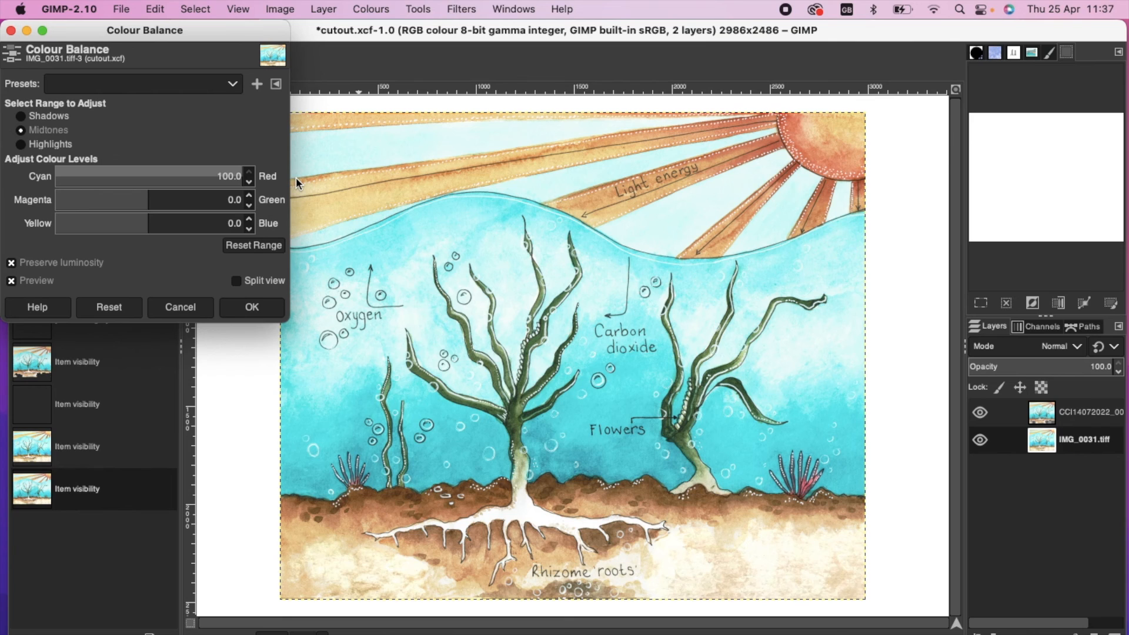
pyautogui.moveTo(295, 177); pyautogui.dragTo(150, 202)
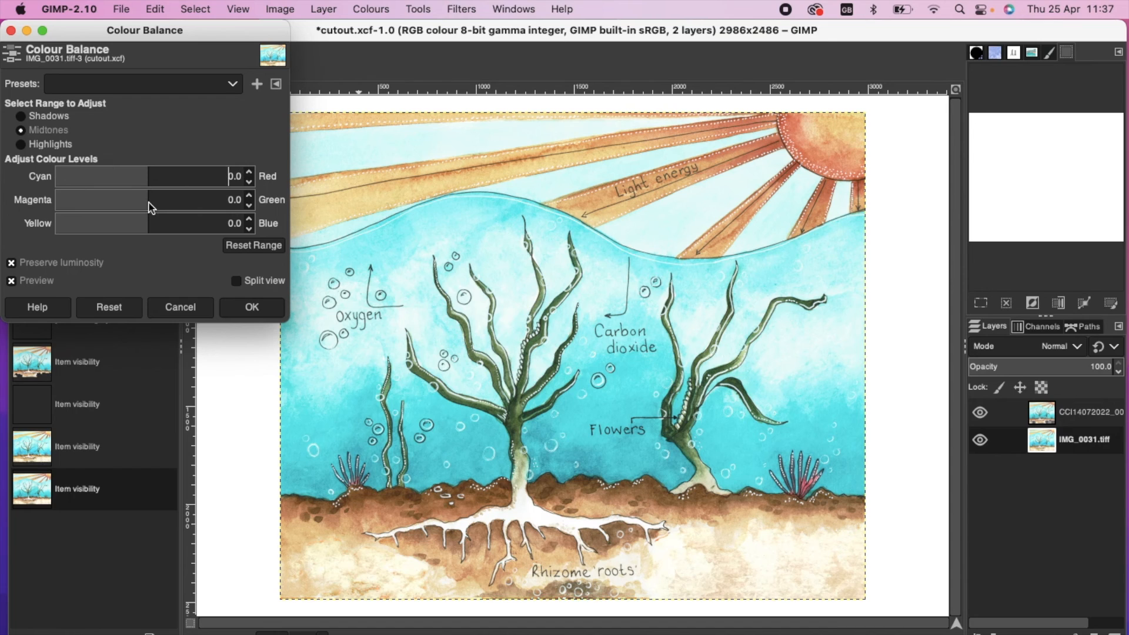
pyautogui.click(253, 306)
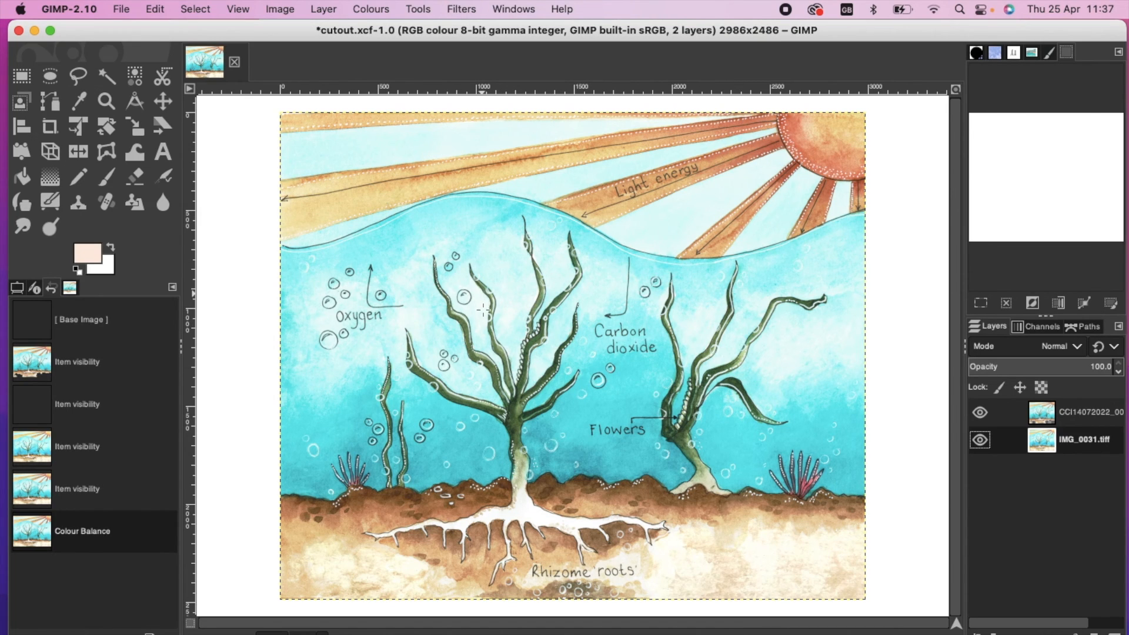